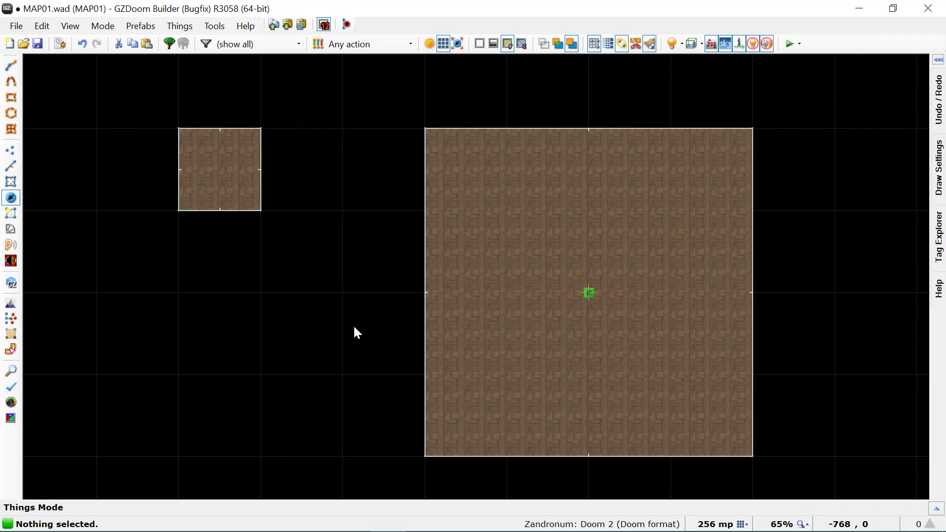
scroll(683, 281, up, 6)
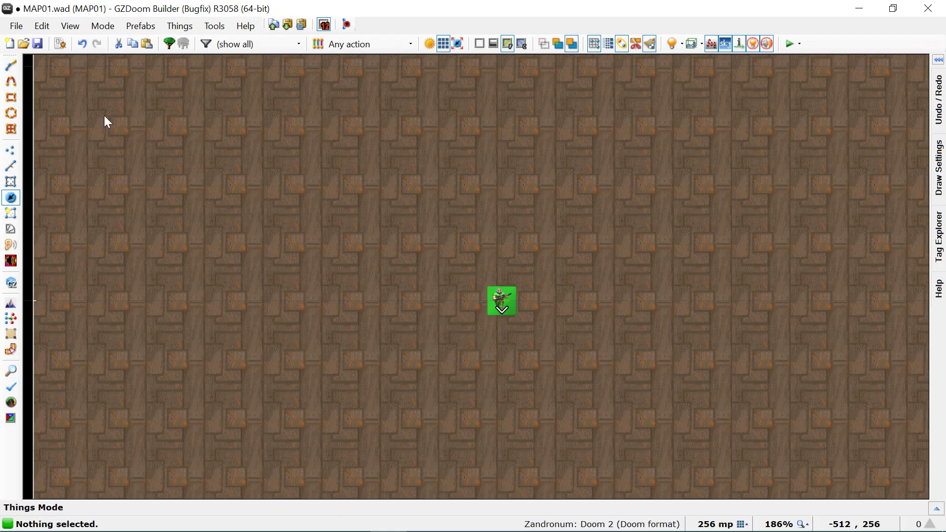
scroll(353, 268, down, 7)
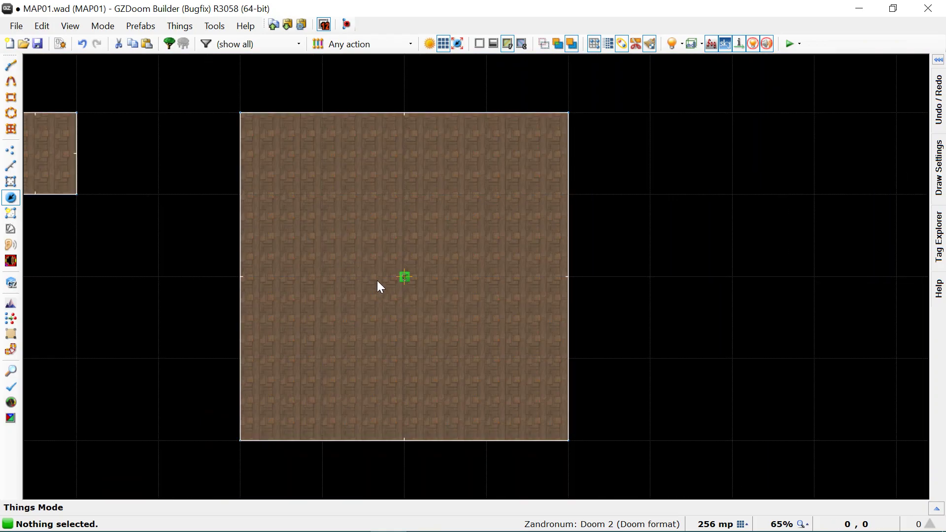
scroll(280, 197, down, 2)
scroll(405, 261, up, 5)
- In the 3D view, change the large room's ceiling flat to F_SKY1, choosing it from the DOOM2.WAD flats
key(w)
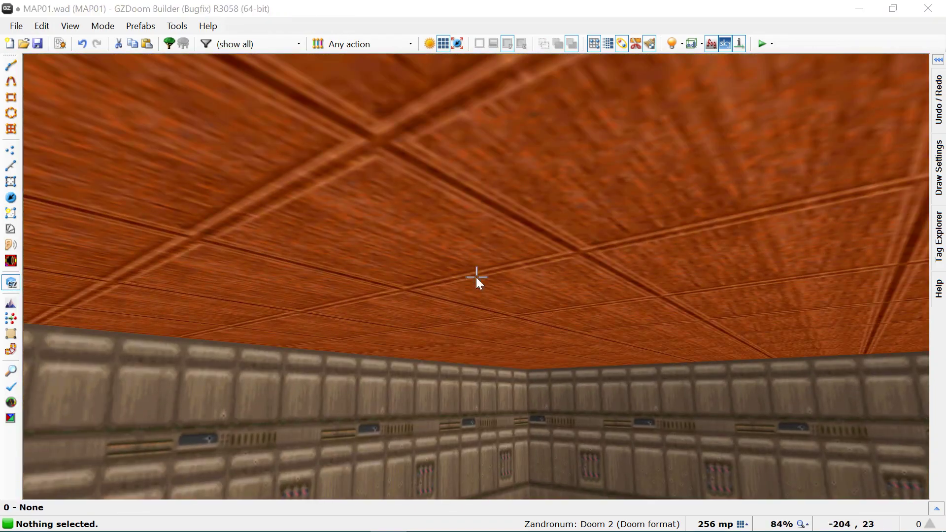
right_click(476, 276)
click(585, 236)
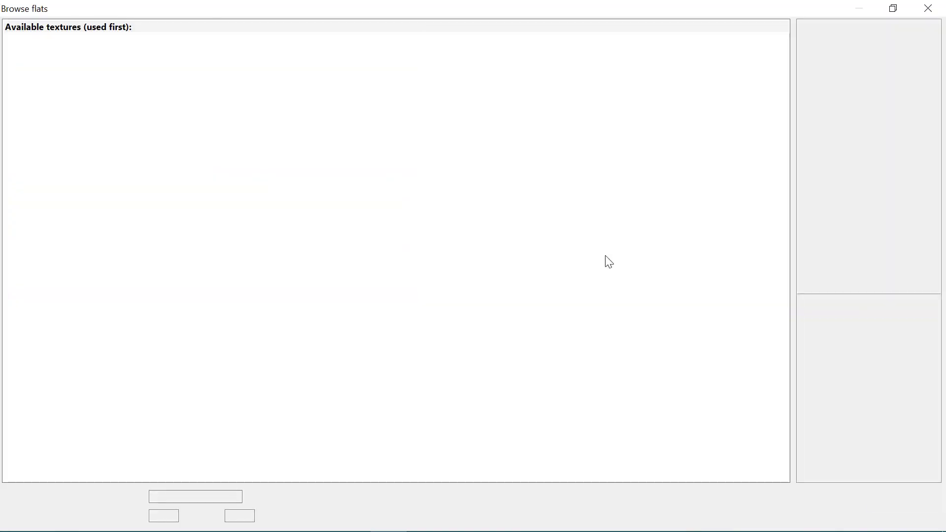
click(860, 221)
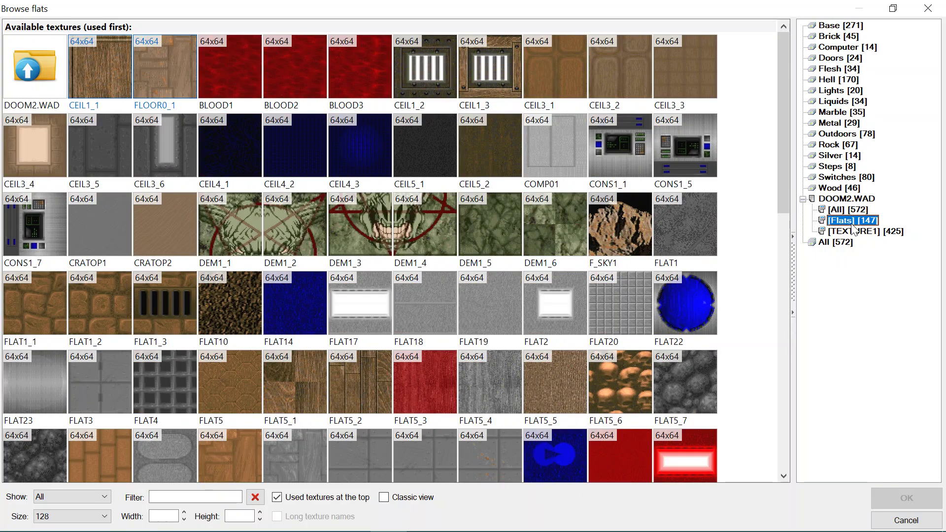
scroll(295, 314, down, 1)
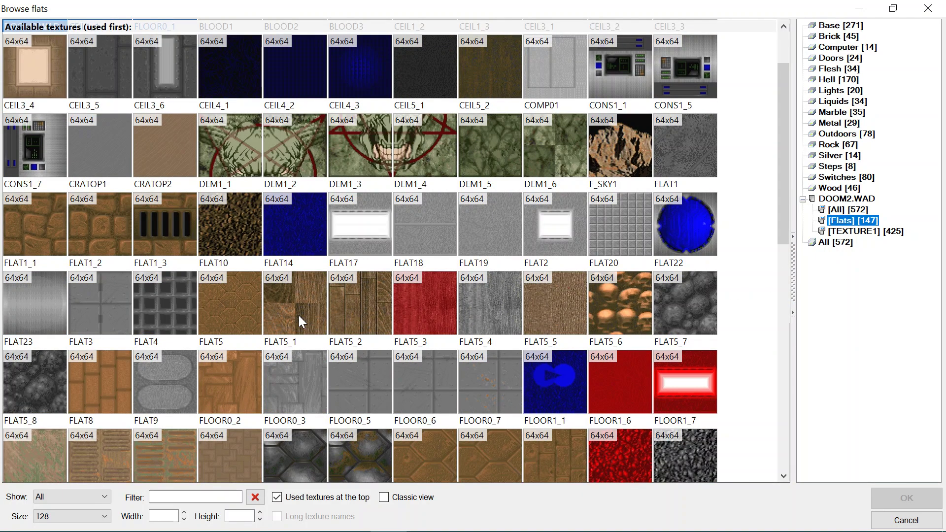
scroll(299, 315, down, 4)
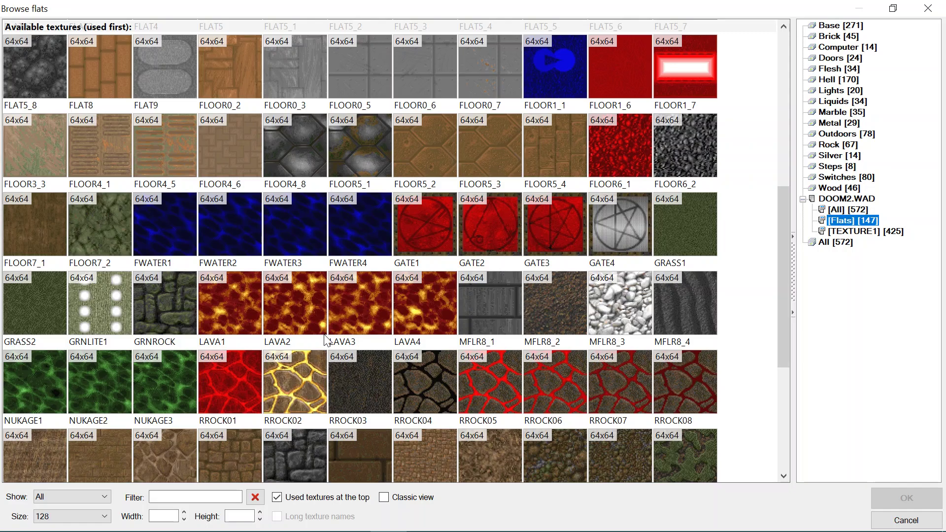
scroll(380, 392, down, 4)
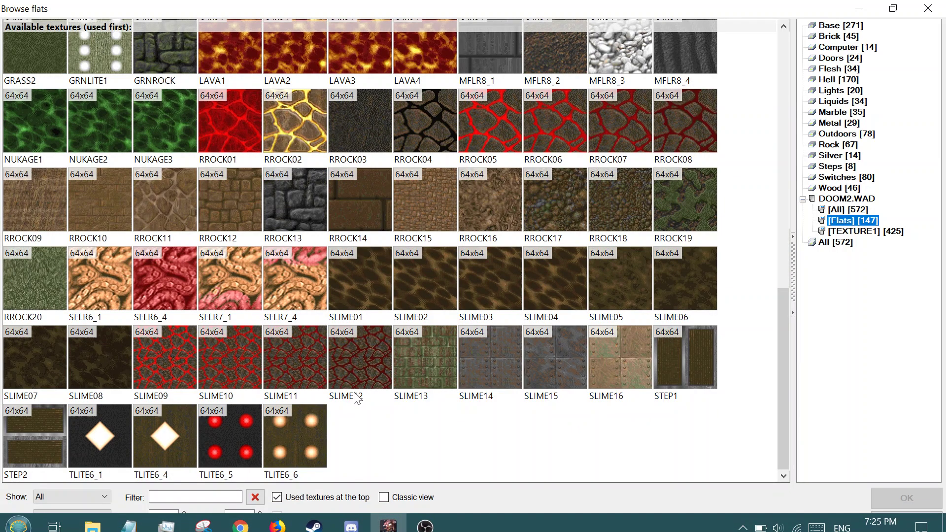
scroll(377, 424, up, 10)
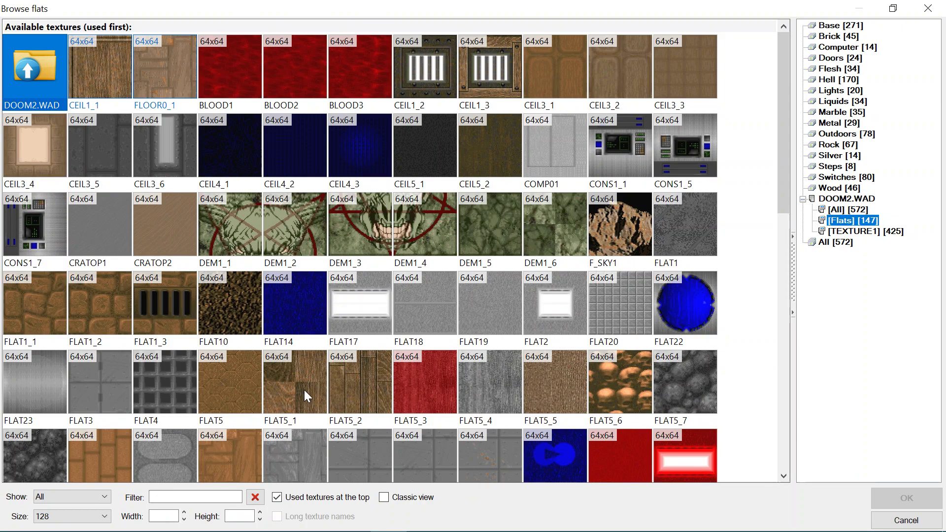
double_click(644, 229)
click(523, 389)
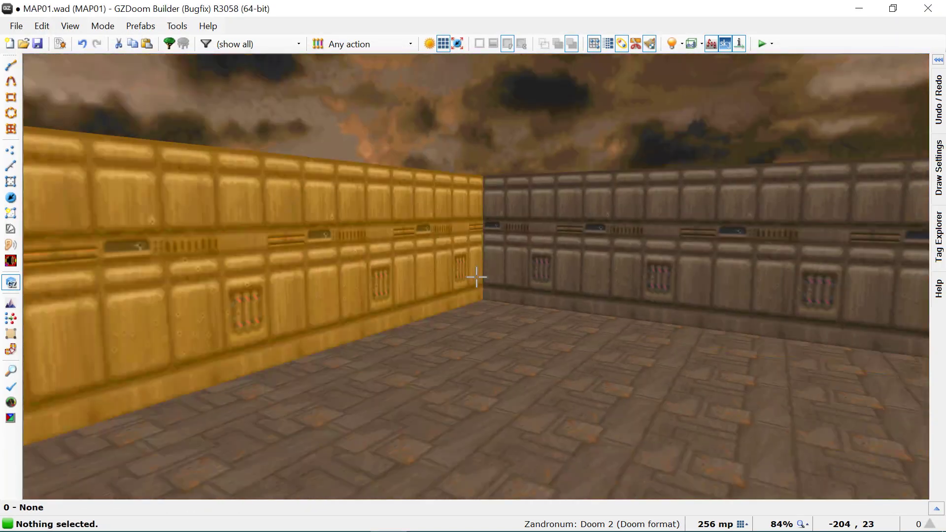
- Inspect the large room's sky ceiling and walls in the 3D view, from inside and from outside the room
key(e)
key(d)
key(s)
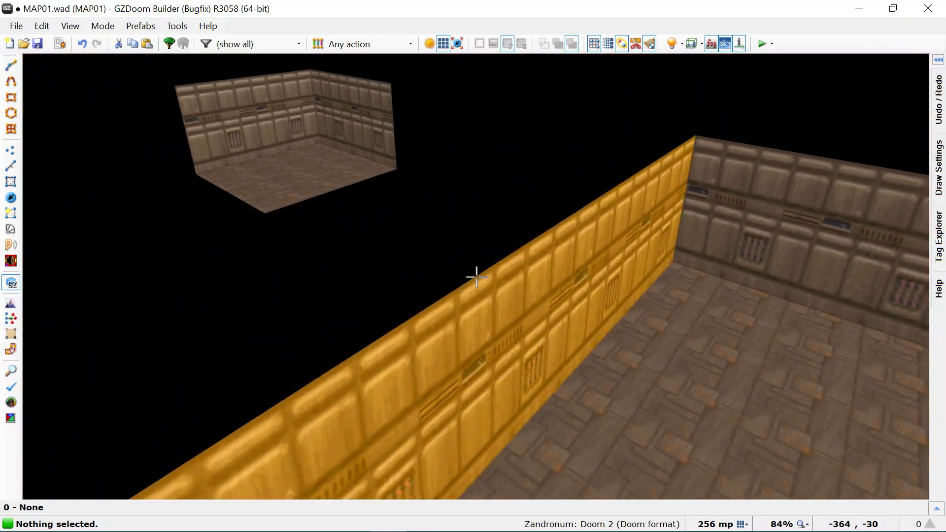
key(e)
key(d)
key(f)
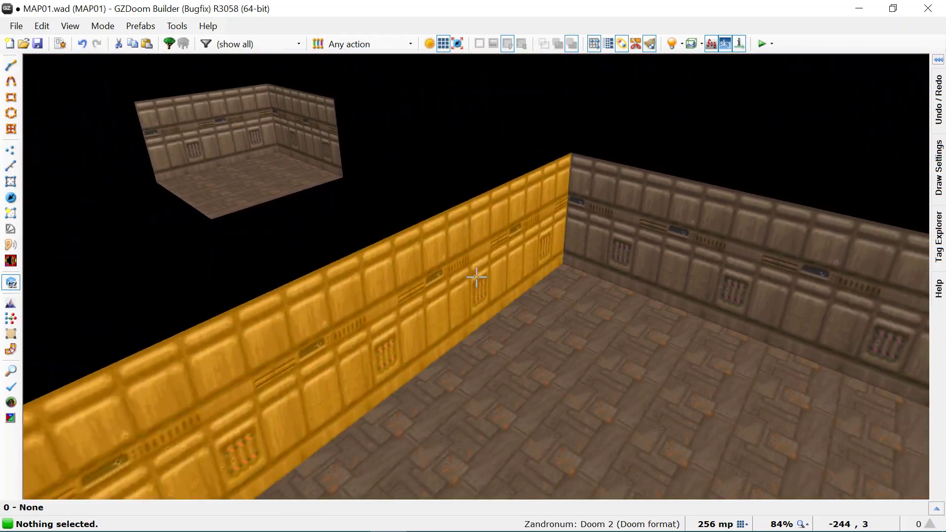
key(w)
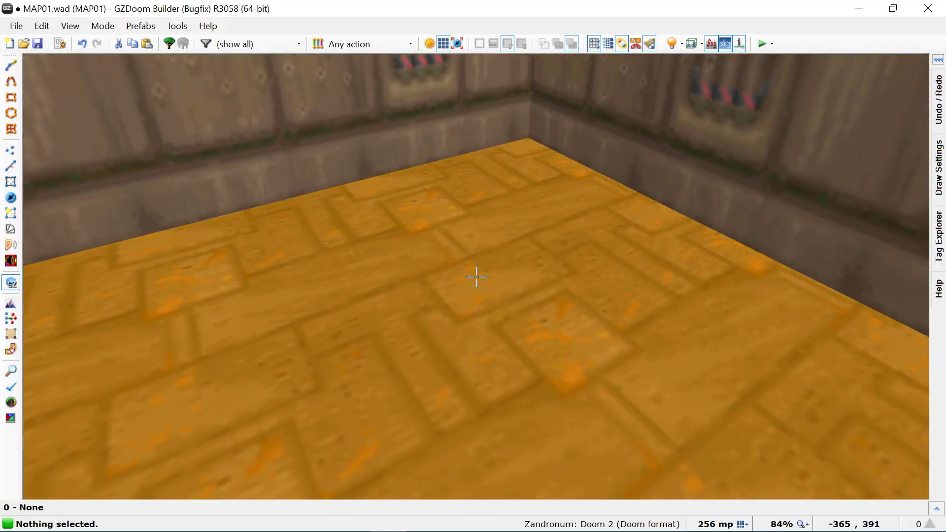
key(s)
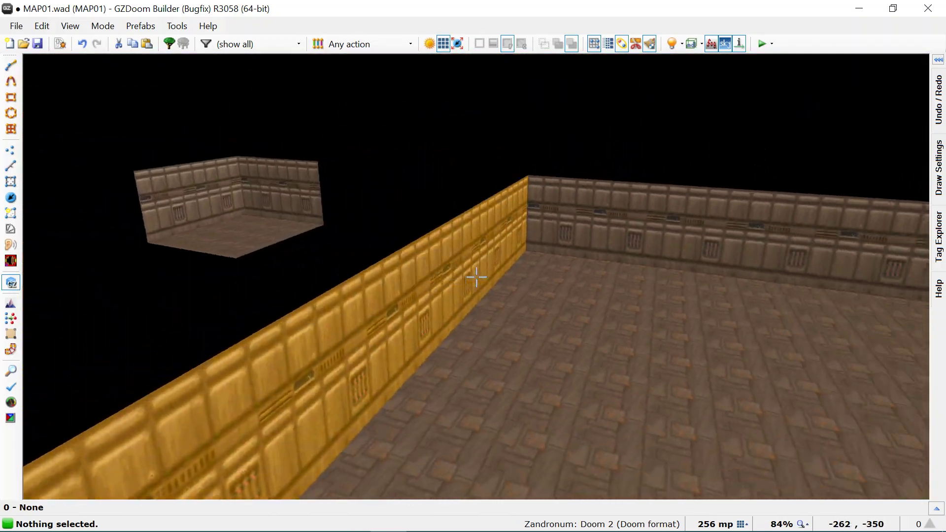
key(w)
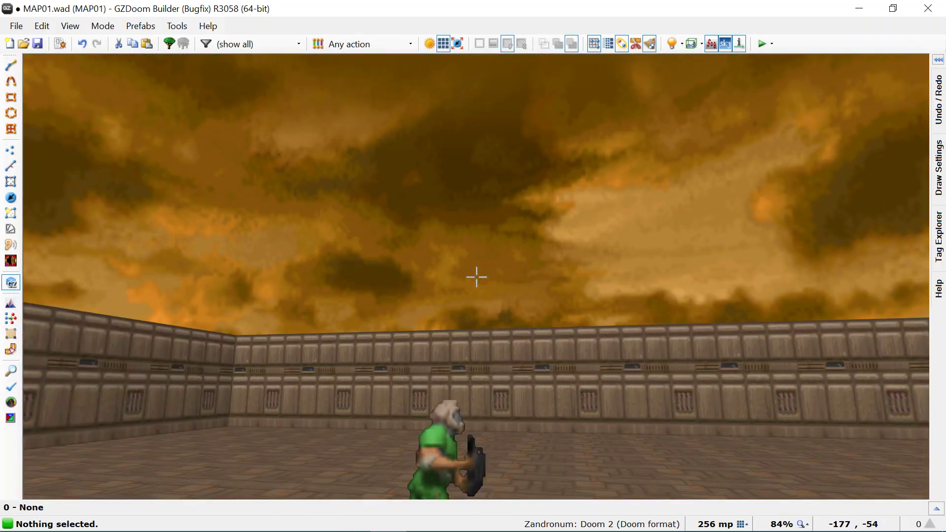
key(s)
key(a)
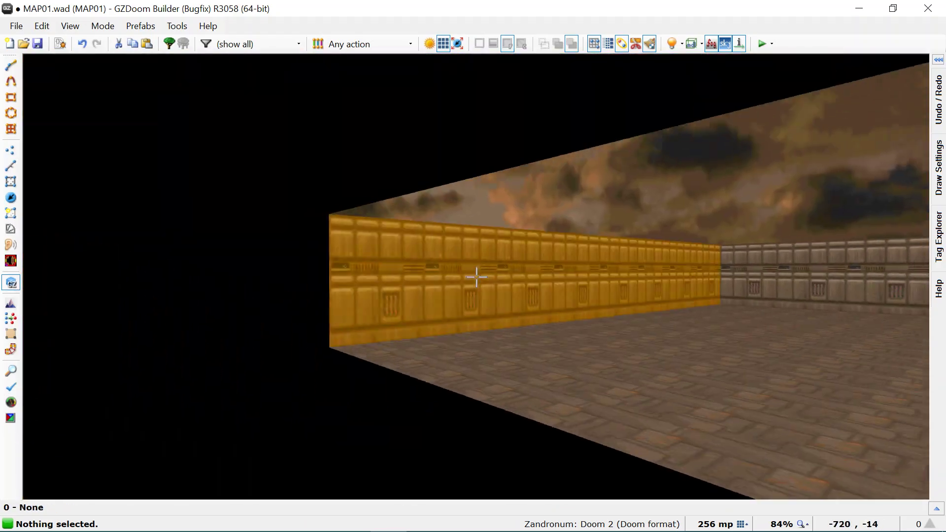
key(w)
key(q)
scroll(476, 277, down, 6)
scroll(616, 277, up, 3)
key(space)
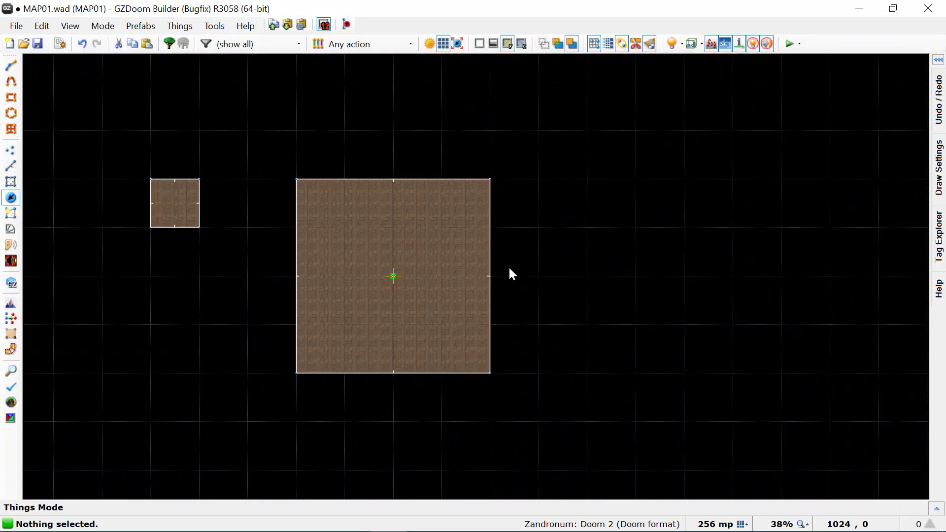
scroll(427, 301, up, 7)
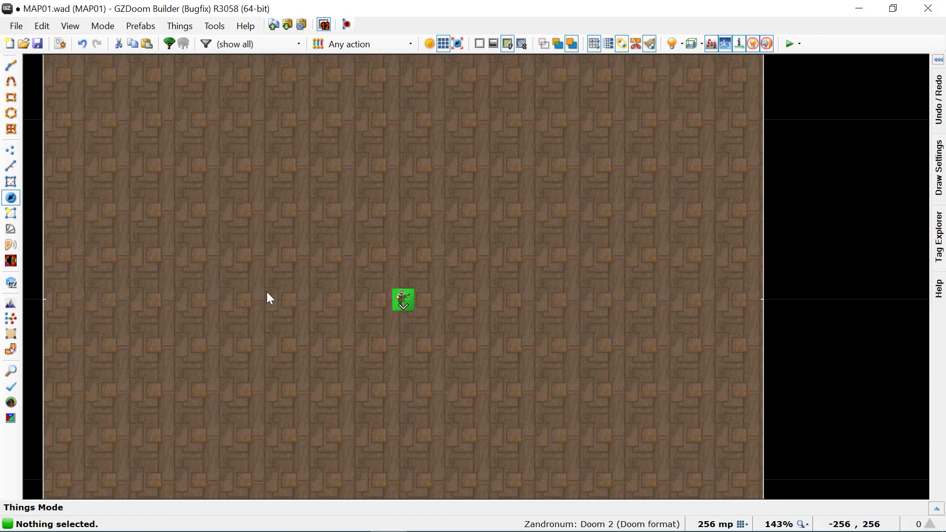
scroll(267, 298, down, 6)
key(q)
key(q)
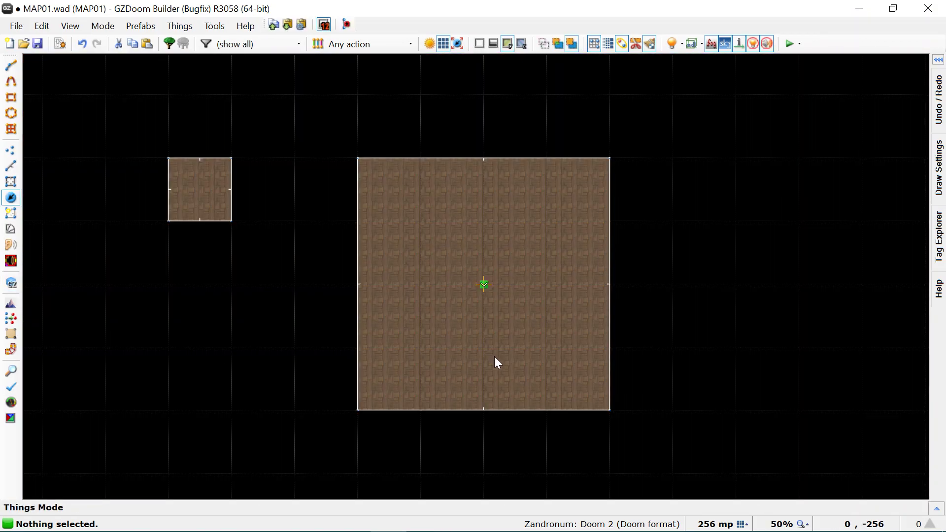
- Reduce the map grid size to 1 mp for detailed drawing in the small room
scroll(405, 318, down, 6)
scroll(384, 287, up, 16)
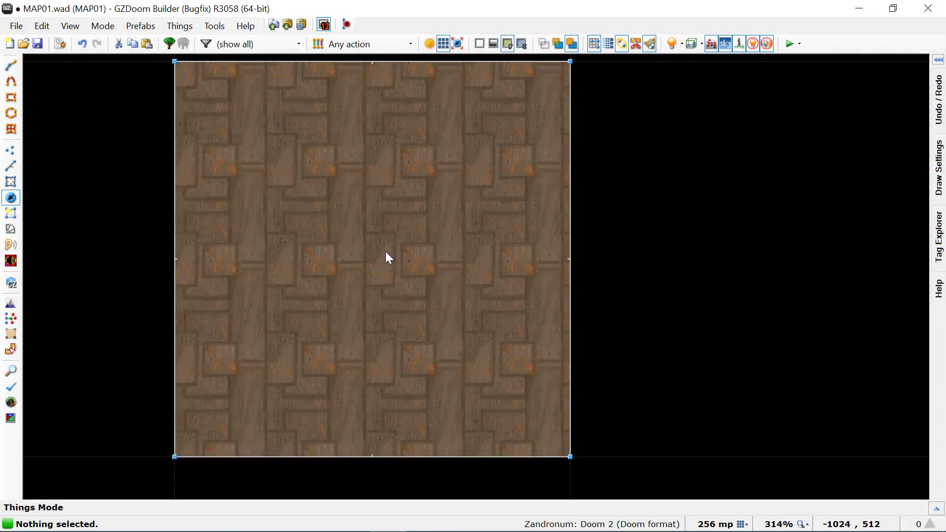
scroll(450, 352, down, 3)
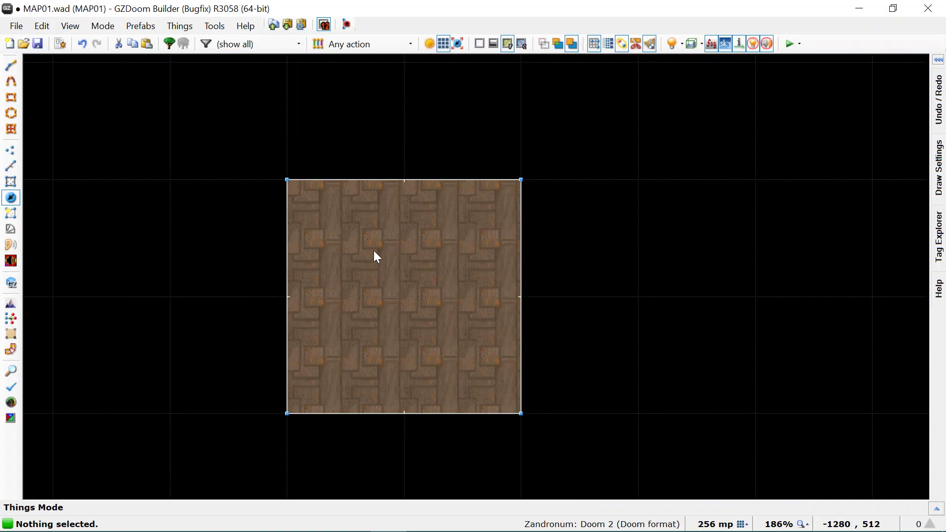
key(bracketleft)
key(bracketleft)
key(bracketleft)
key(bracketleft)
key(bracketleft)
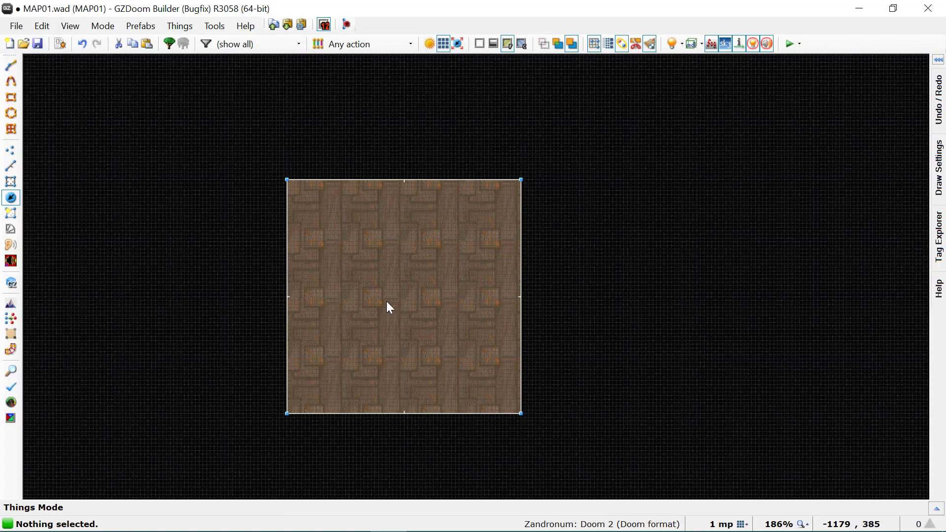
- Draw a 128 mp guide line from the midpoint of the small room's north wall and a 2 by 2 mp square at its end
key(q)
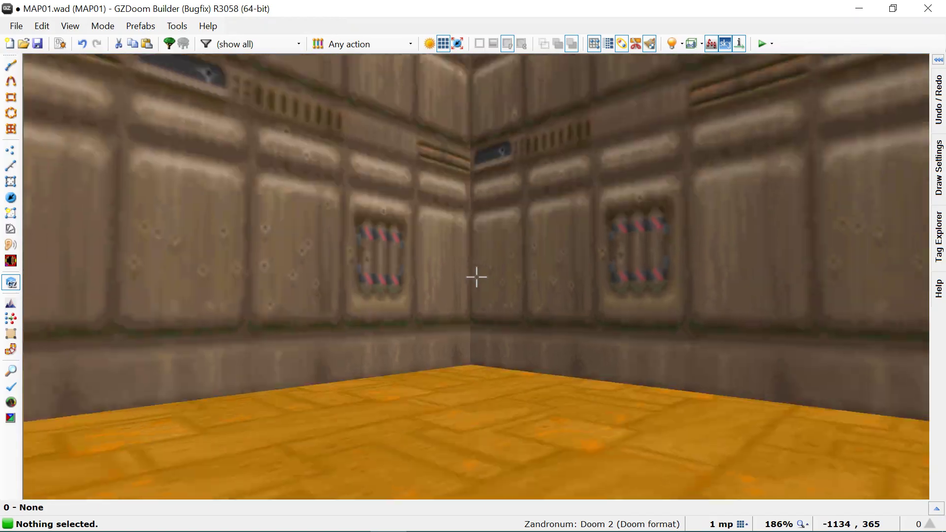
key(q)
scroll(500, 331, up, 8)
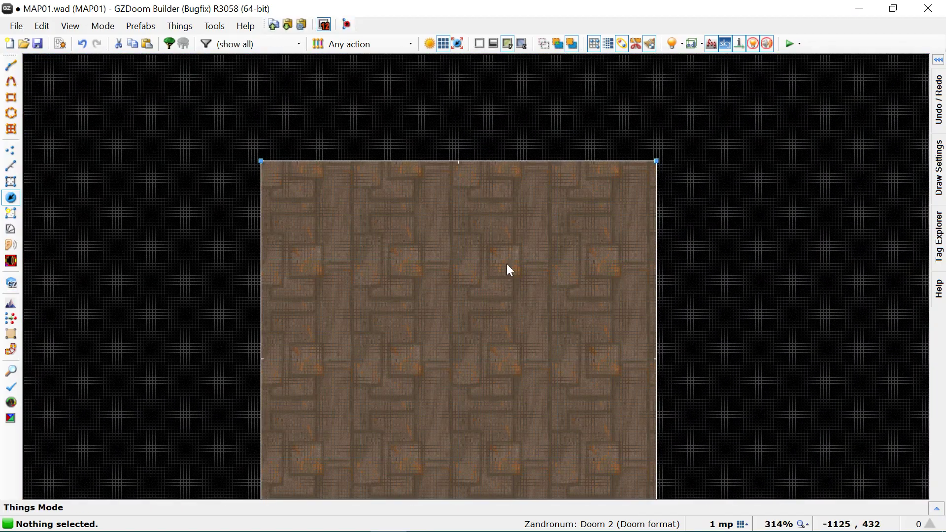
key(d)
scroll(454, 162, up, 5)
scroll(467, 161, down, 3)
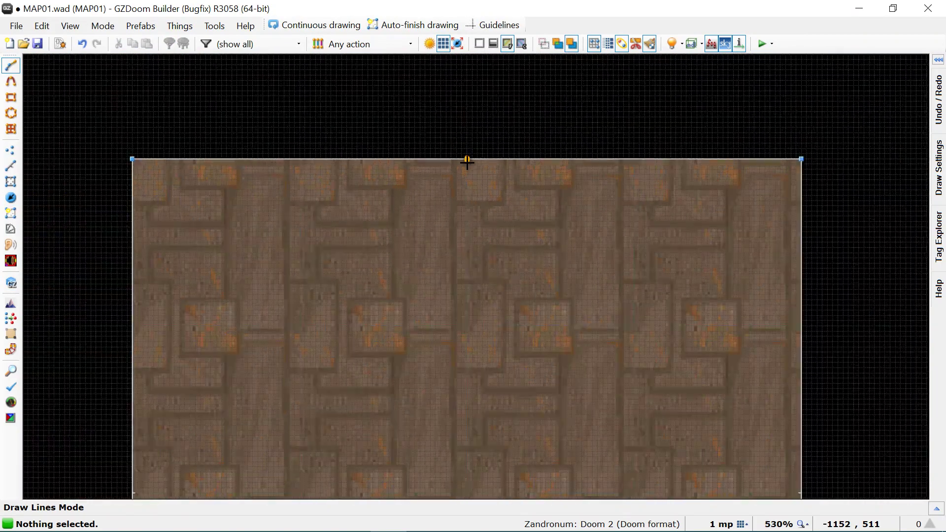
click(467, 162)
scroll(463, 260, down, 3)
scroll(465, 294, up, 5)
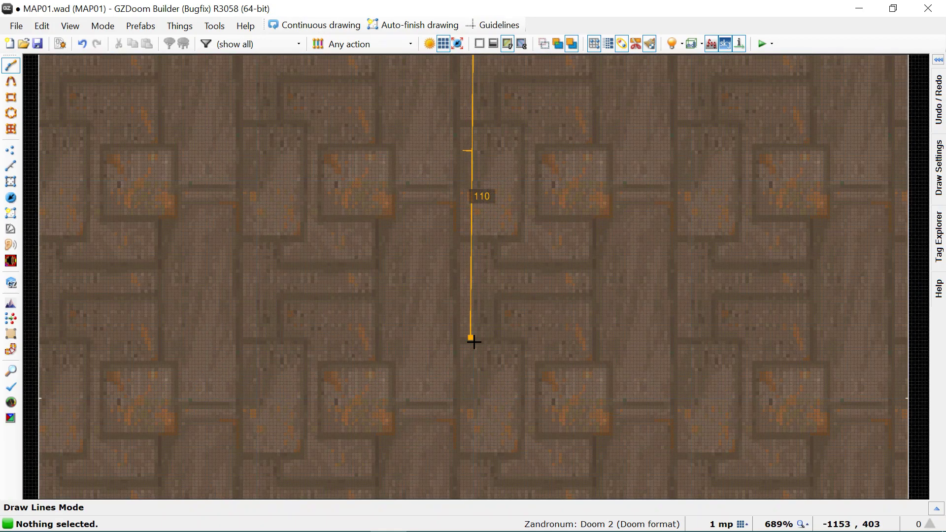
click(474, 398)
scroll(474, 399, up, 6)
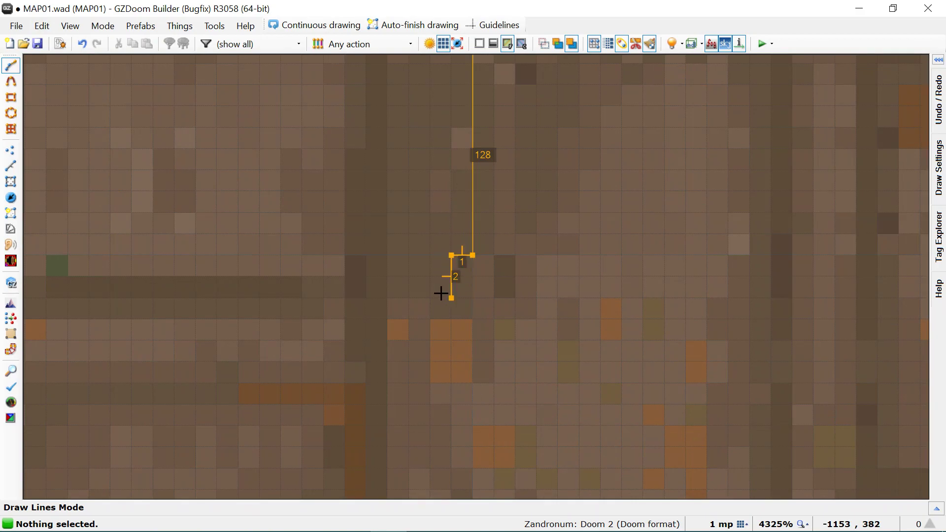
click(459, 264)
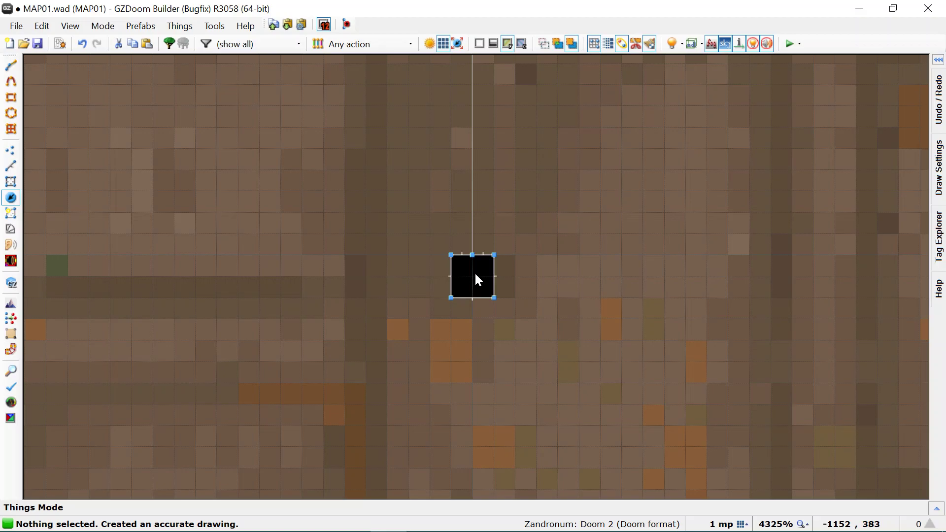
- Delete the guide line and merge the extra vertex on the tiny square's north edge into its corner
key(l)
key(Delete)
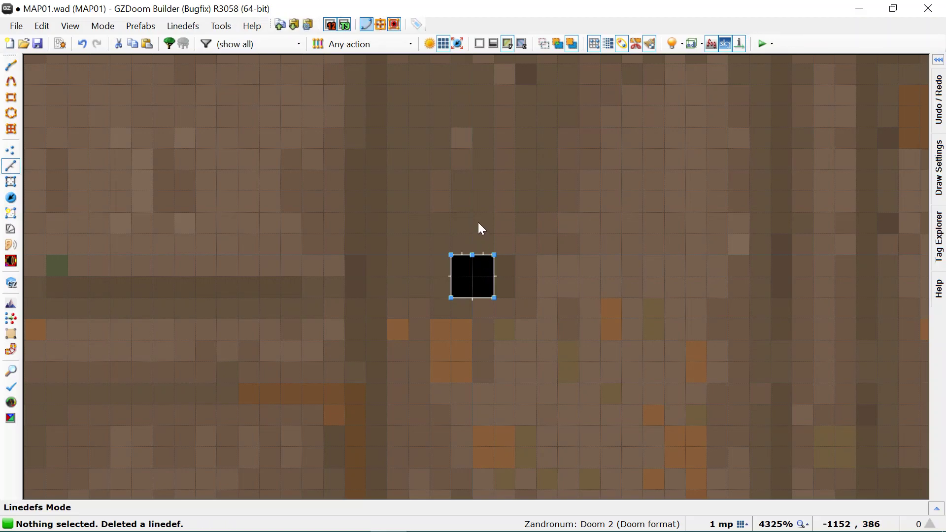
key(v)
right_drag(472, 256, 492, 256)
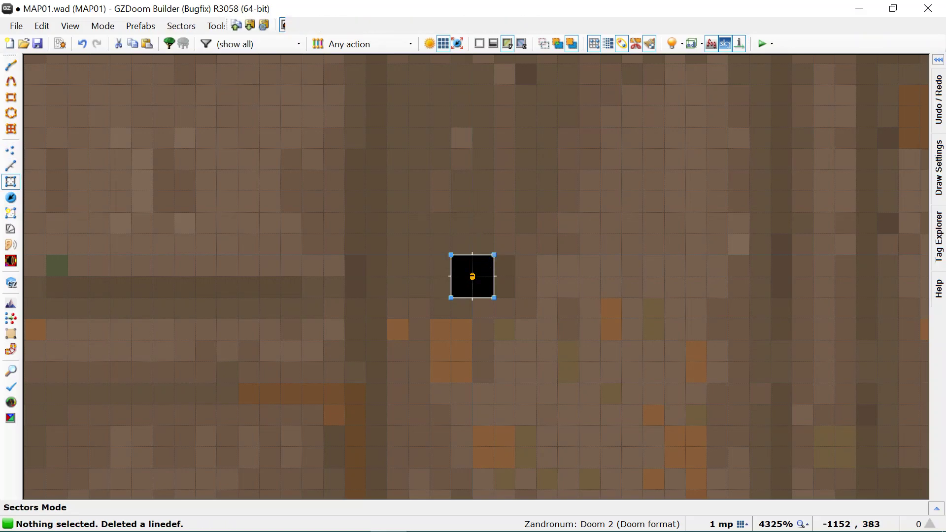
- Turn the 2 by 2 mp square at the small room's centre into its own sector and select it
key(ctrl+d)
click(473, 282)
right_click(473, 282)
key(m)
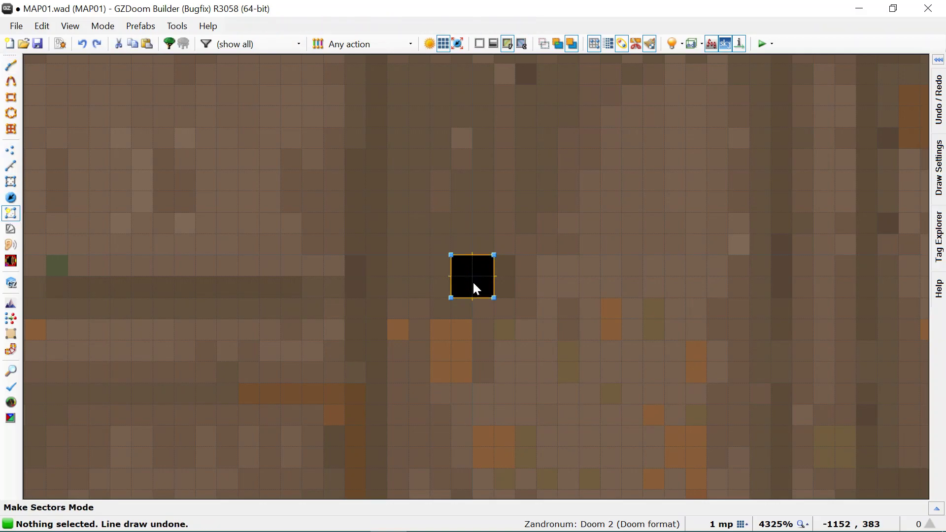
click(474, 283)
key(s)
click(474, 282)
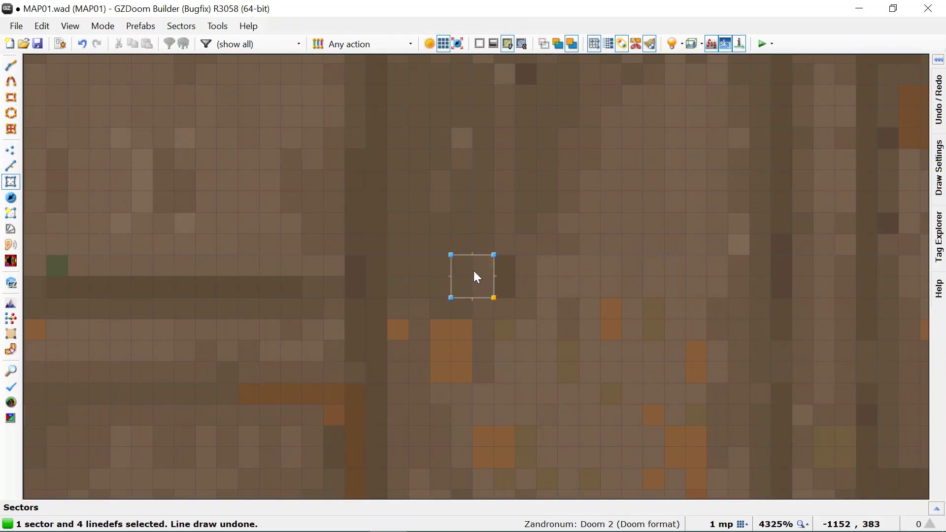
- Raise the tiny square sector's floor to a height of 40 in the 3D view to form a thin pole
key(w)
key(e)
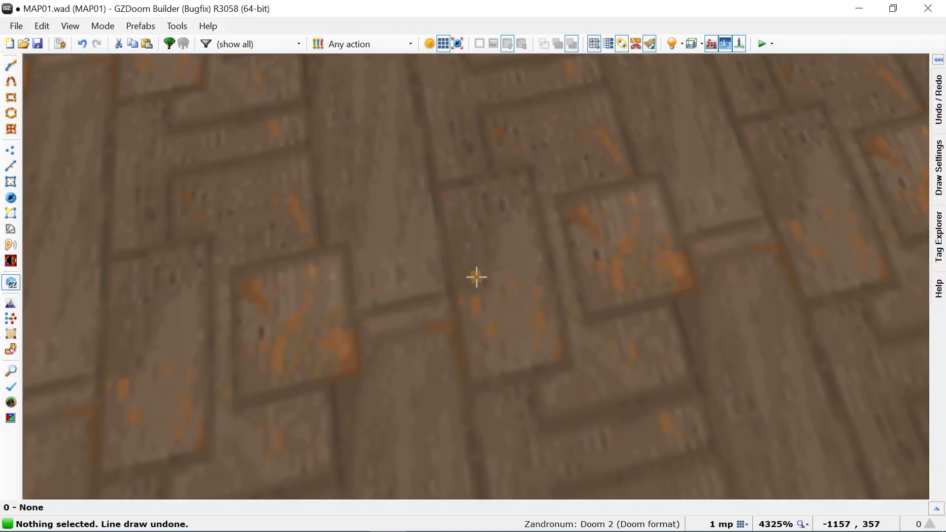
click(476, 277)
scroll(477, 277, up, 3)
key(d)
key(f)
scroll(477, 277, up, 1)
scroll(477, 277, up, 1)
- Clear the floor selection and lower the small room's surrounding floor to -8
key(e)
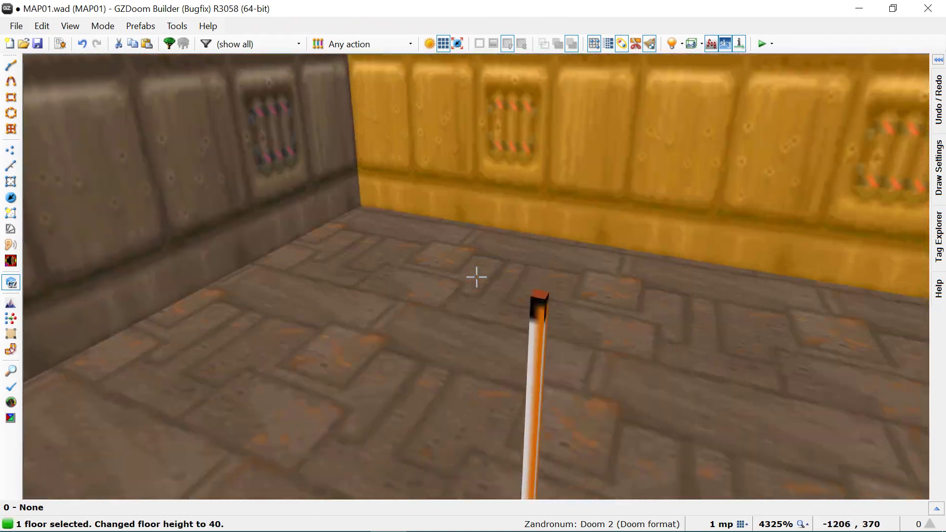
click(476, 277)
scroll(477, 277, down, 1)
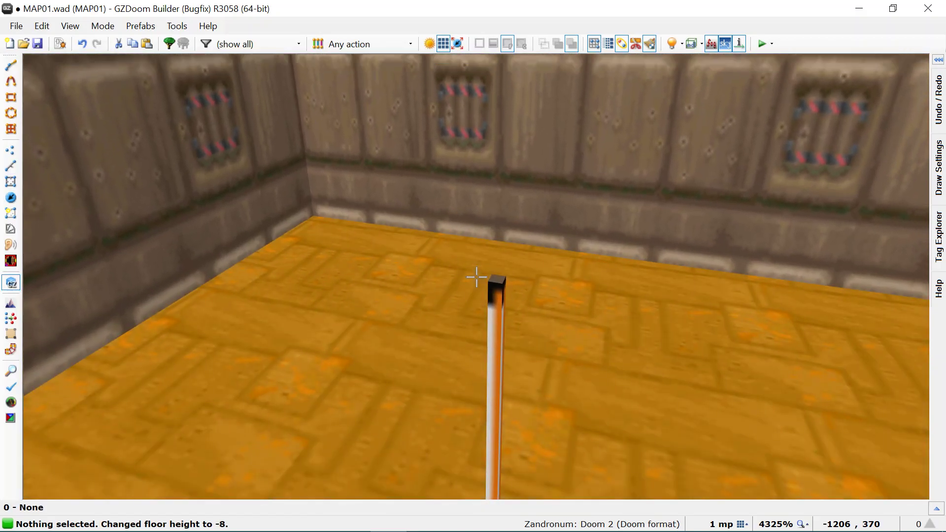
- Undo the last floor height change, return to the 2D map at the pole sector and switch to Things mode
key(ctrl+z)
key(q)
scroll(515, 280, down, 1)
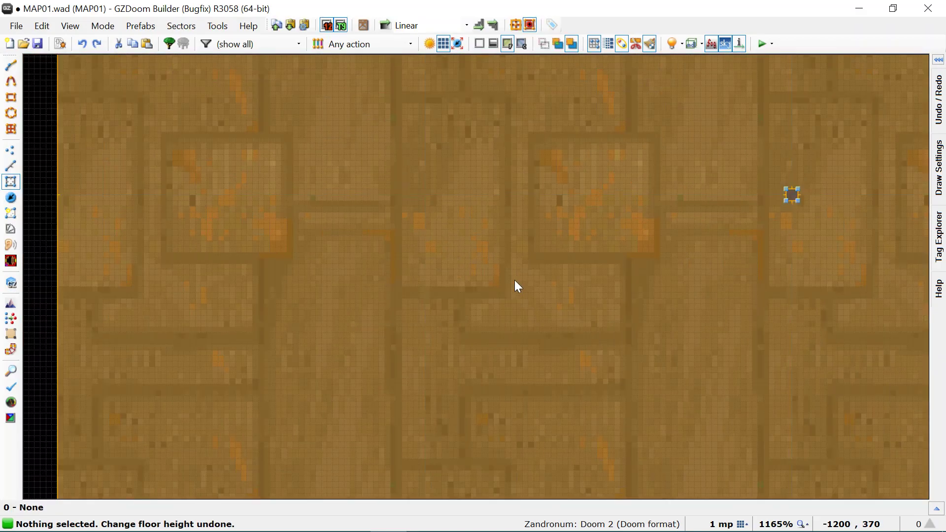
scroll(812, 209, up, 5)
key(t)
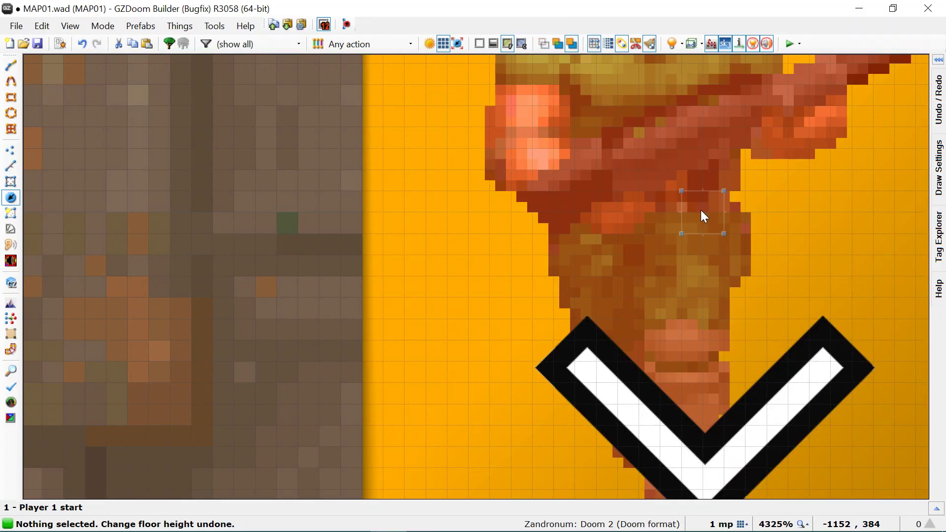
- Insert a Skybox Viewpoint thing from the Cameras and Interpolation category at the pole sector's centre, at -1152, 384
right_click(703, 213)
scroll(225, 273, down, 4)
scroll(228, 273, up, 4)
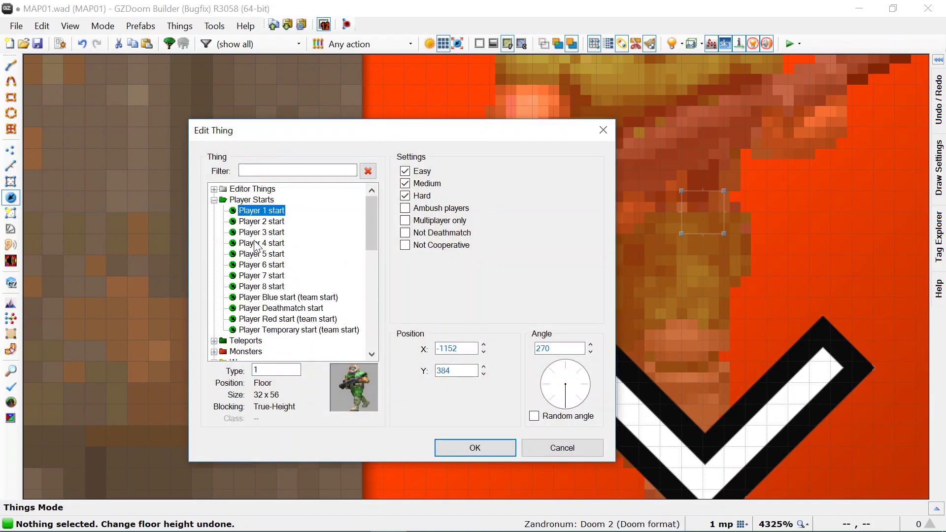
scroll(255, 243, down, 5)
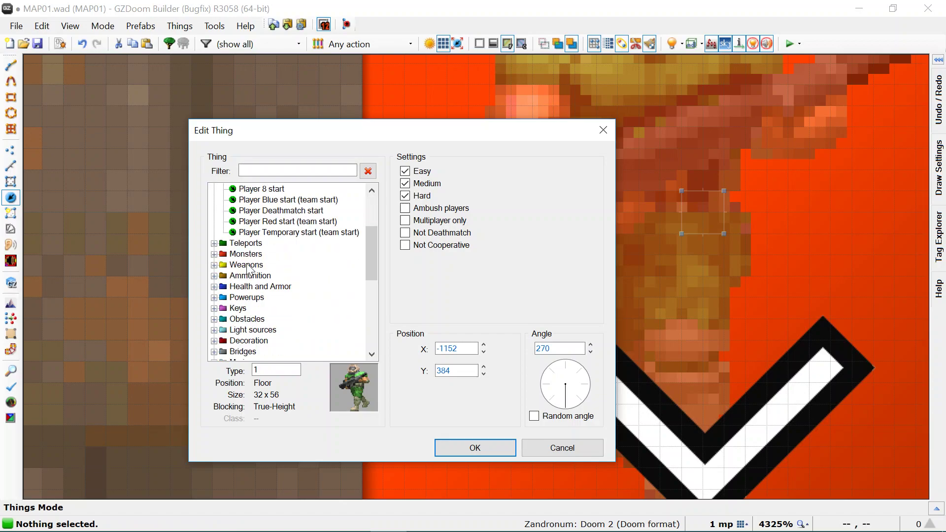
scroll(270, 292, down, 1)
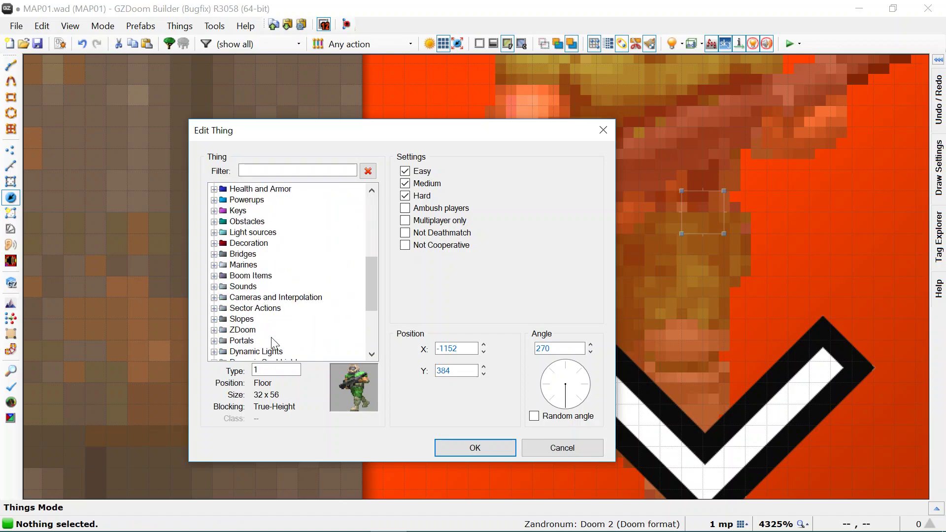
scroll(277, 342, down, 2)
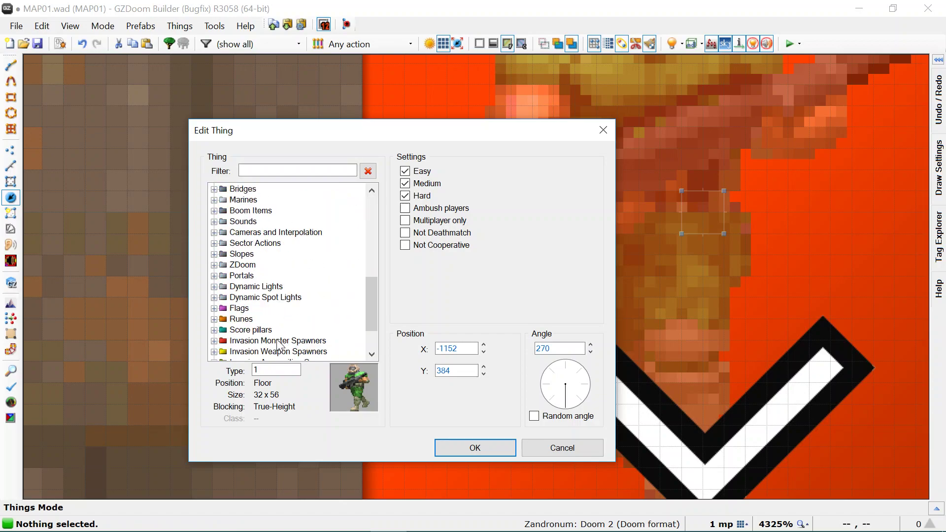
click(213, 233)
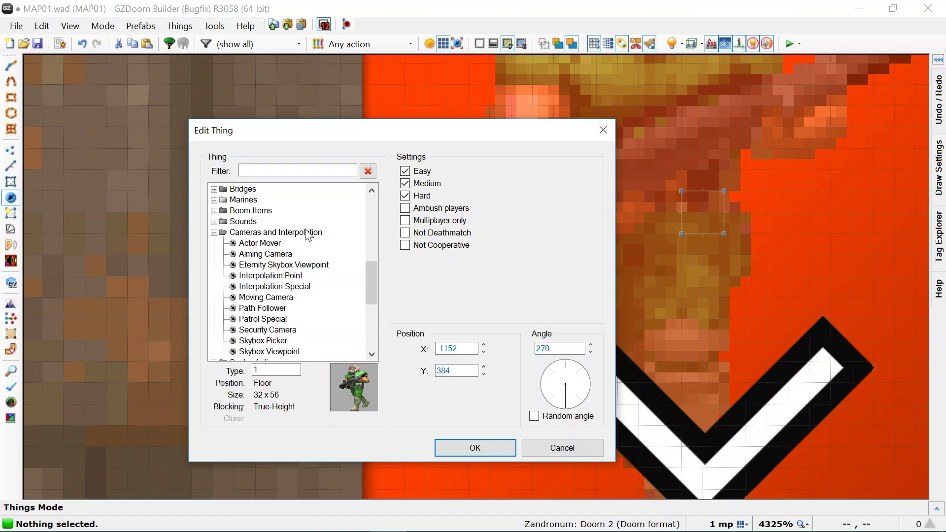
scroll(310, 241, down, 1)
click(255, 320)
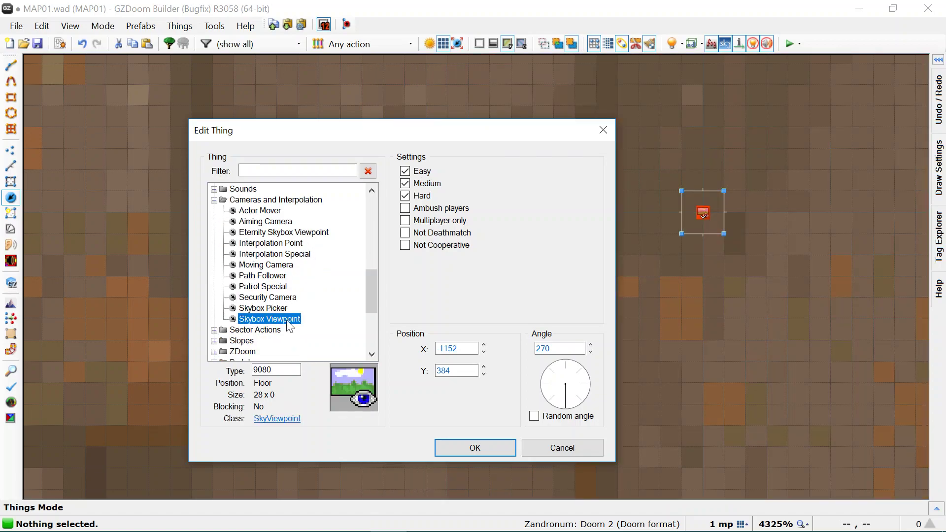
click(490, 450)
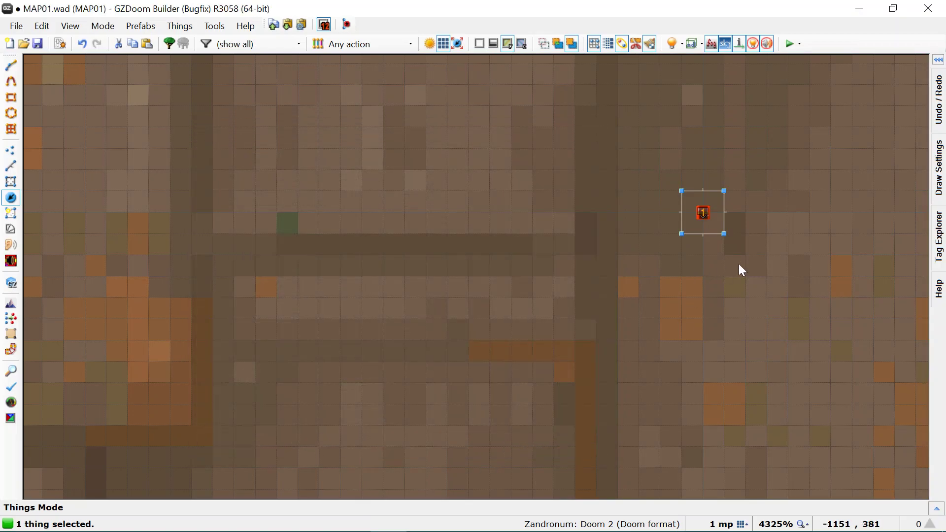
- Examine the Skybox Viewpoint on top of the thin pole in the 3D view
scroll(739, 207, up, 3)
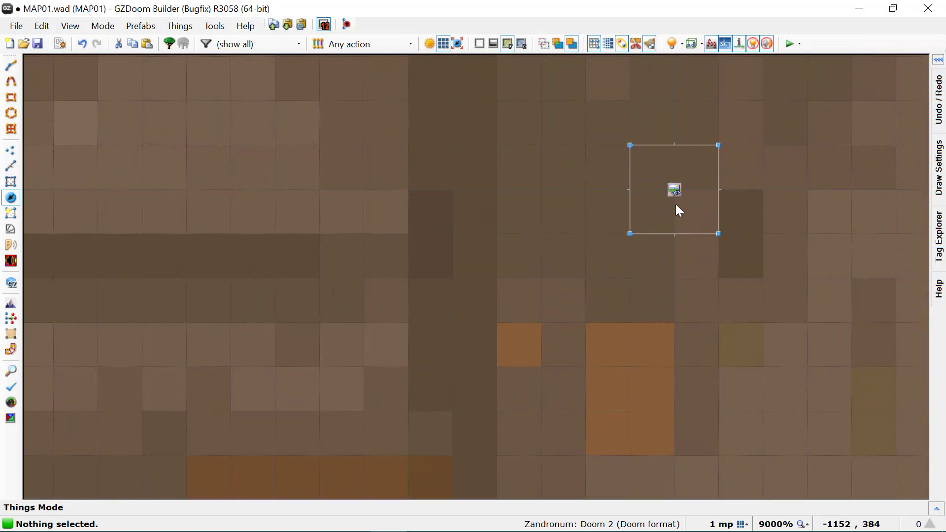
key(q)
key(w)
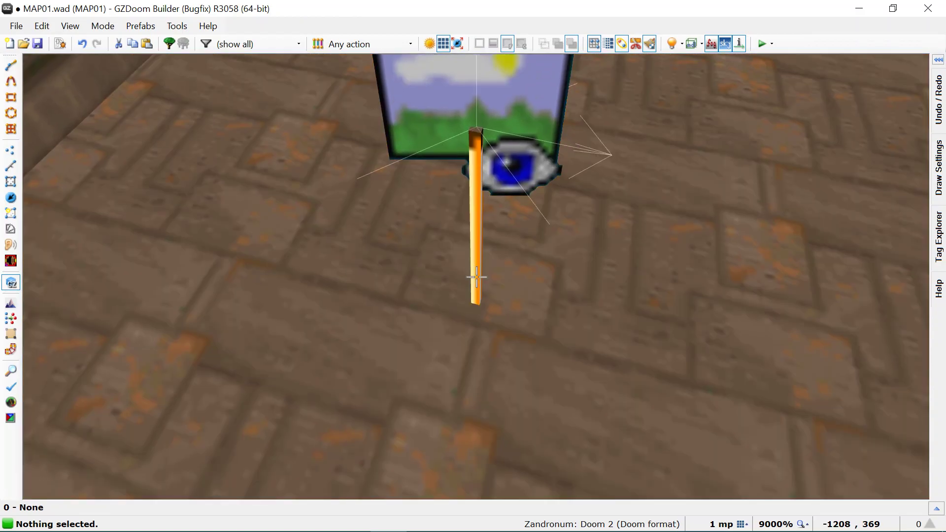
key(s)
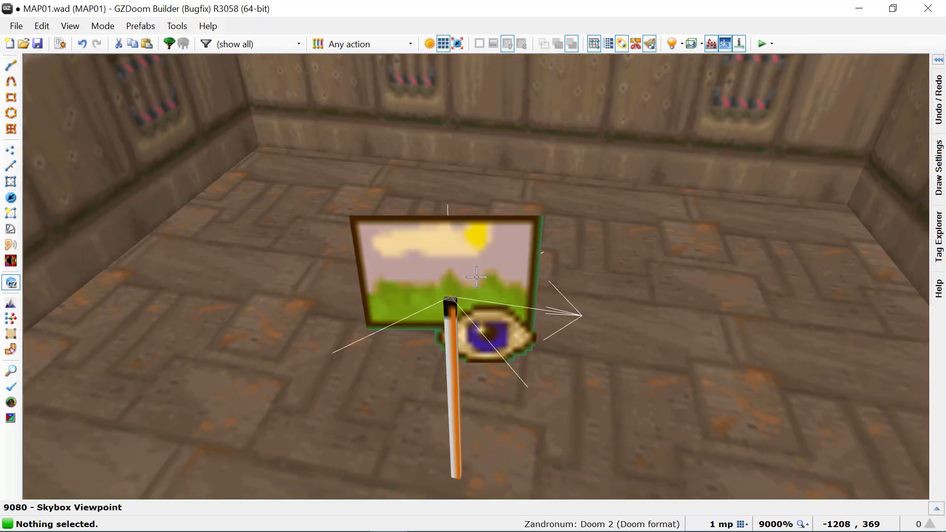
key(w)
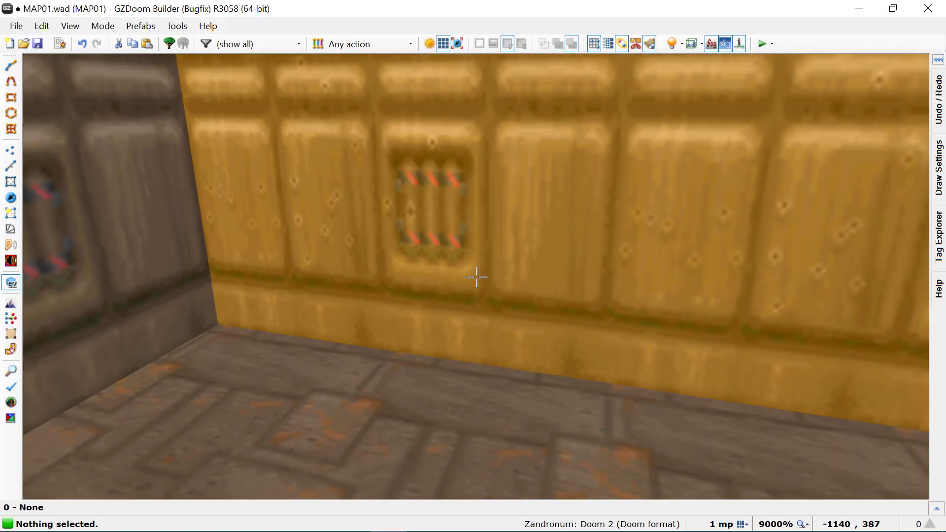
key(d)
- Raise the pole's floor to a height of 64 in the 3D view and clear the selection
key(e)
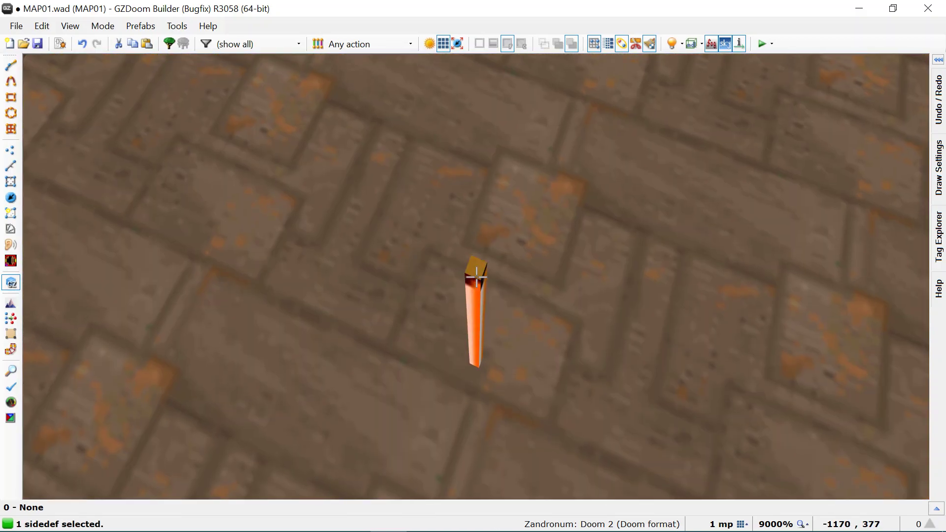
click(477, 277)
key(d)
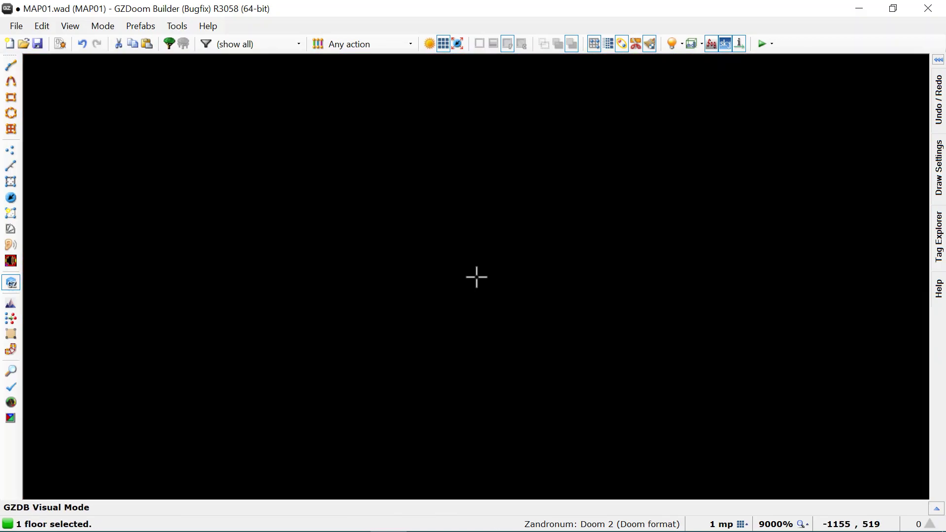
scroll(476, 277, up, 5)
scroll(476, 277, down, 2)
key(e)
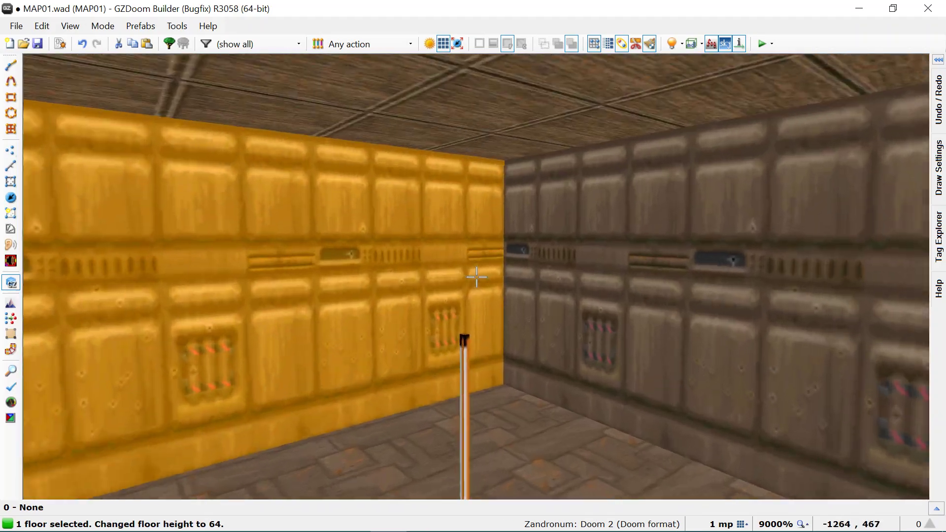
key(c)
- Select the pole's top floor surface again in the 3D view
key(d)
key(e)
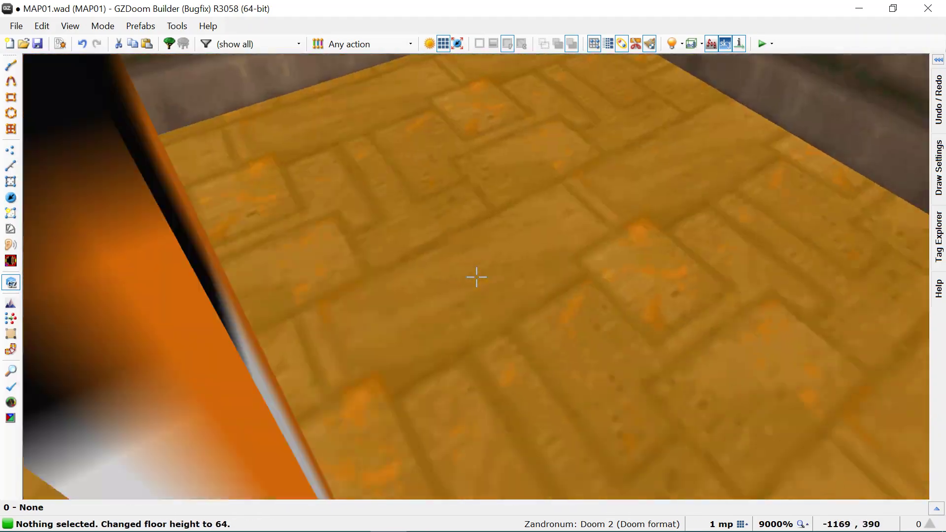
shift+click(477, 277)
key(d)
key(d)
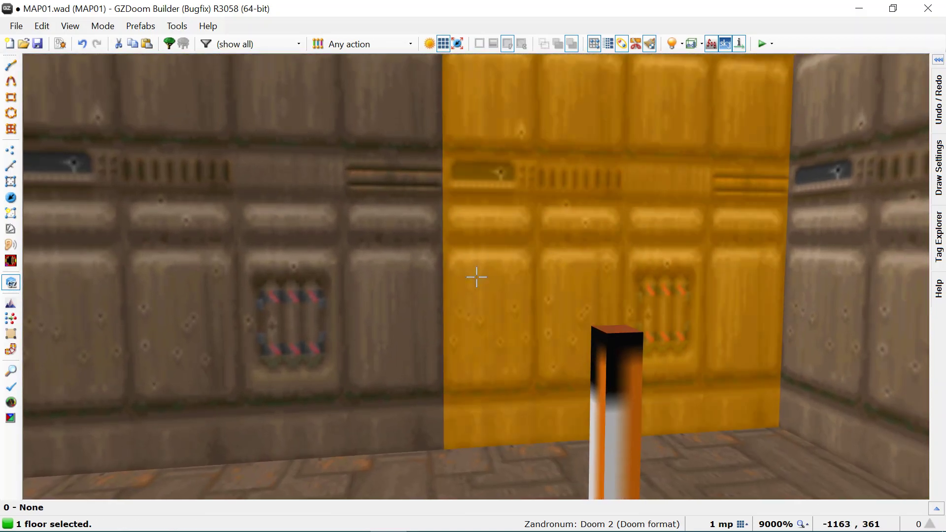
- Check the small room from player eye level by turning gravity on and off in the 3D view
key(g)
key(e)
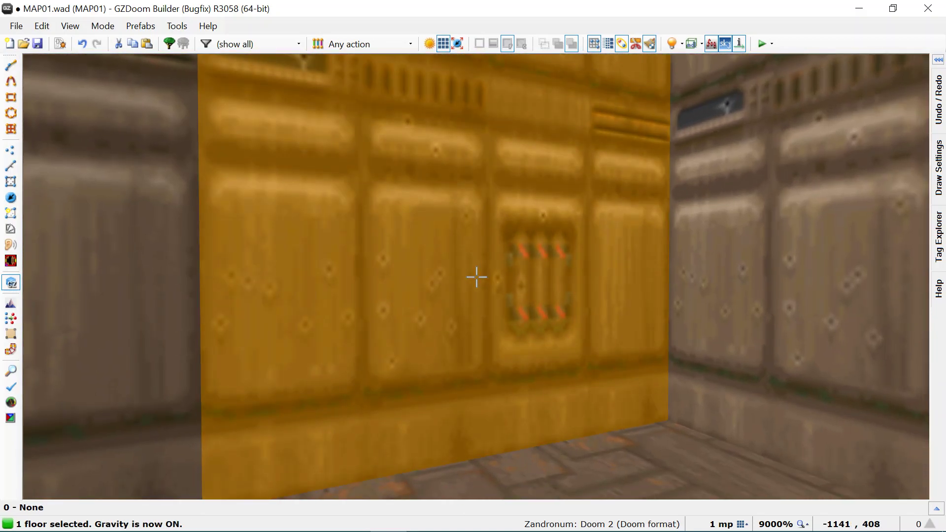
key(d)
key(e)
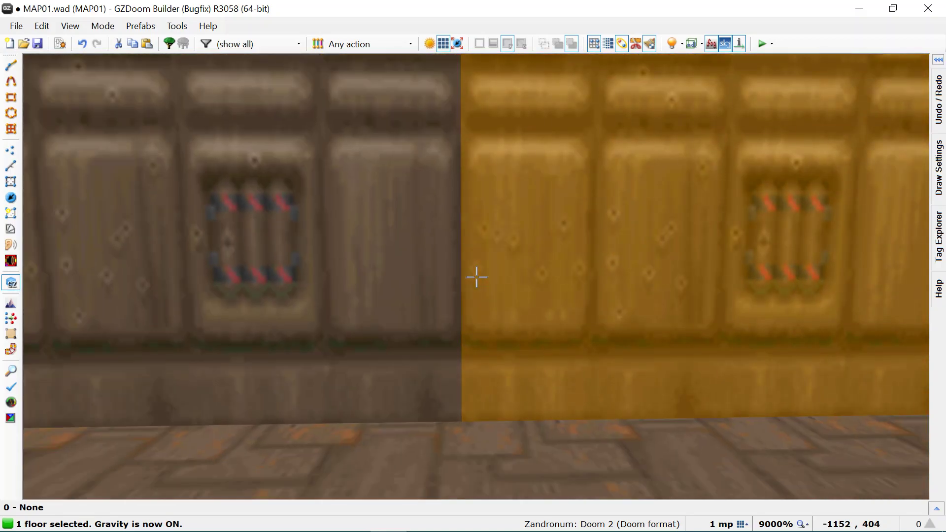
key(d)
key(g)
- Examine the pole and the Skybox Viewpoint from several sides of the small room
key(d)
key(e)
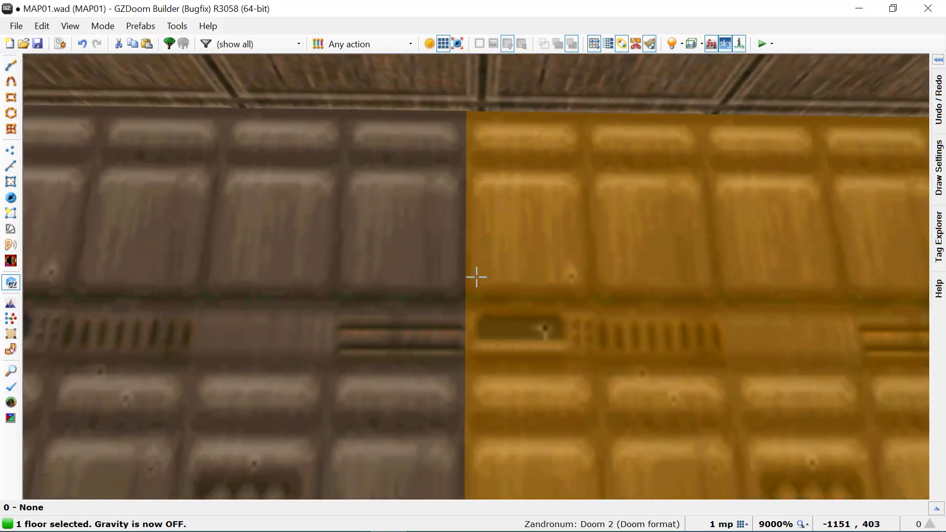
key(d)
key(e)
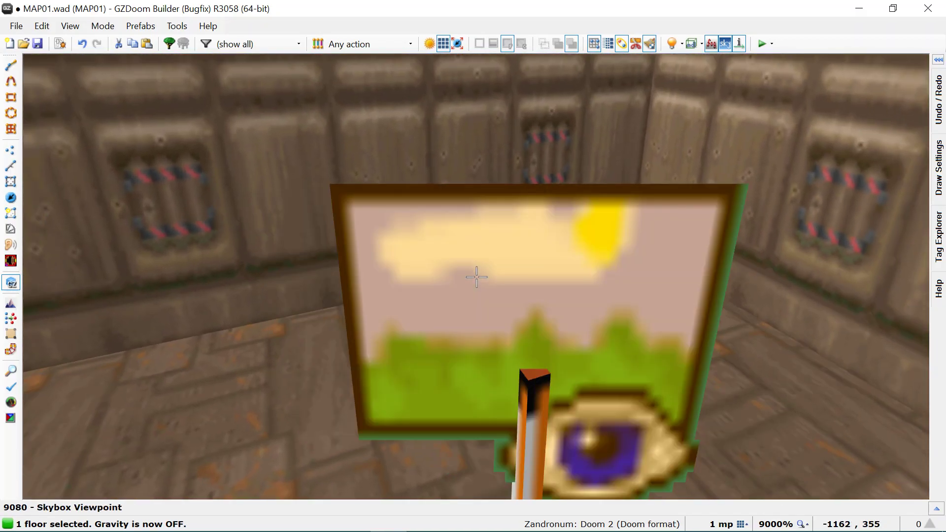
key(d)
key(e)
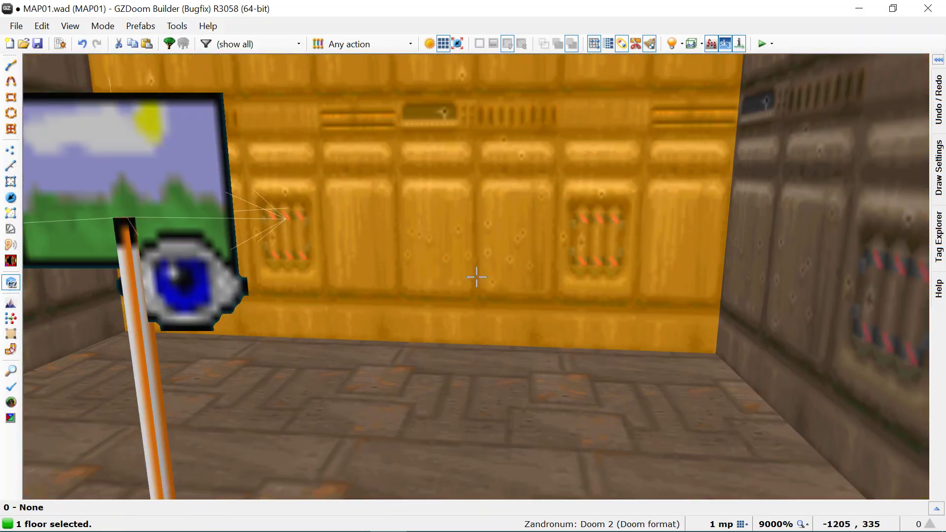
key(d)
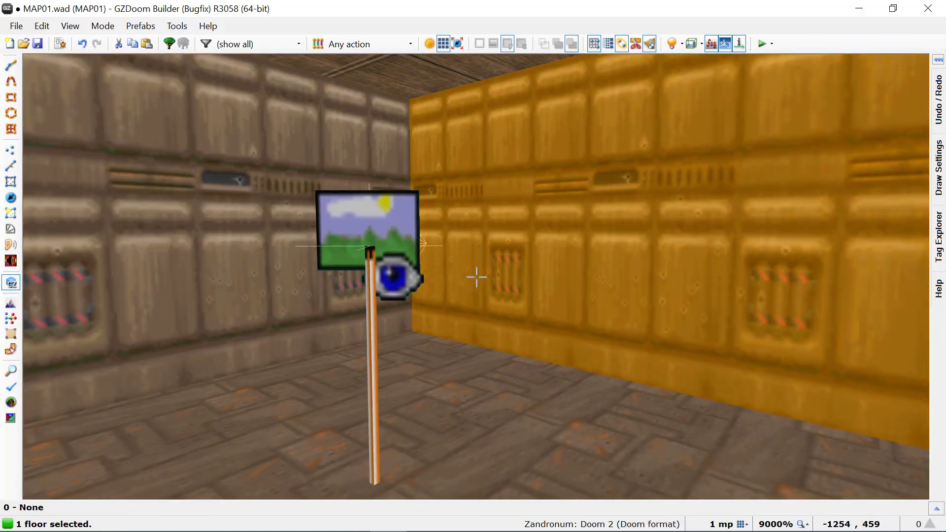
key(w)
key(s)
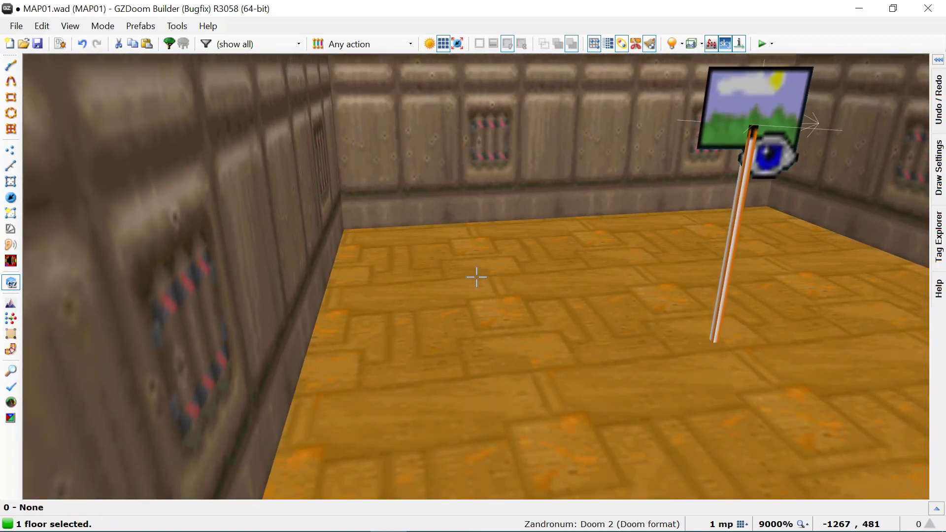
- Check the pole sector's floor and ceiling heights in its properties, close them without changes and look around the room
right_click(477, 277)
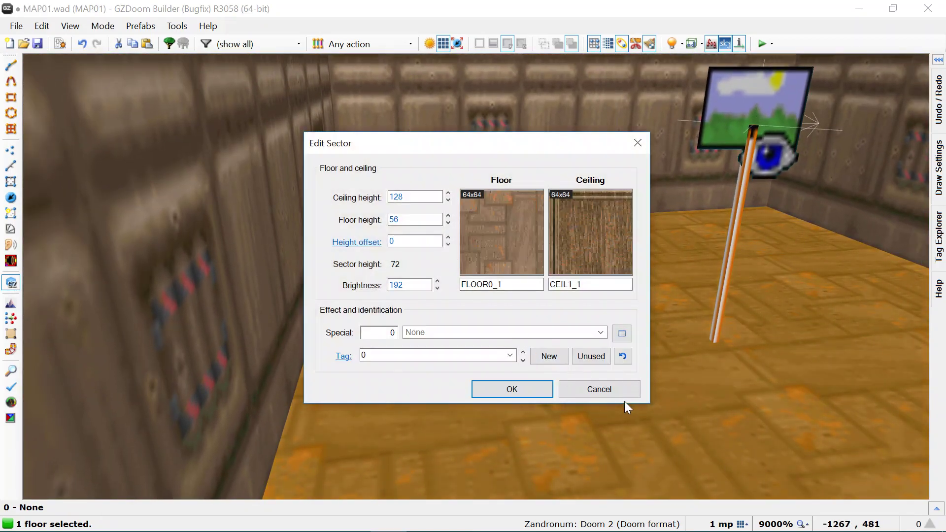
click(615, 393)
key(w)
key(d)
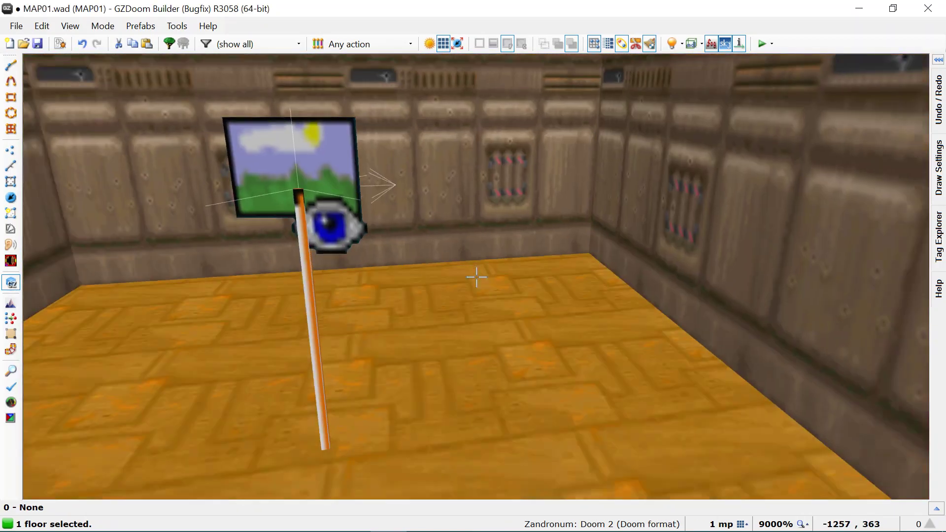
key(w)
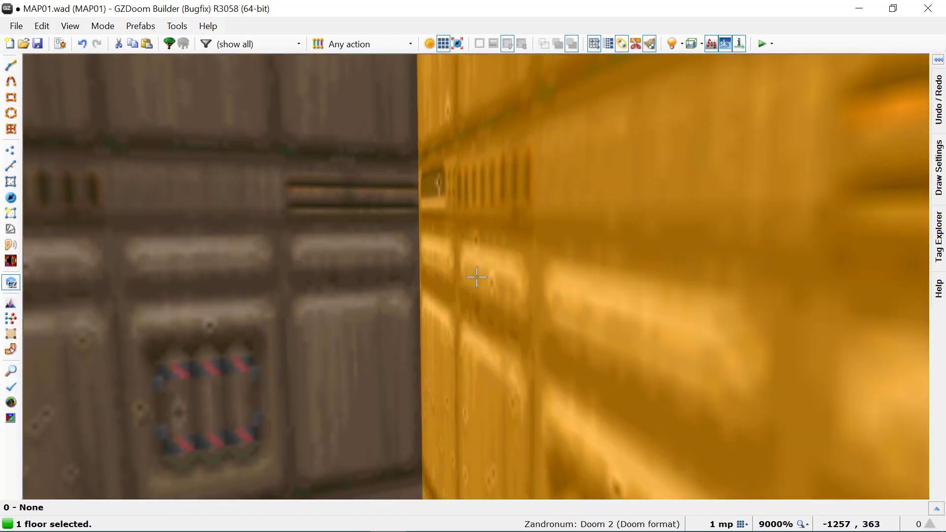
key(s)
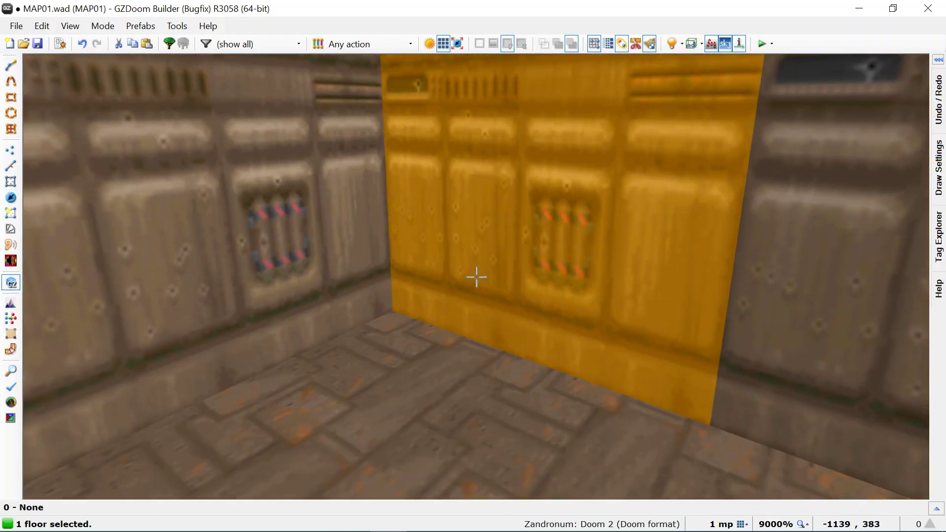
- Raise the pole's floor to 120, close to the ceiling, and view the room from that height
key(s)
scroll(477, 277, up, 6)
key(a)
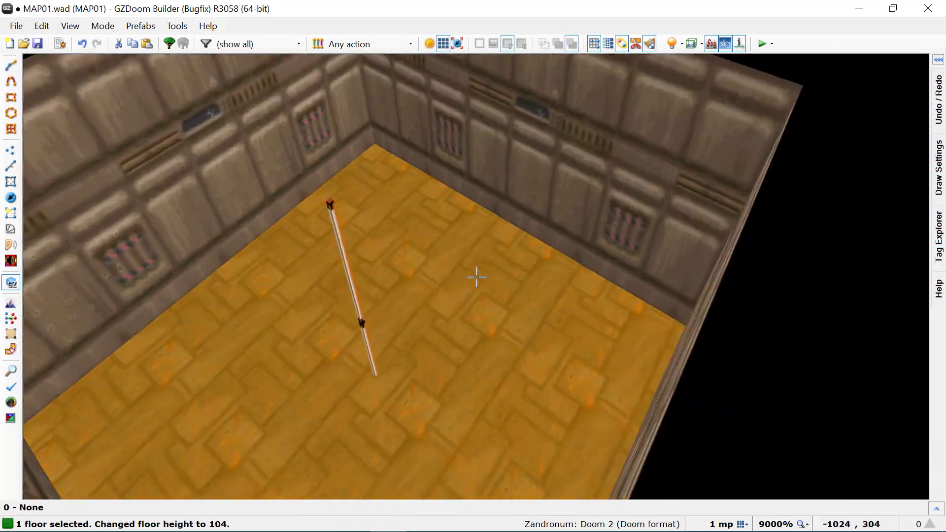
scroll(477, 277, up, 2)
key(s)
key(w)
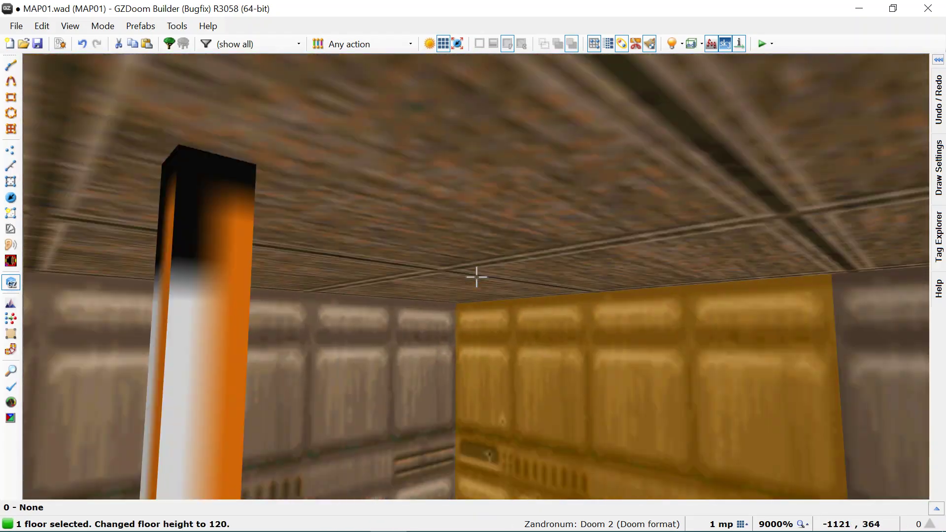
key(w)
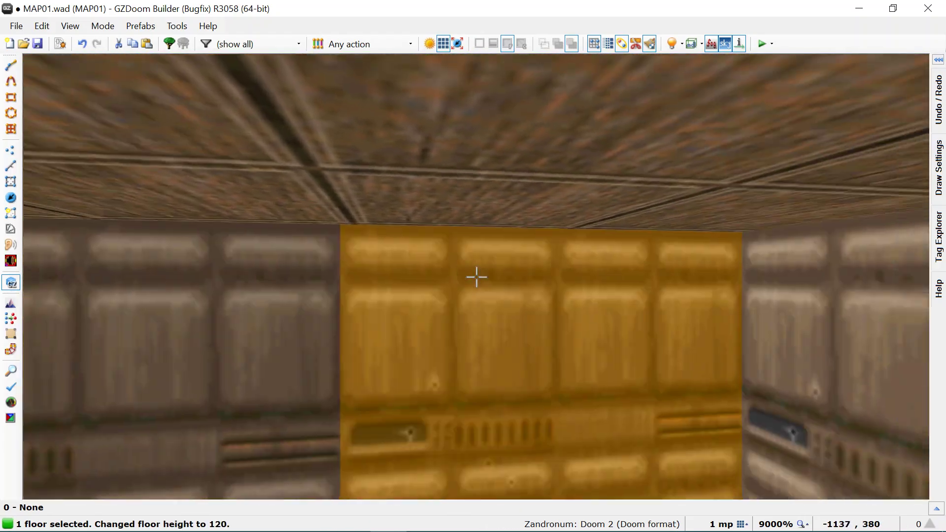
- Lower the pole's floor to a height of 24 and clear the selection
key(s)
key(w)
scroll(477, 277, down, 10)
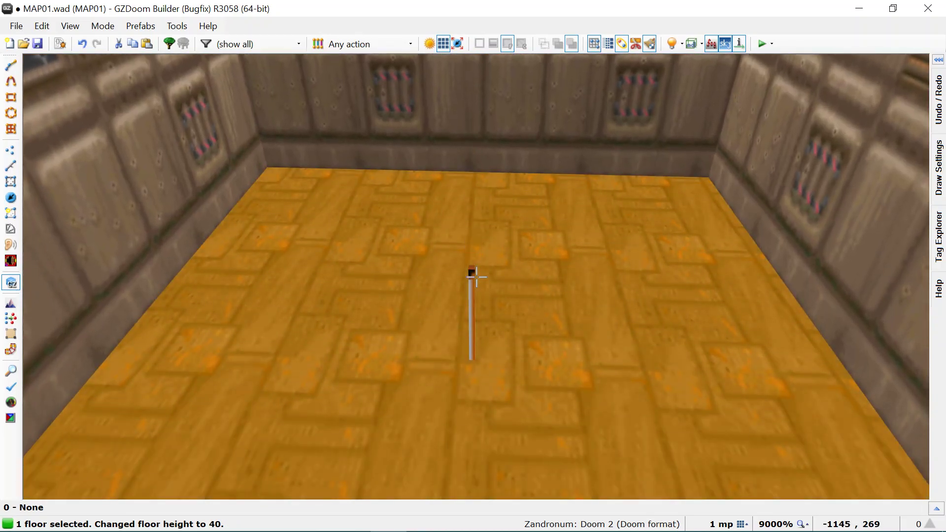
scroll(476, 277, down, 2)
key(w)
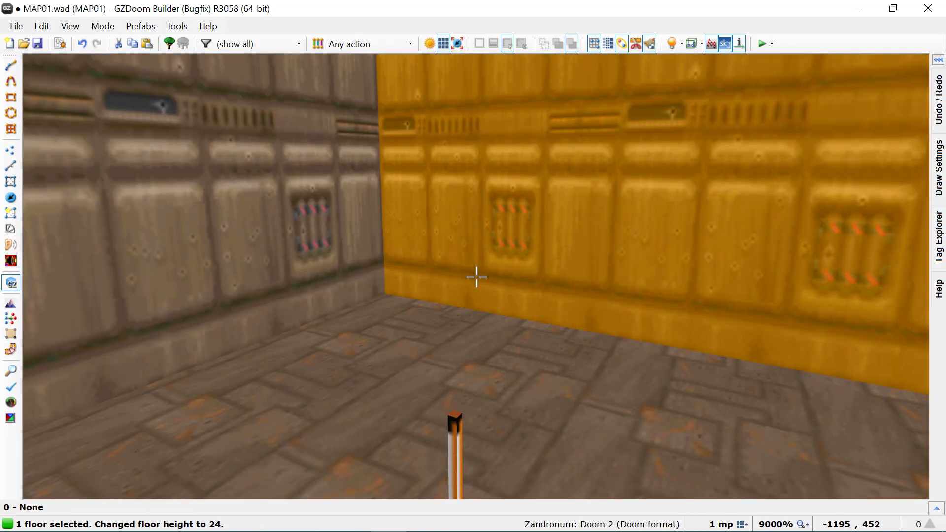
key(c)
- Apply the FIRELAV2 texture from the Hell set to all walls of the small room
key(w)
key(s)
shift+click(476, 277)
middle_click(477, 277)
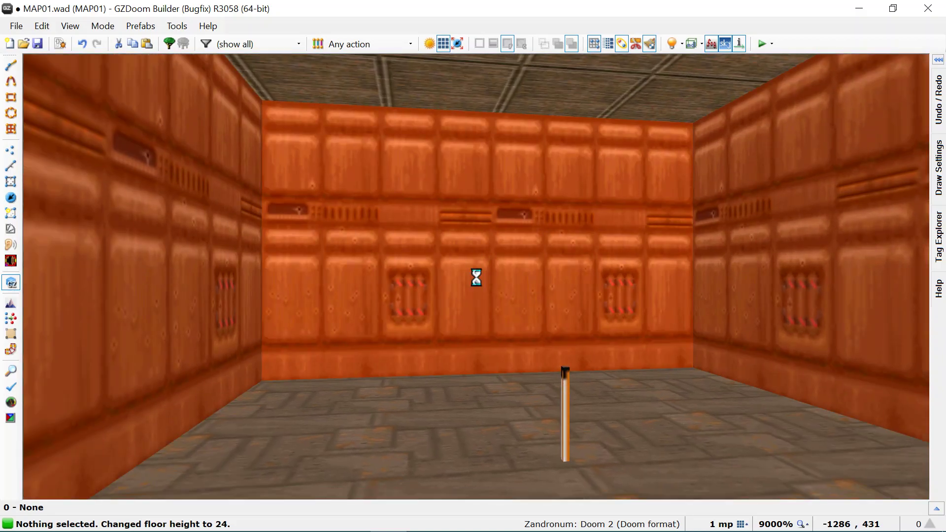
right_click(477, 277)
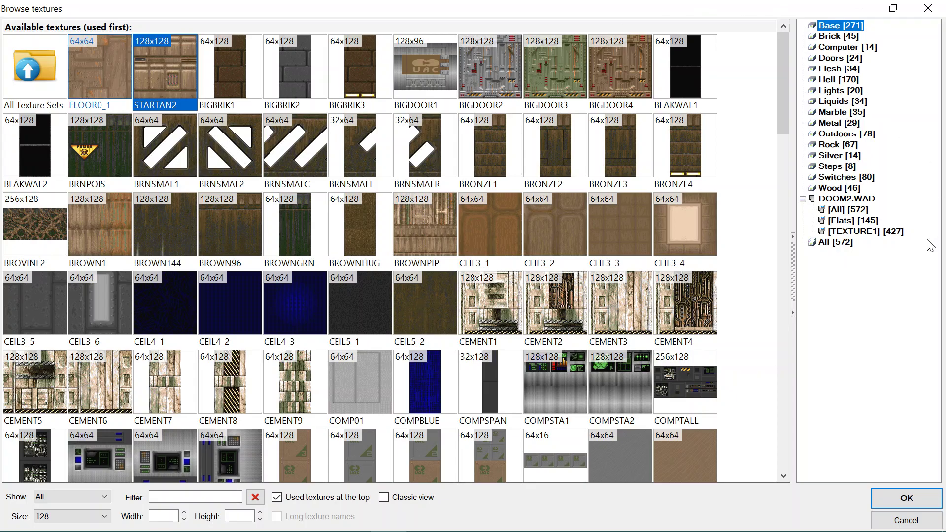
click(845, 79)
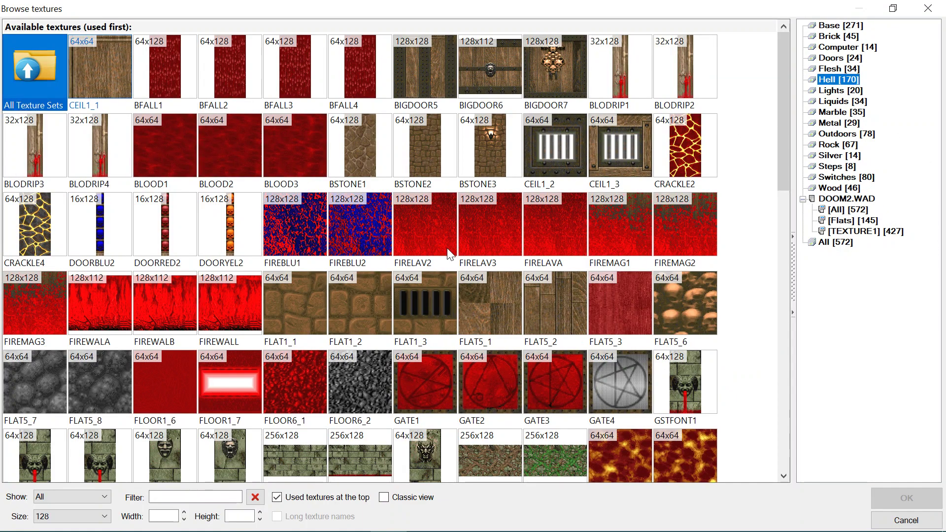
double_click(419, 247)
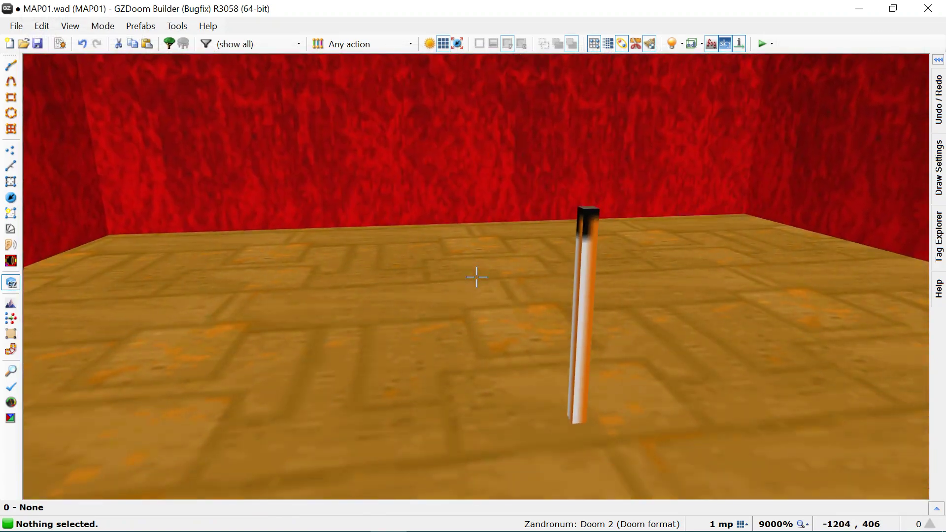
- Set the small room's floor texture to BLOOD1 and copy it onto the ceiling
right_click(477, 277)
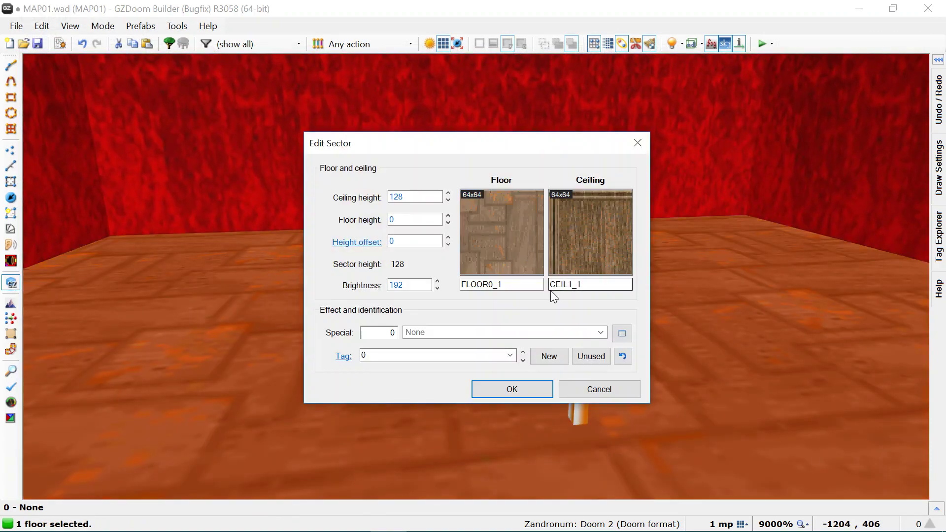
text(BLOOD1)
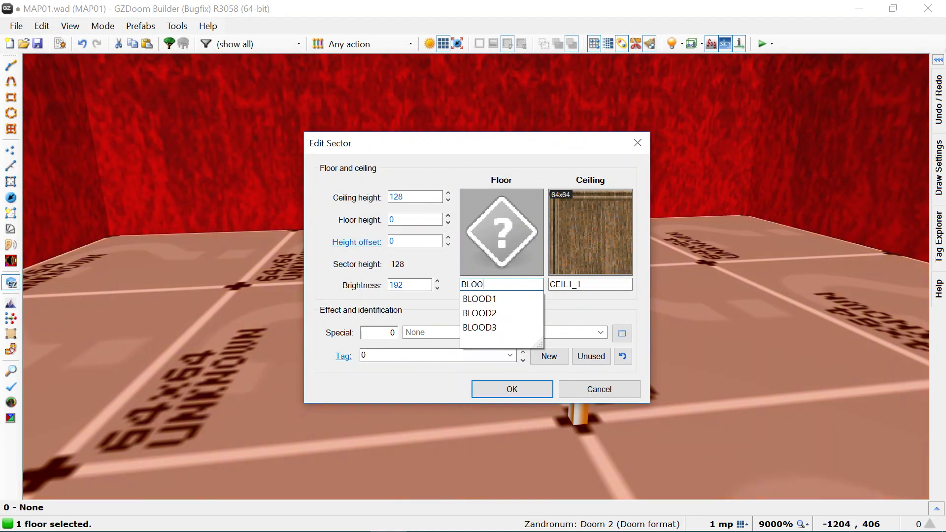
key(Return)
key(ctrl+c)
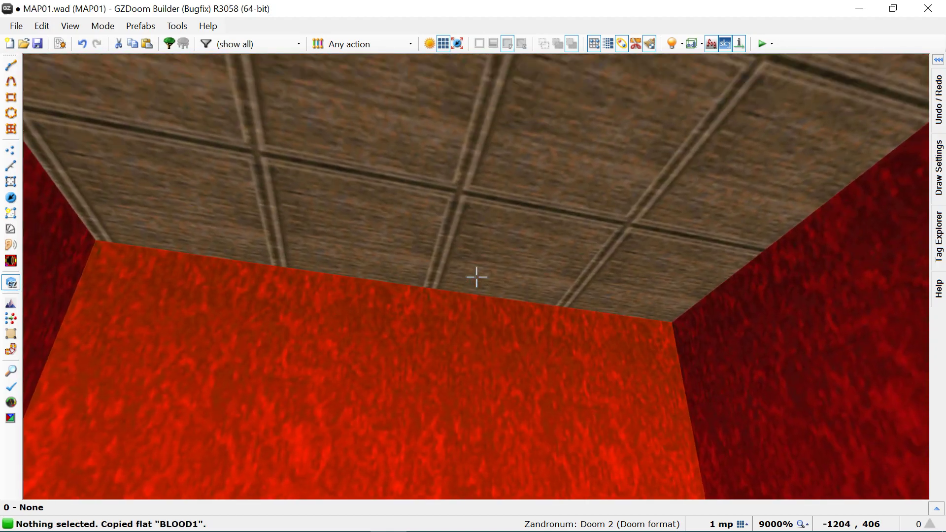
key(ctrl+v)
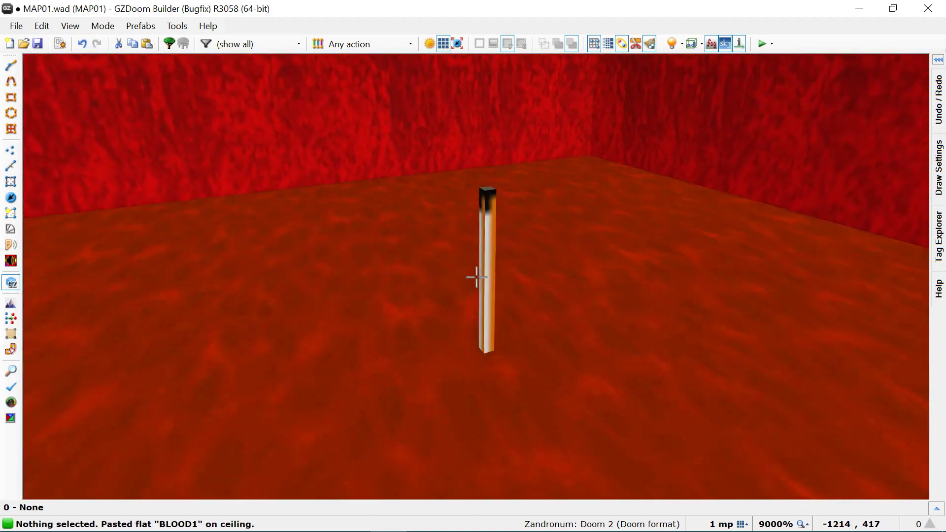
- Paste a matching red texture onto all sides of the pole and auto-align it horizontally
shift+click(476, 277)
key(ctrl+v)
key(x)
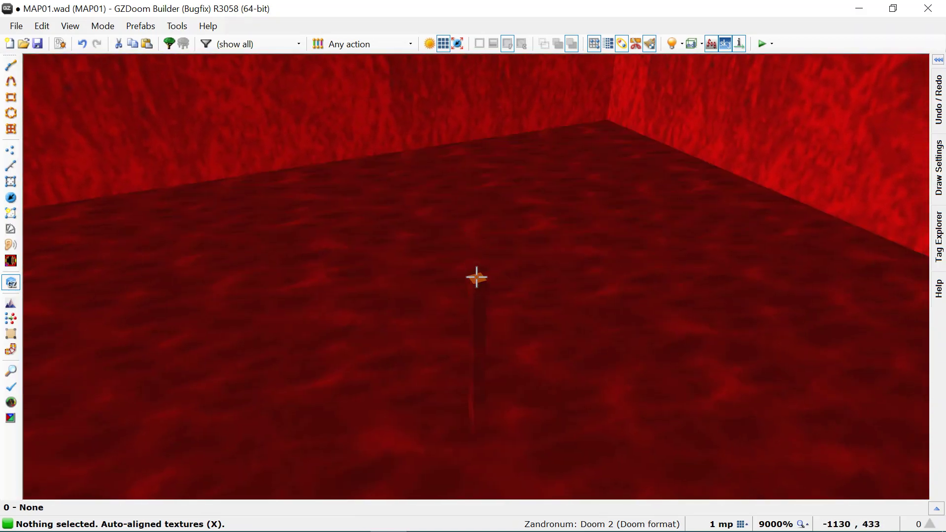
- Raise the pole's floor to a height of 40, clear the selection and return to the 2D map
click(476, 278)
scroll(476, 278, up, 1)
key(d)
key(e)
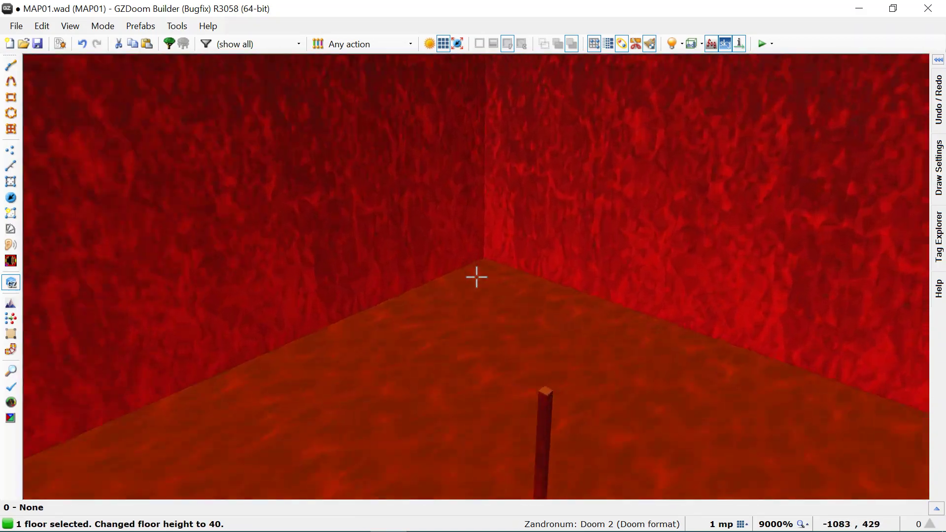
key(c)
key(q)
scroll(417, 322, down, 15)
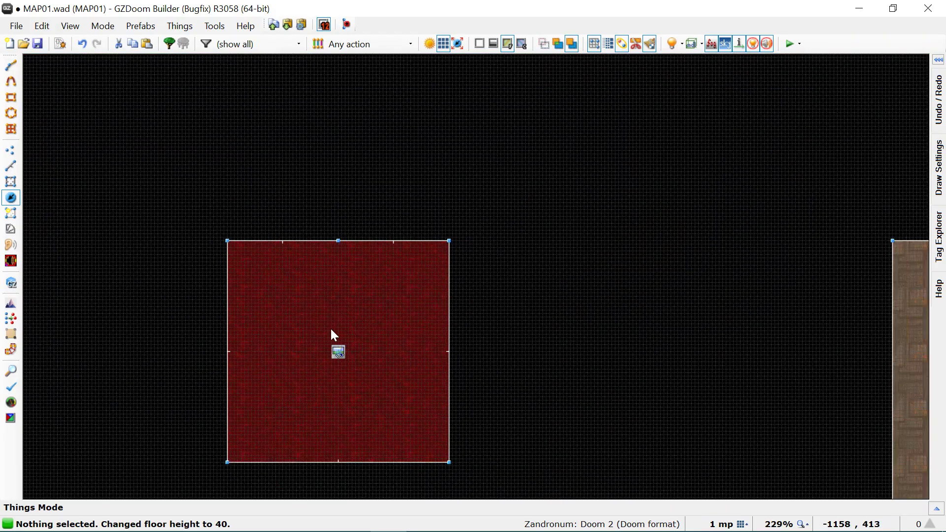
scroll(661, 417, up, 5)
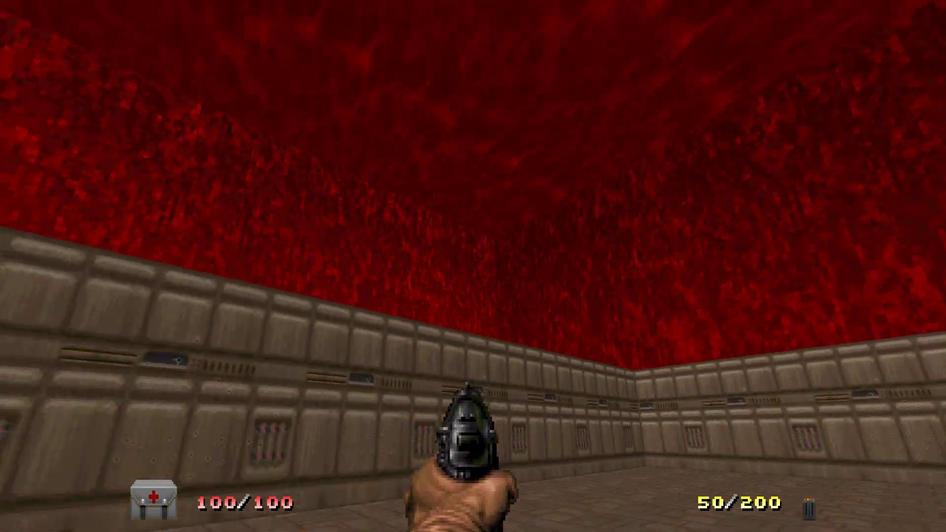
- Walk around the large room in a test run and examine the skybox above its walls from several directions
click(473, 266)
click(473, 266)
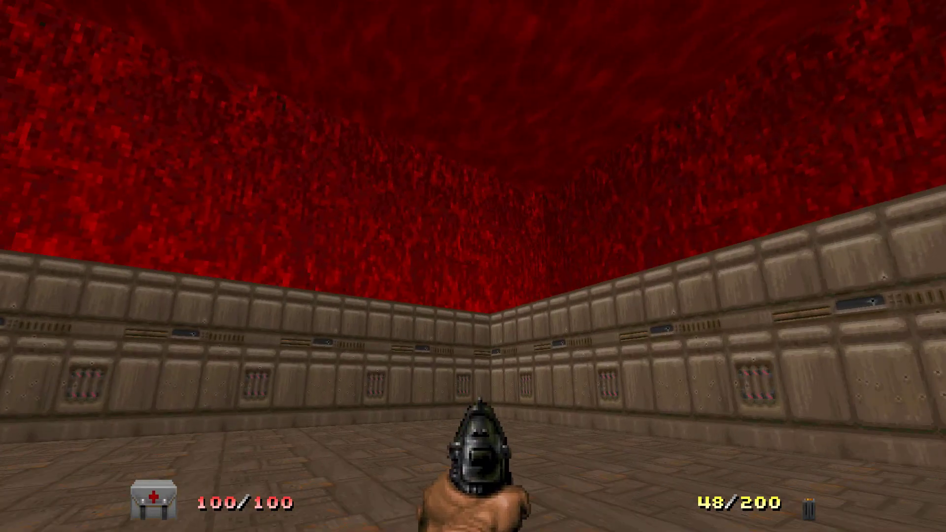
key(w)
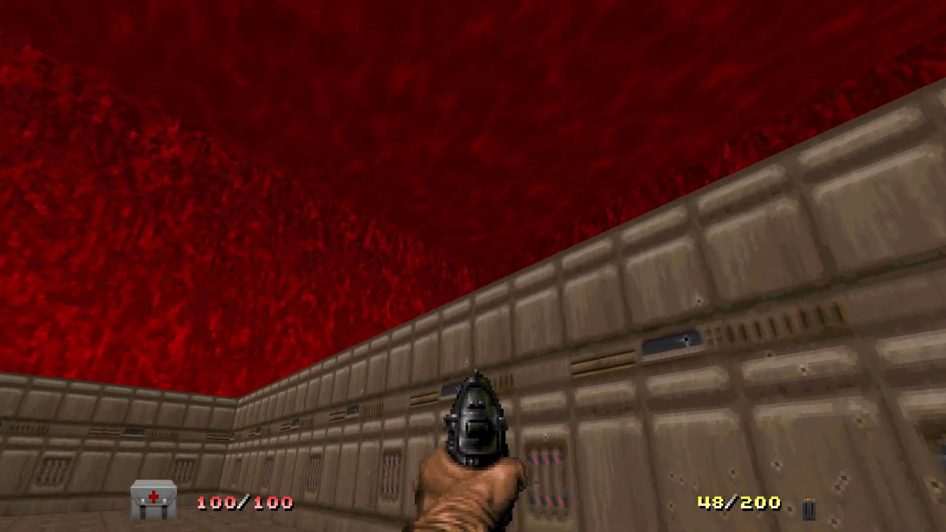
key(w)
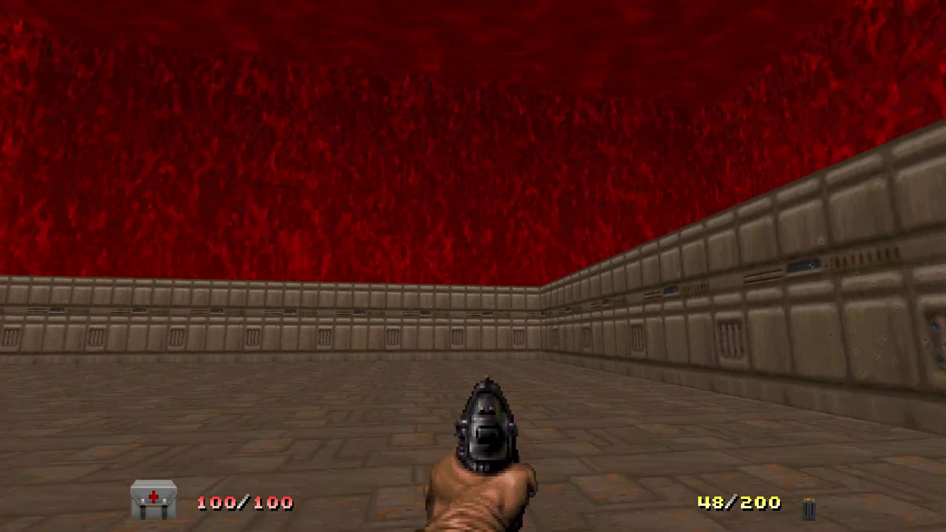
key(w)
click(473, 266)
click(473, 266)
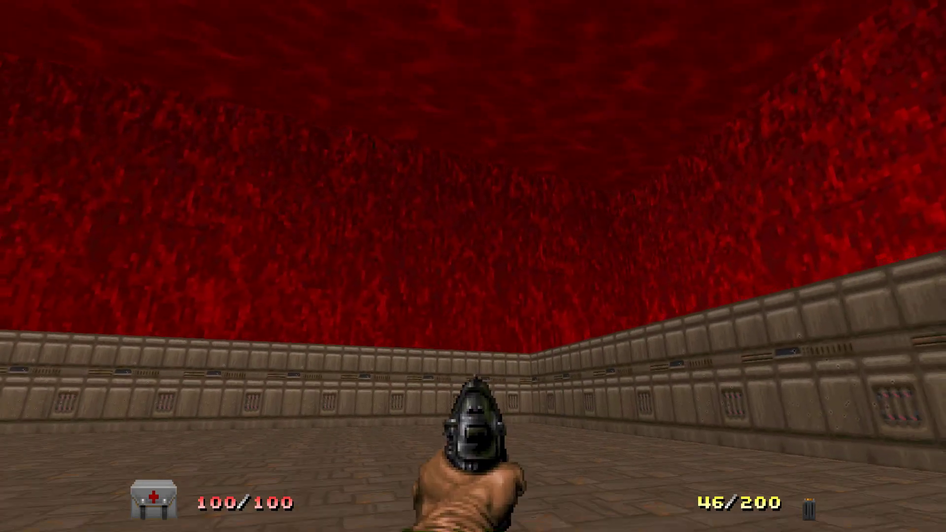
key(Left)
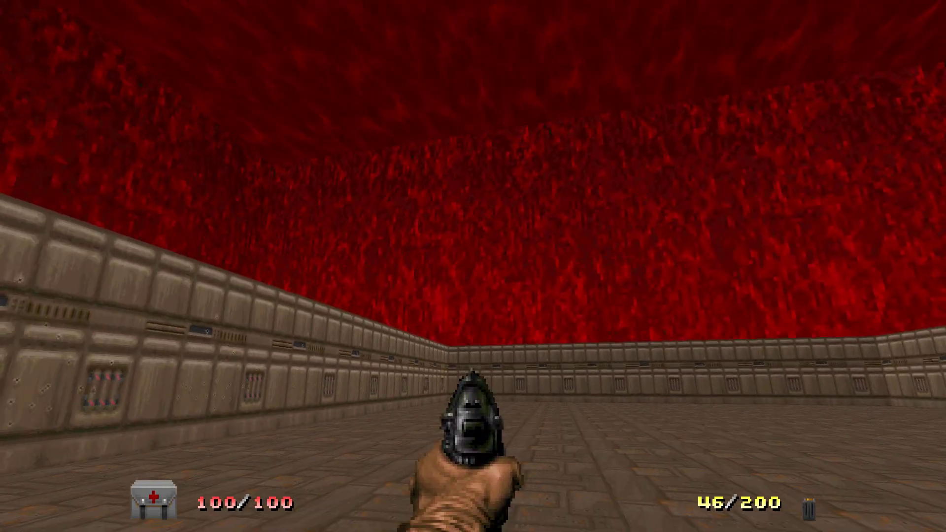
key(ctrl)
key(ctrl)
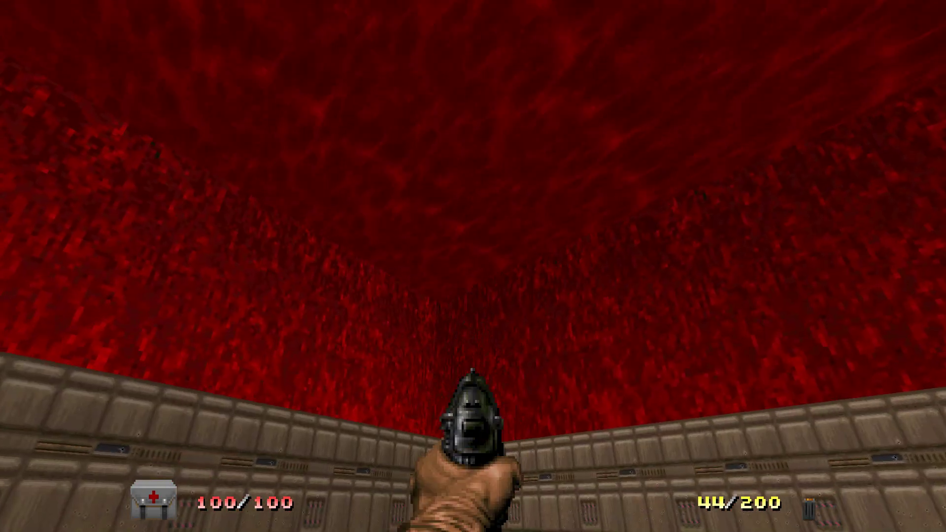
key(w)
key(a)
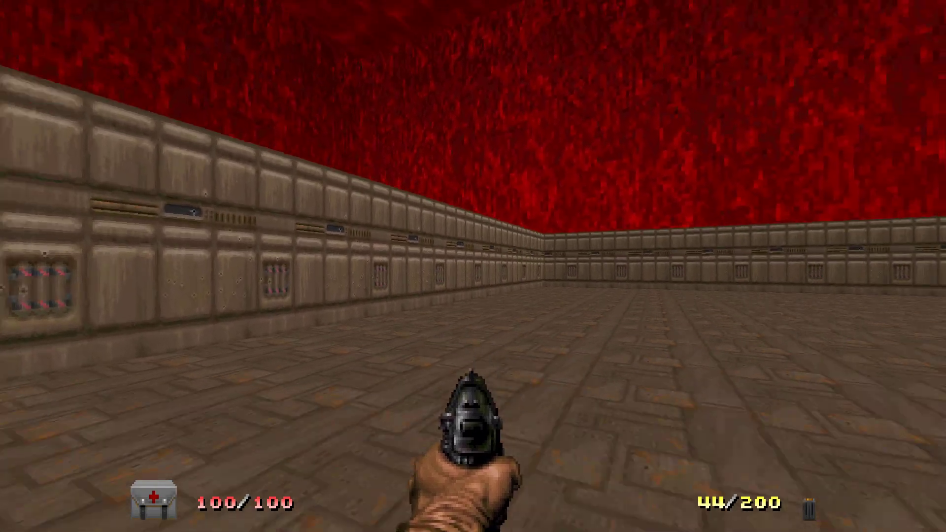
key(w)
key(a)
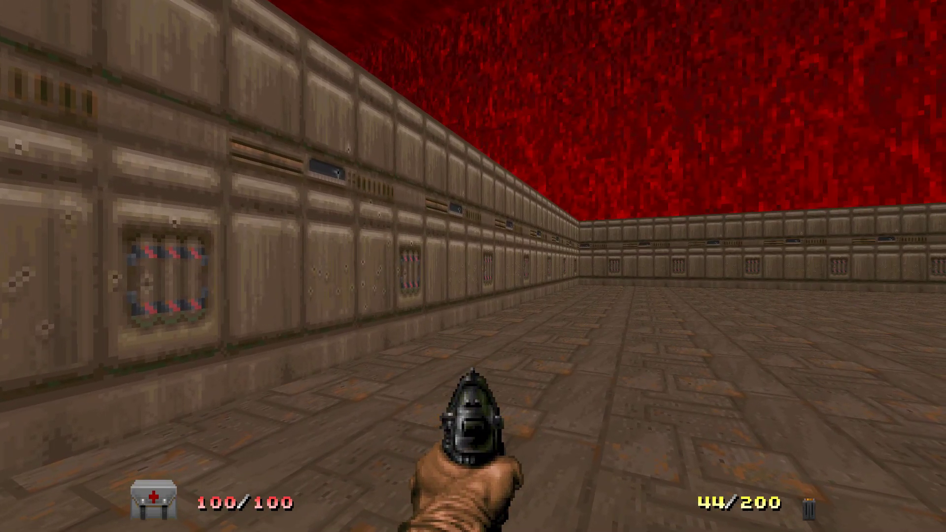
- Enable no-clipping with the idclip cheat and move through the wall into the small skybox room to inspect it
text(idclip)
key(alt+Left)
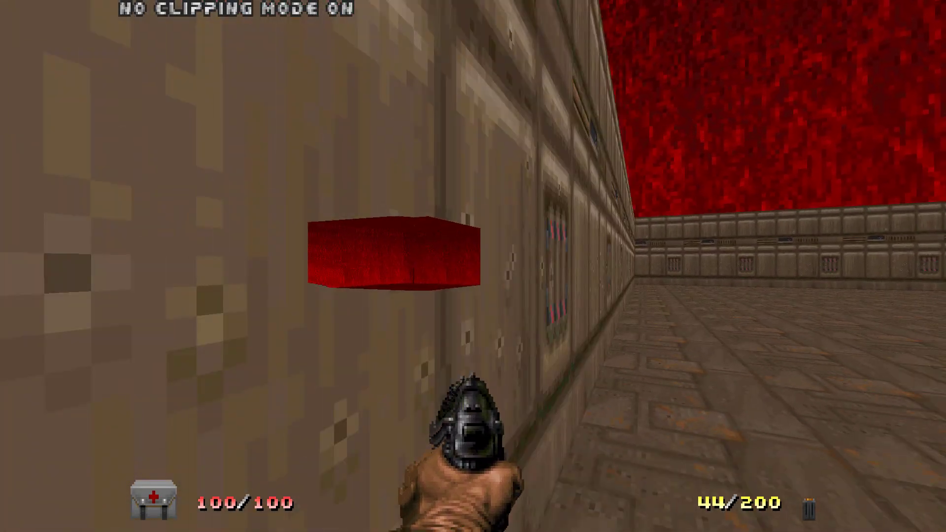
key(Up)
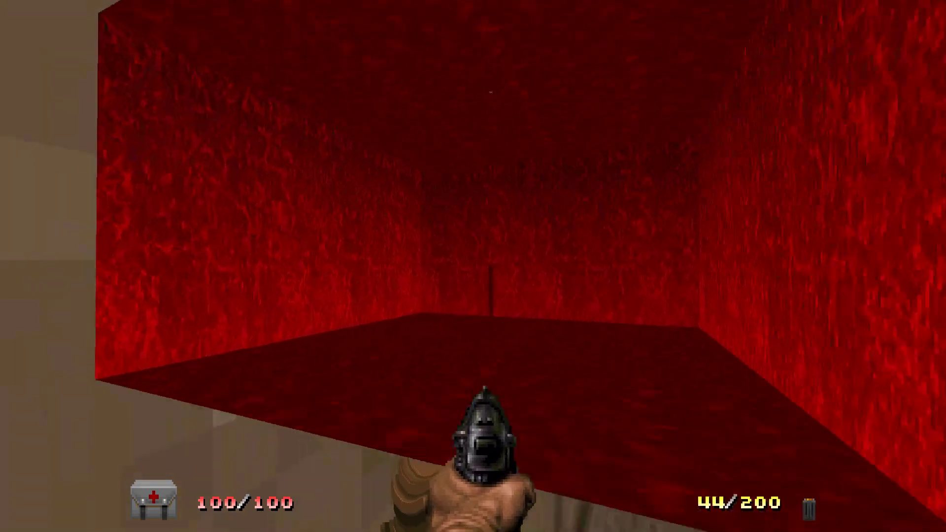
key(w)
key(w)
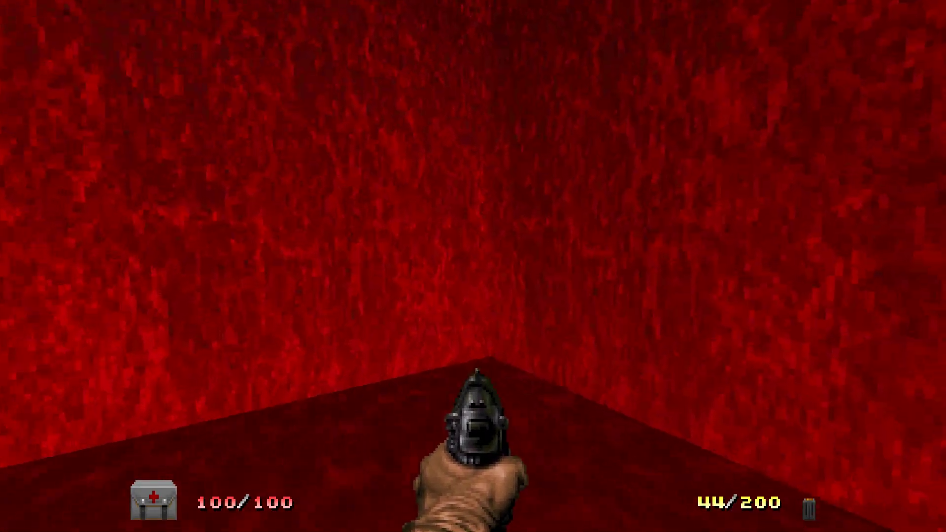
key(w)
key(w)
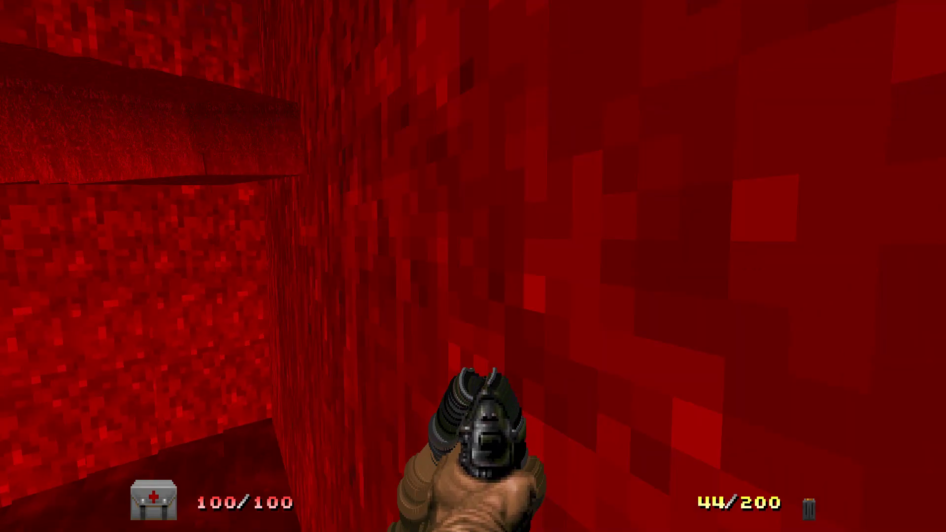
key(Down)
key(ctrl)
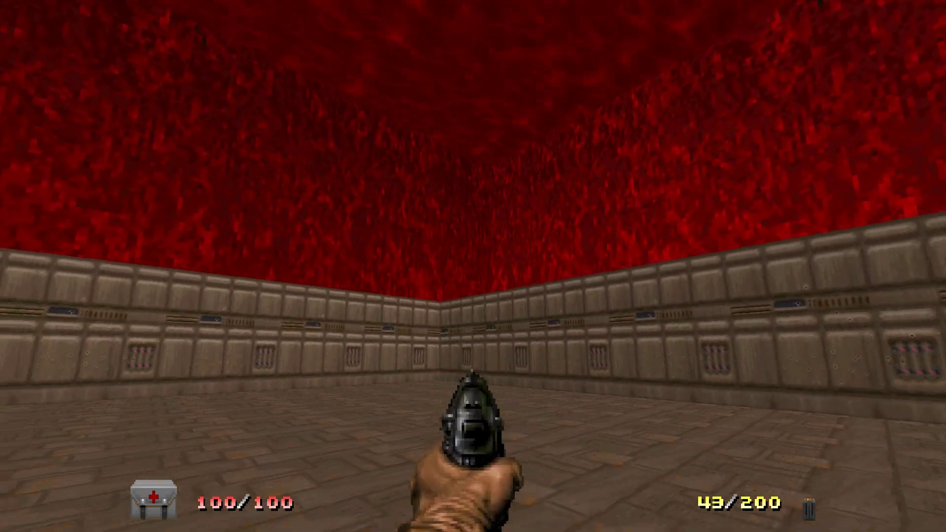
- Quit the test run and return to the map editor
key(Escape)
key(Down)
key(Down)
key(Return)
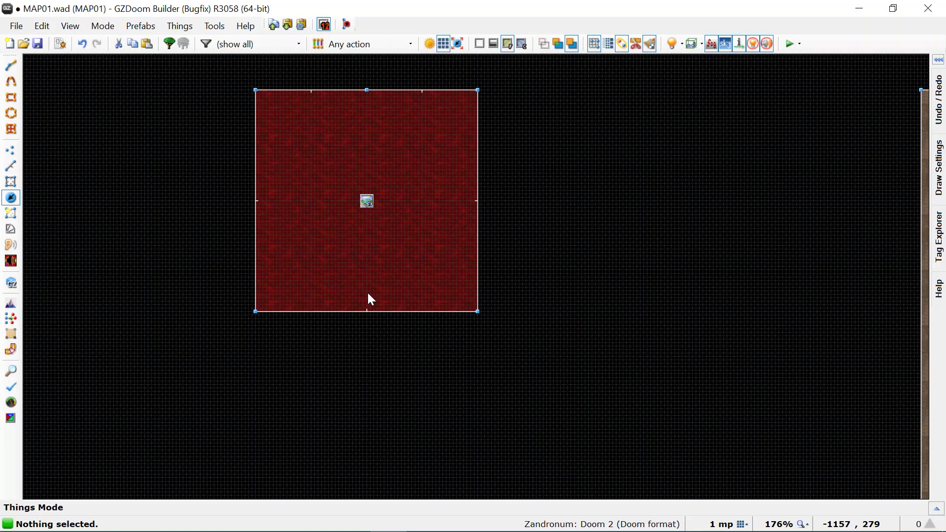
- Merge the extra vertex in the middle of the small room's upper wall into the room's upper-left corner
key(l)
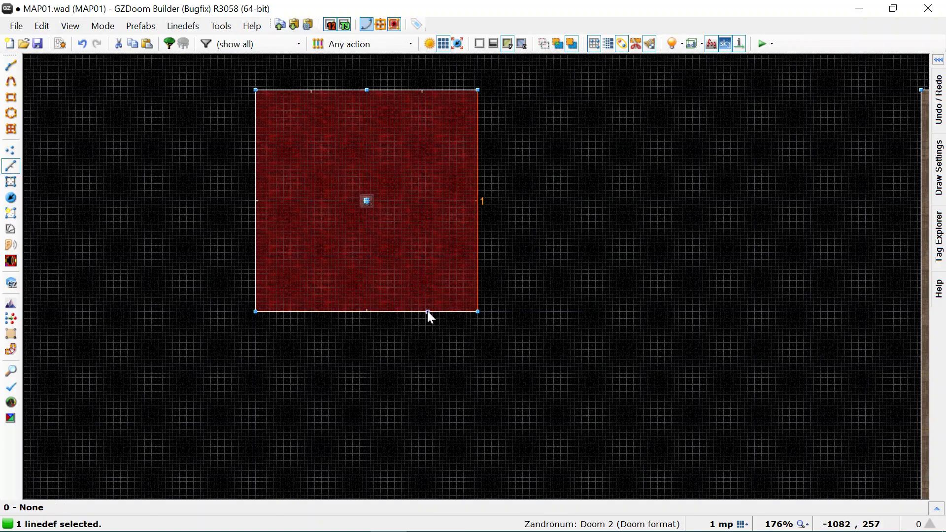
click(335, 90)
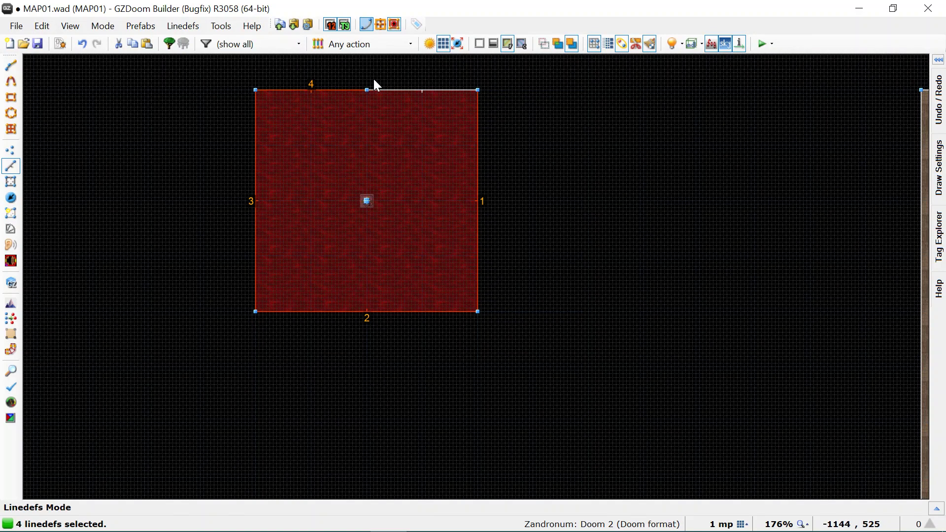
key(v)
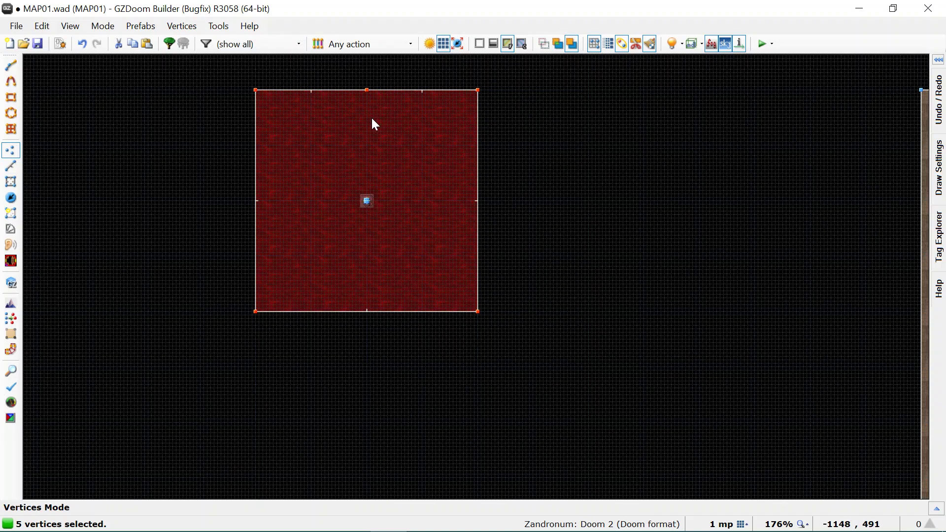
click(377, 129)
click(358, 98)
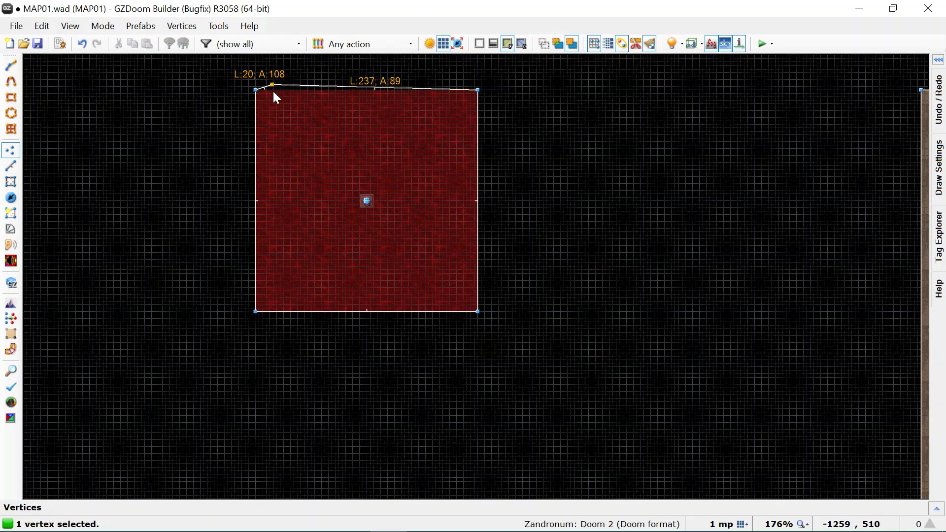
- Curve the small room's four walls outward with 5 vertices each and a distance of -48, and view the round room in 3D
key(l)
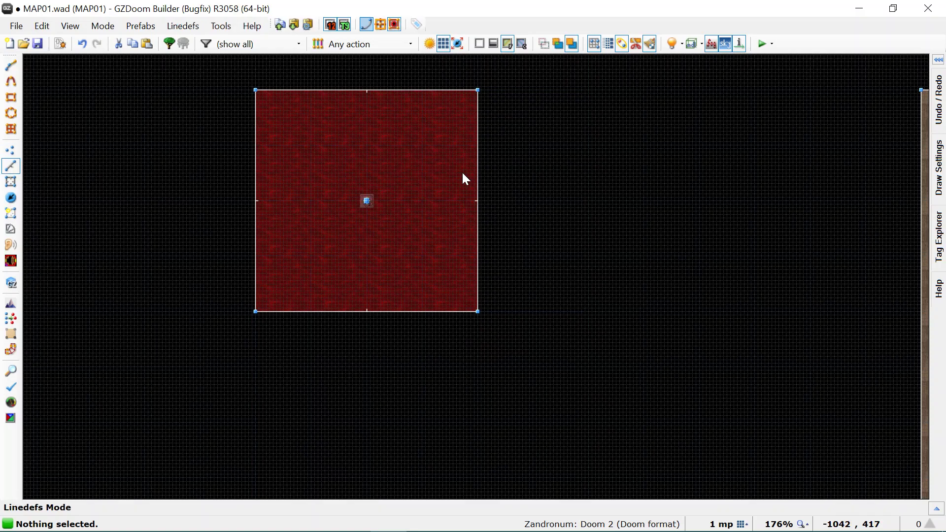
click(477, 180)
click(412, 91)
click(255, 197)
click(327, 312)
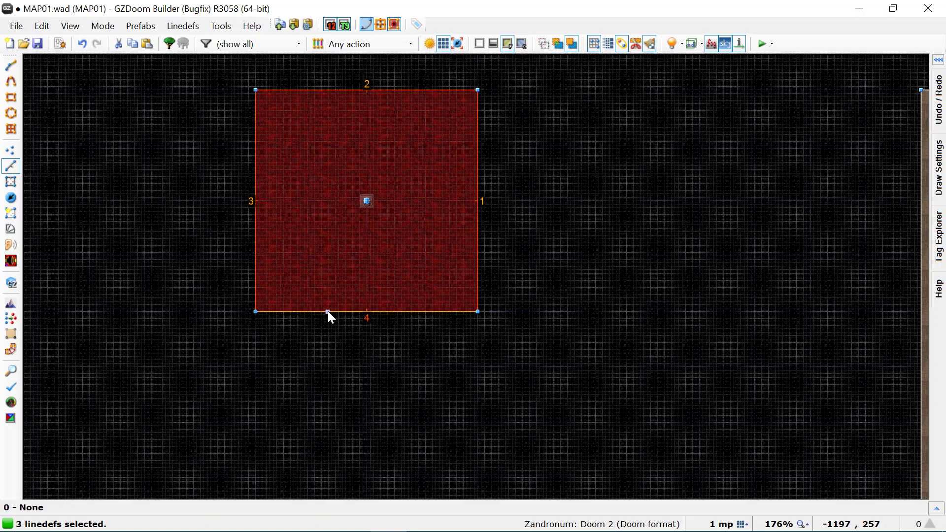
click(366, 25)
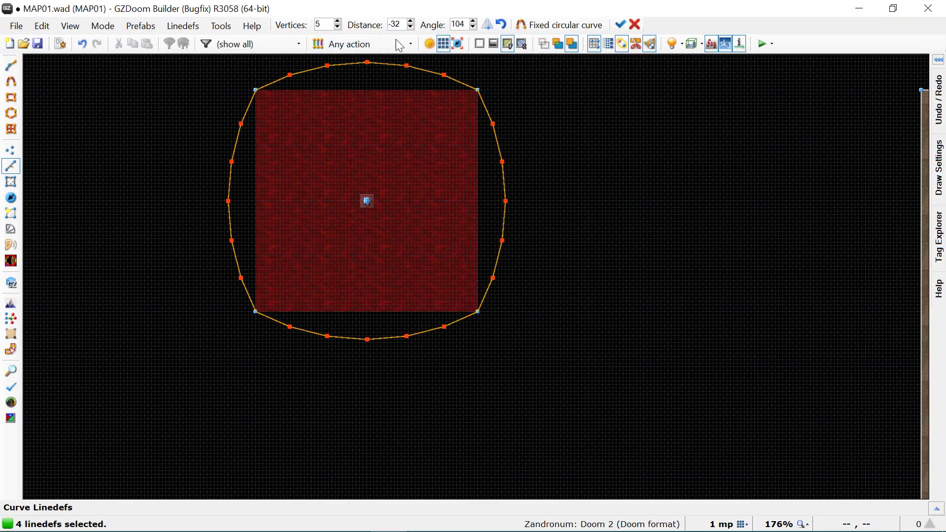
scroll(567, 227, down, 3)
scroll(465, 132, up, 3)
drag(461, 131, 463, 115)
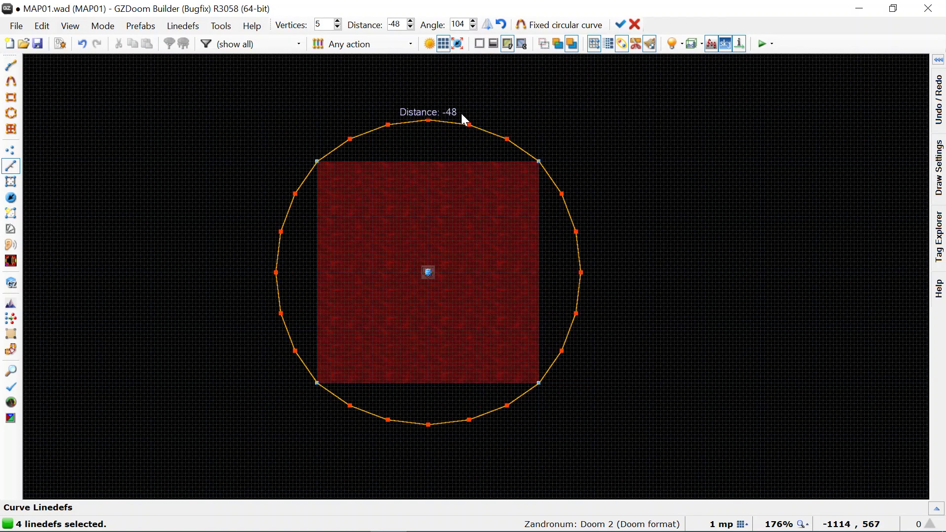
key(Return)
key(w)
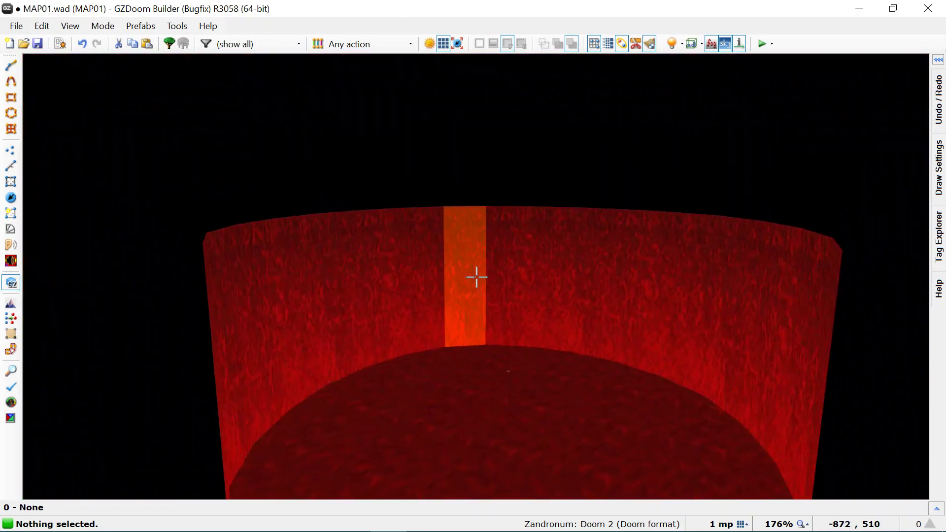
- Auto-align the wall textures of the small round room horizontally and vertically in the 3D view
key(w)
key(w)
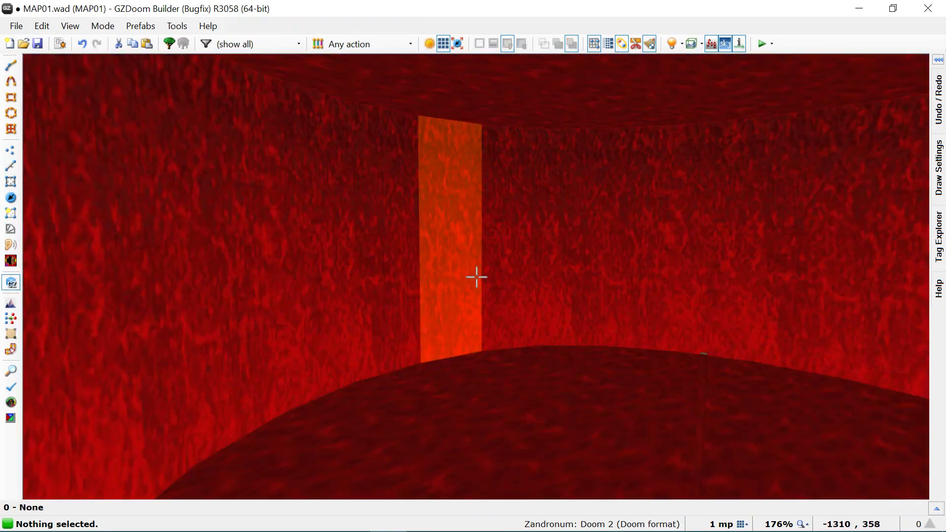
key(a)
key(shift+a)
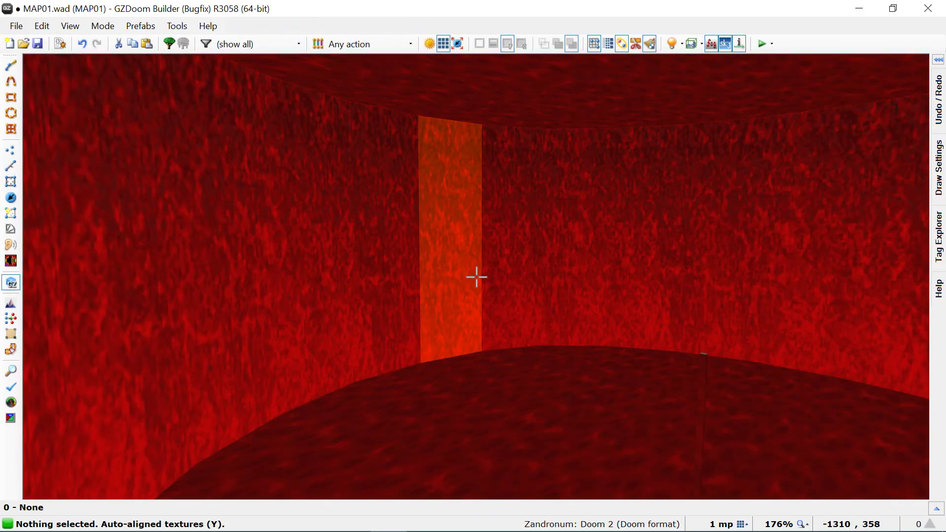
- Select all 24 walls of the round room and replace their middle texture with a suggested FIRELAV variant
right_click(476, 277)
key(Escape)
shift+click(477, 277)
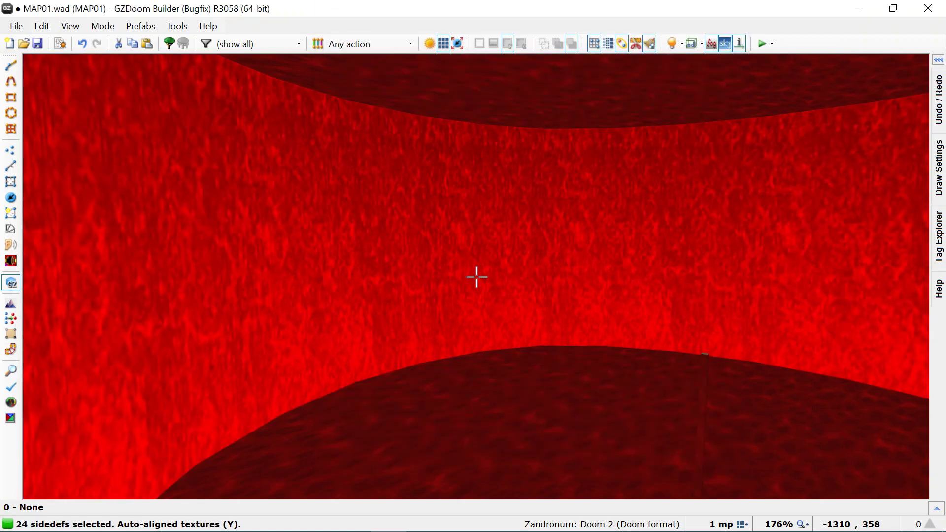
right_click(476, 277)
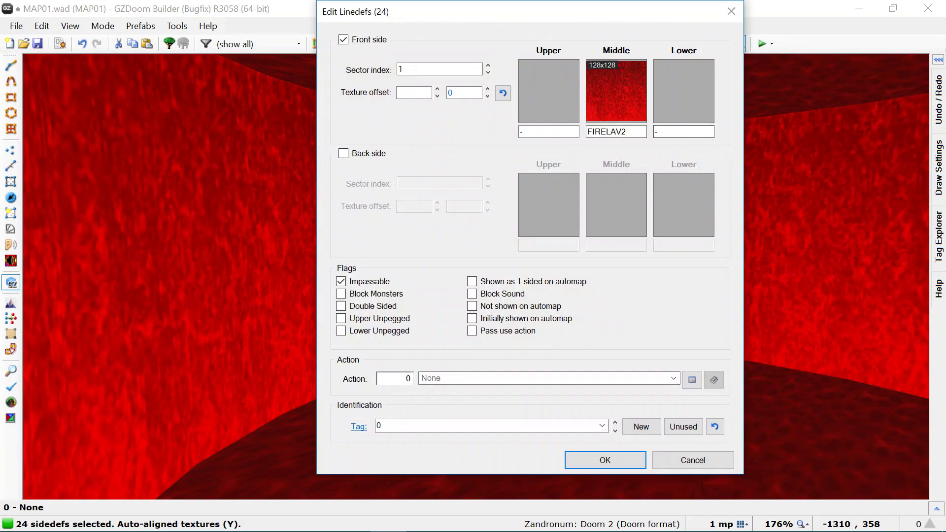
text(FIRELAV1)
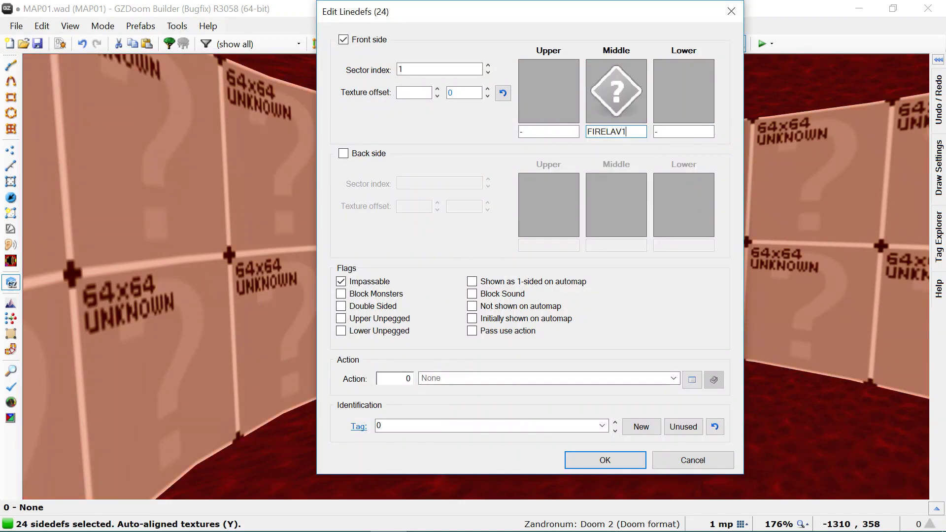
key(BackSpace)
key(Down)
key(Down)
key(Down)
key(Down)
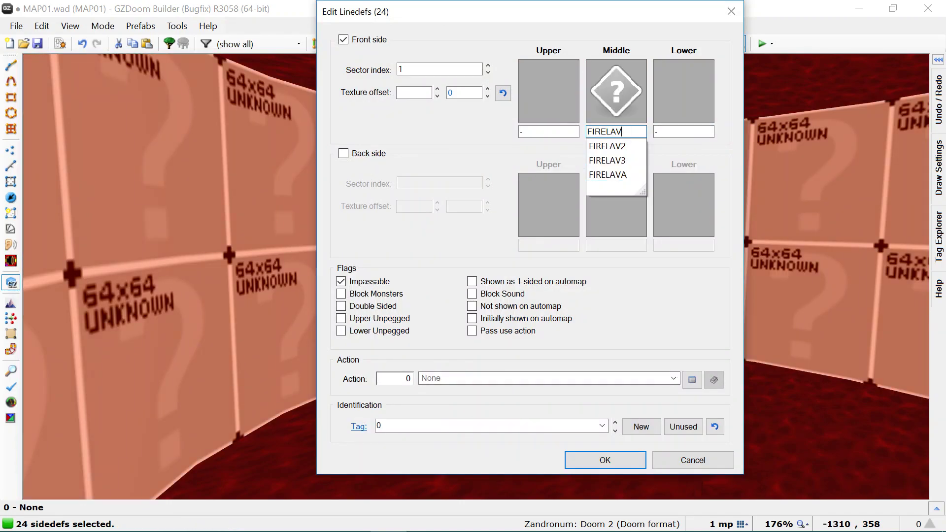
key(Up)
key(Return)
key(c)
- Auto-align the retextured round walls horizontally and return to the 2D map
key(d)
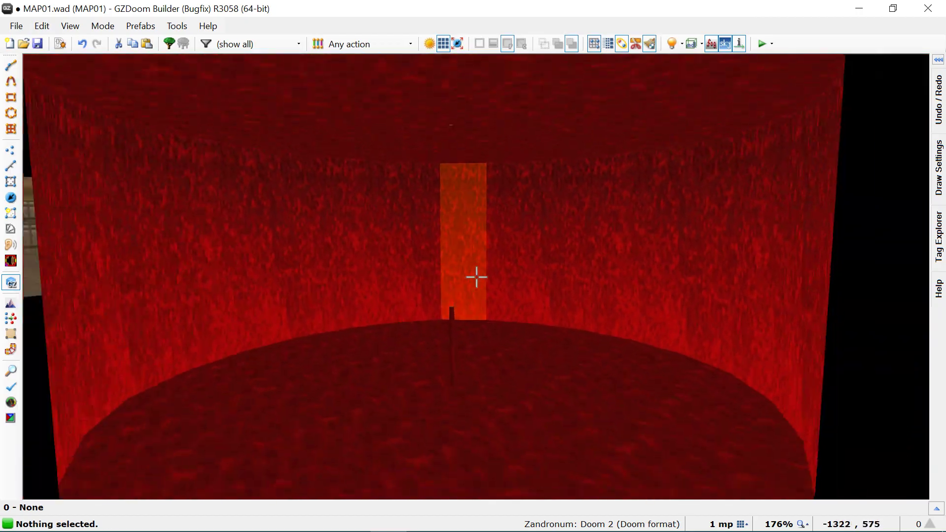
key(a)
key(e)
key(w)
scroll(477, 283, down, 3)
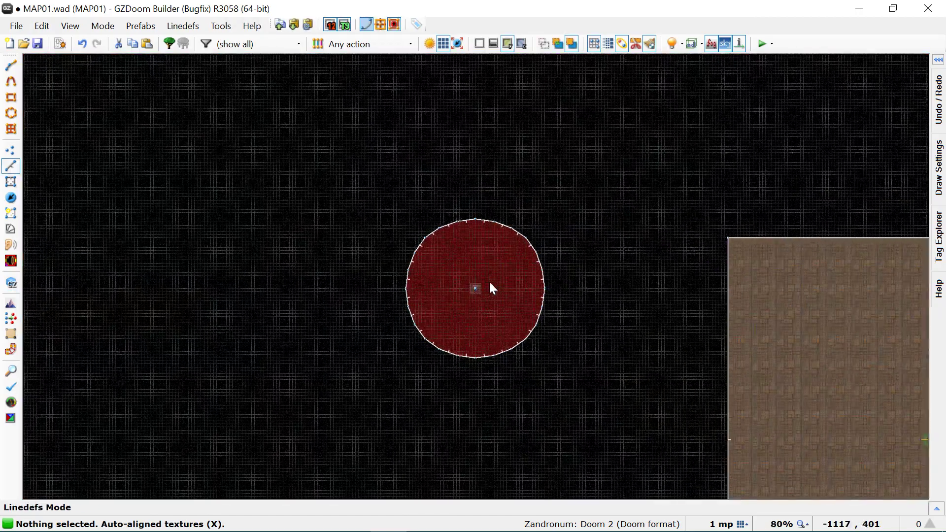
- Draw a jagged line inside the round room from its leftmost vertex to a lower-left perimeter vertex, starting with segments about 43 and 17 units long
scroll(492, 288, up, 5)
key(d)
scroll(395, 323, down, 3)
scroll(281, 306, up, 3)
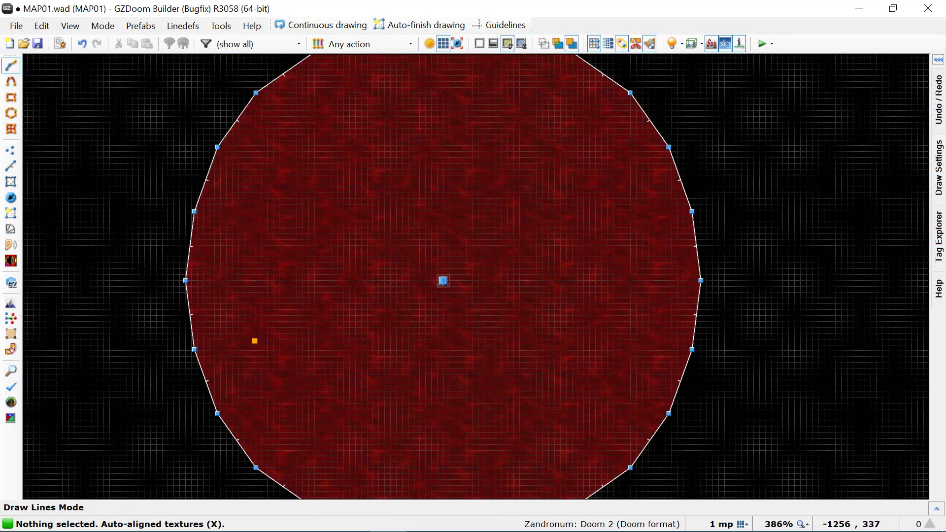
click(186, 281)
click(243, 306)
click(253, 330)
scroll(266, 358, down, 3)
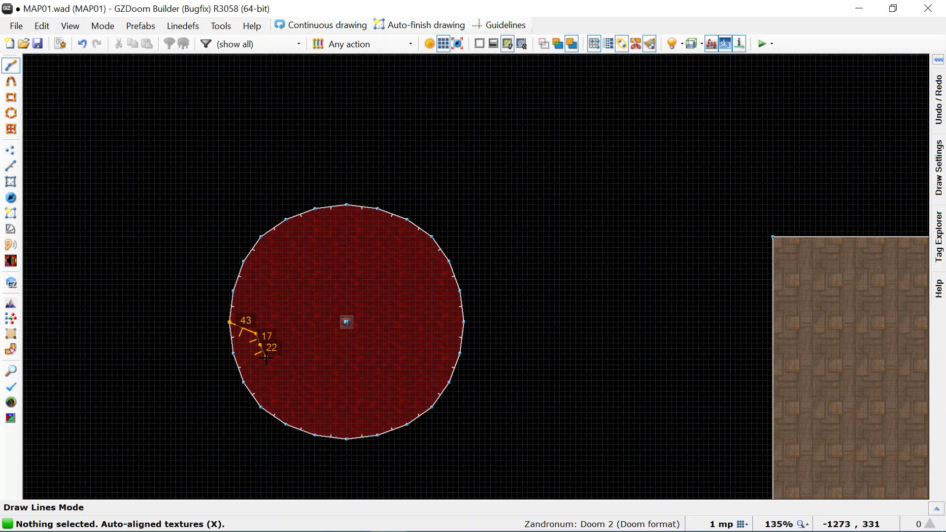
click(270, 414)
- Continue the jagged lines around the lower and right sides, tying them to the room's bottom, lower-right, rightmost and upper-right perimeter vertices
scroll(268, 414, up, 3)
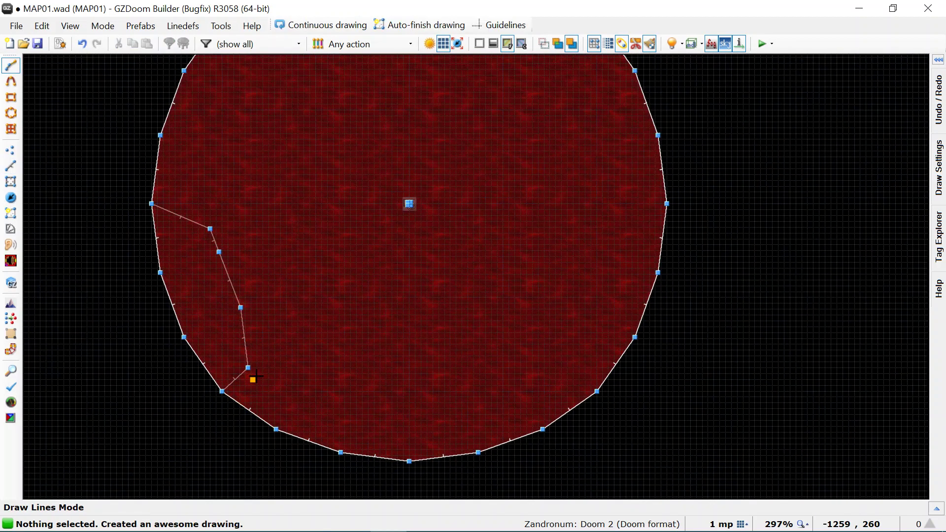
click(409, 461)
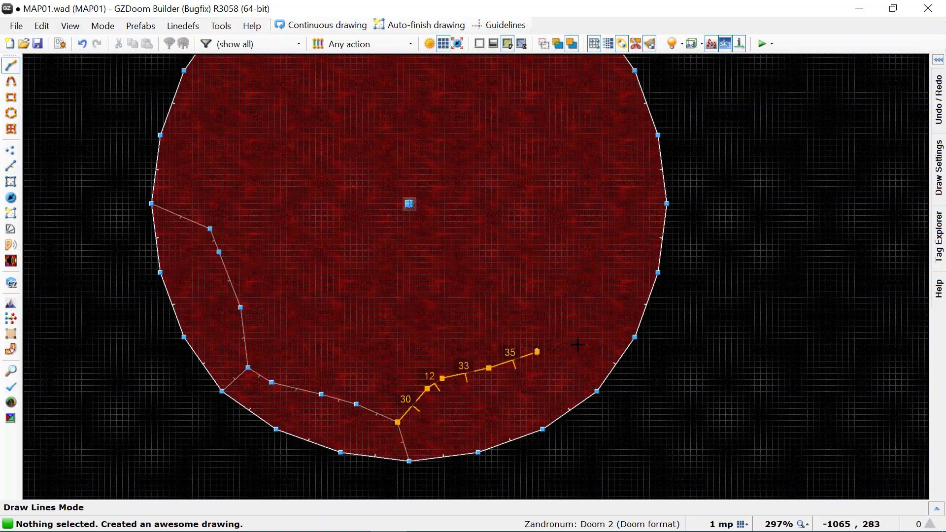
click(634, 338)
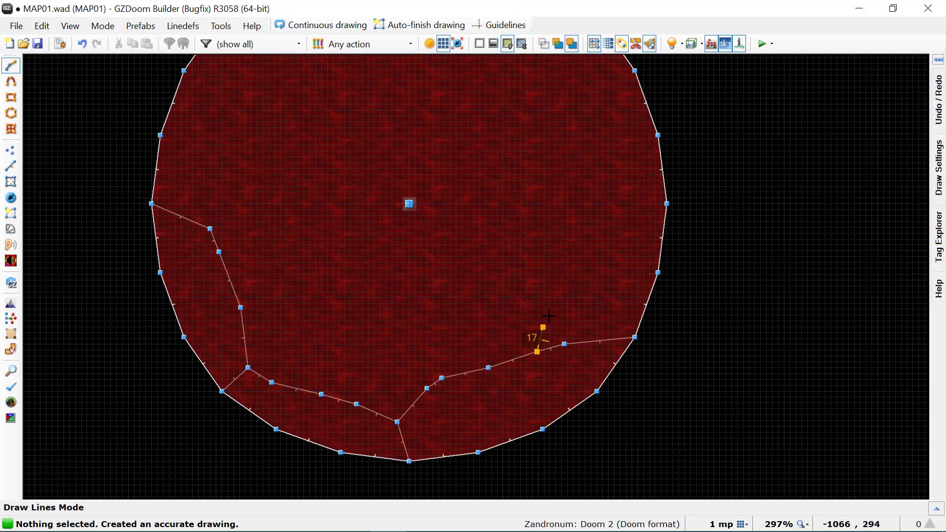
click(659, 206)
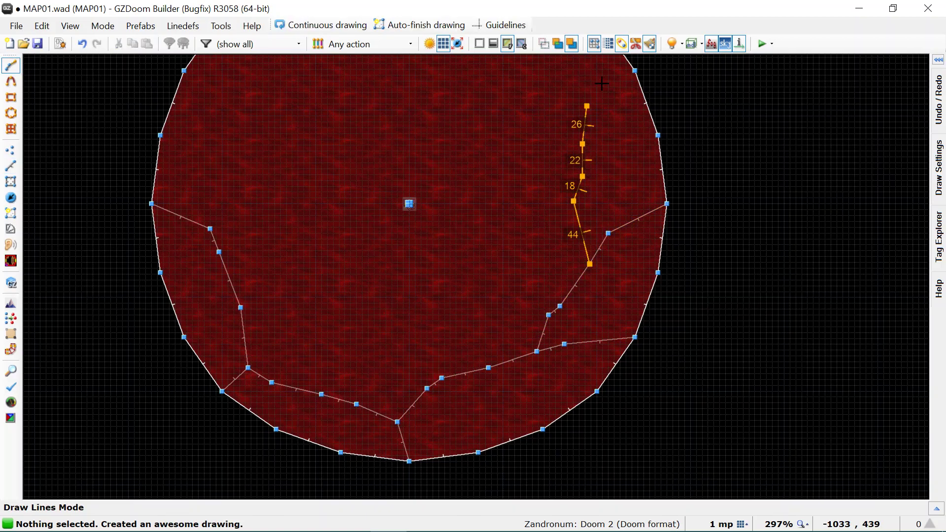
click(631, 73)
- Draw jagged lines from the right-hand outline up to the room's upper edge and across to the upper-left perimeter vertex
scroll(594, 104, down, 3)
scroll(582, 117, up, 4)
key(ctrl+d)
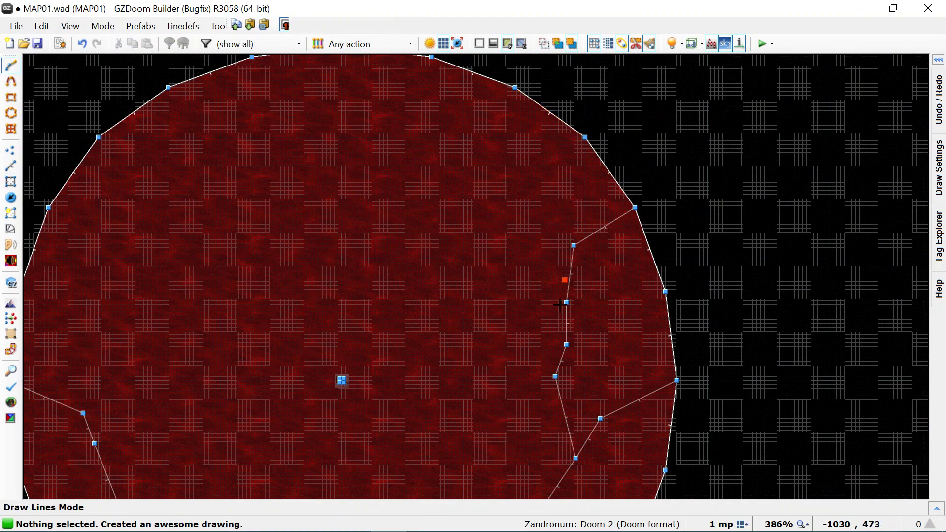
click(433, 67)
key(d)
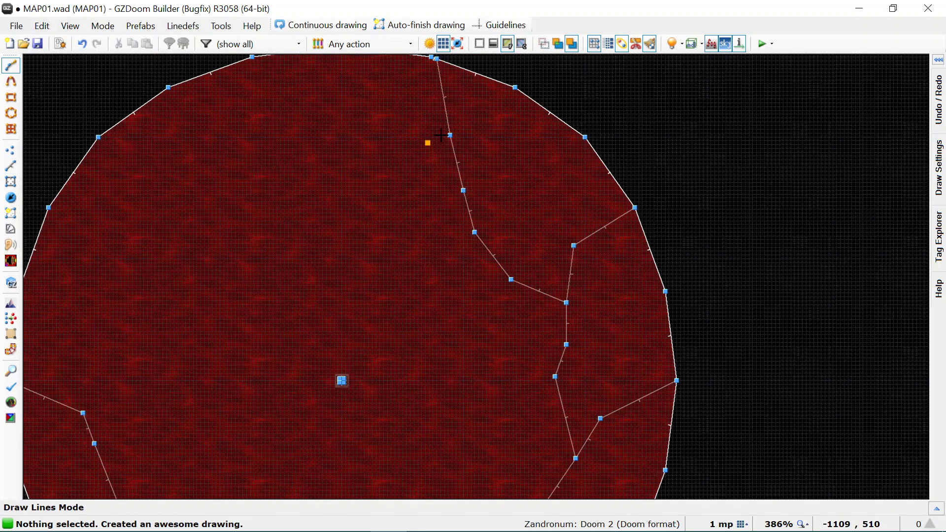
click(169, 88)
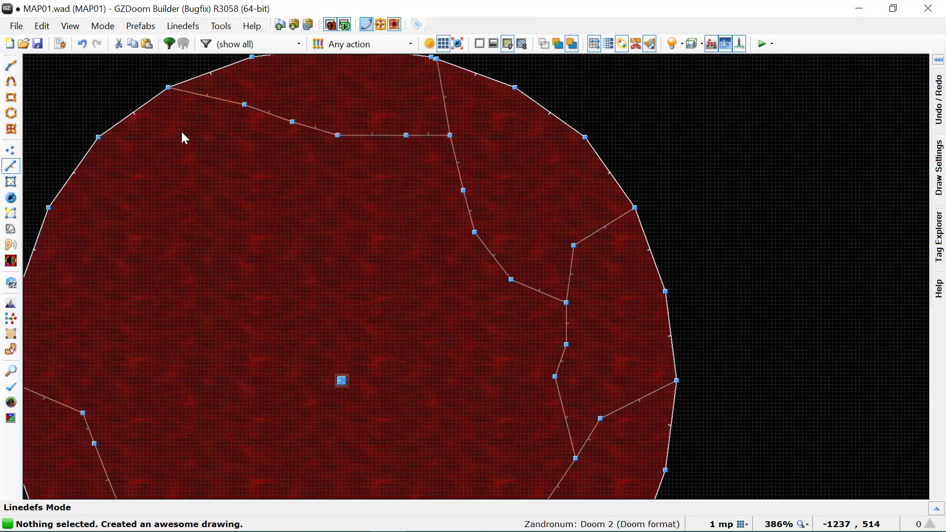
- Draw a jagged line to the next upper-left perimeter vertex, then one down to the first line on the left, closing the ring of ledges
key(d)
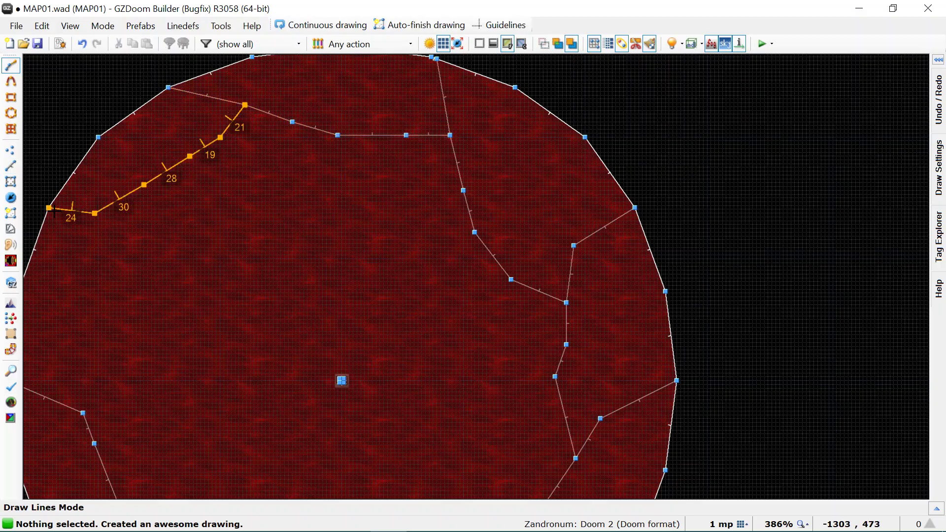
click(49, 208)
key(d)
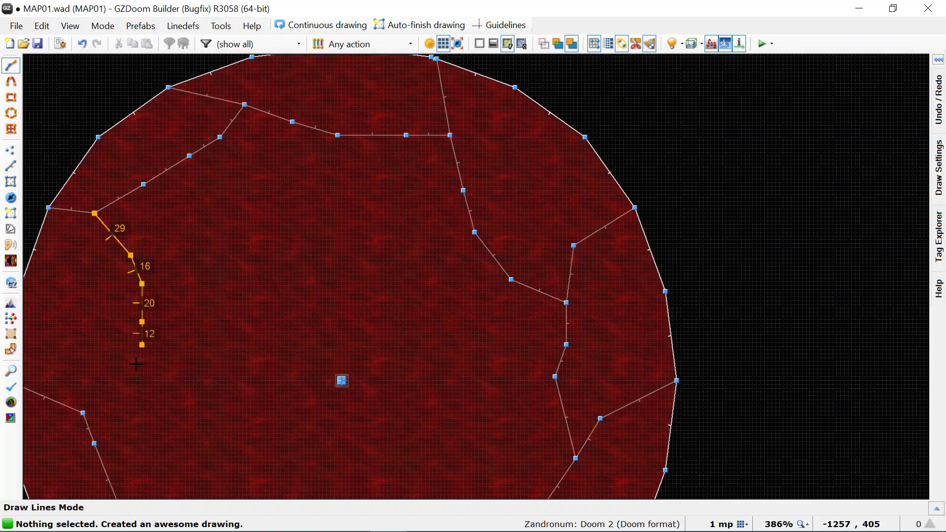
click(84, 414)
scroll(210, 348, down, 4)
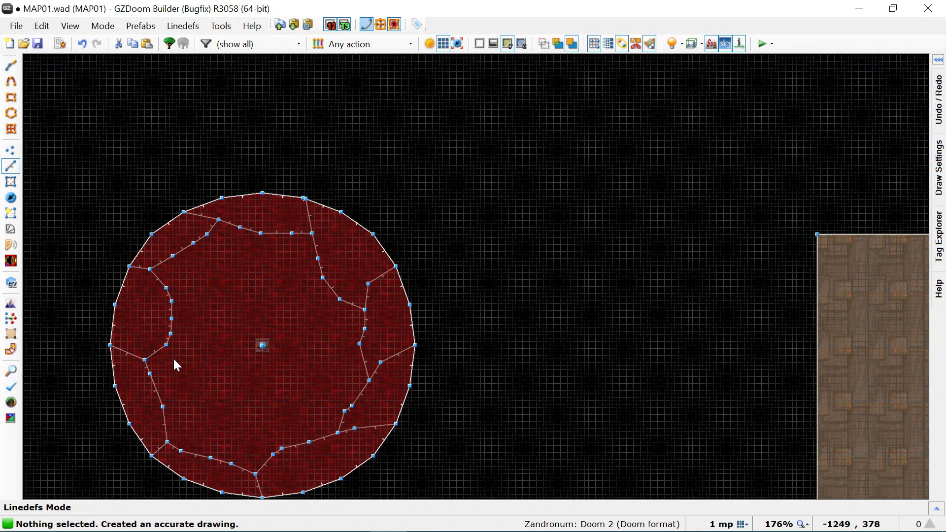
- Smooth the left jagged outline by moving its lowest bend toward the lower-left junction and its middle vertex slightly toward the room's centre
scroll(173, 362, up, 4)
key(v)
scroll(164, 338, up, 3)
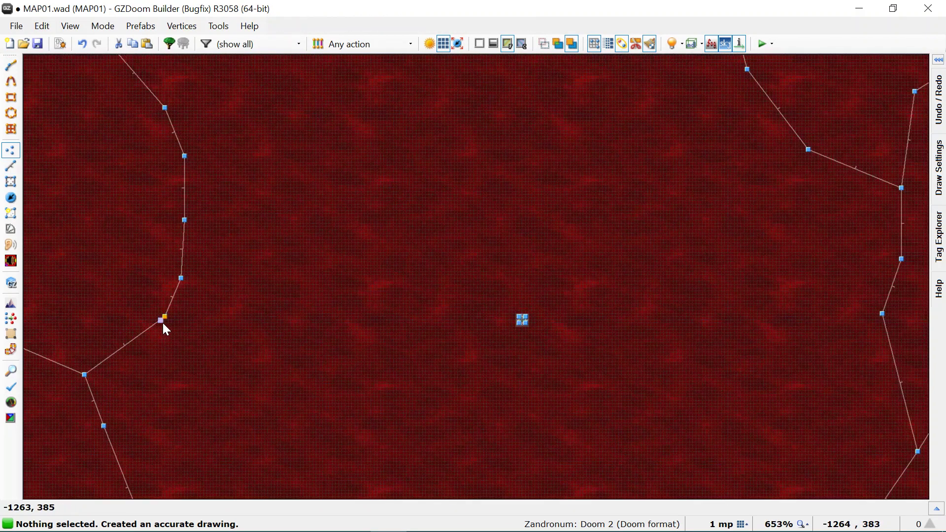
drag(163, 324, 139, 343)
click(193, 222)
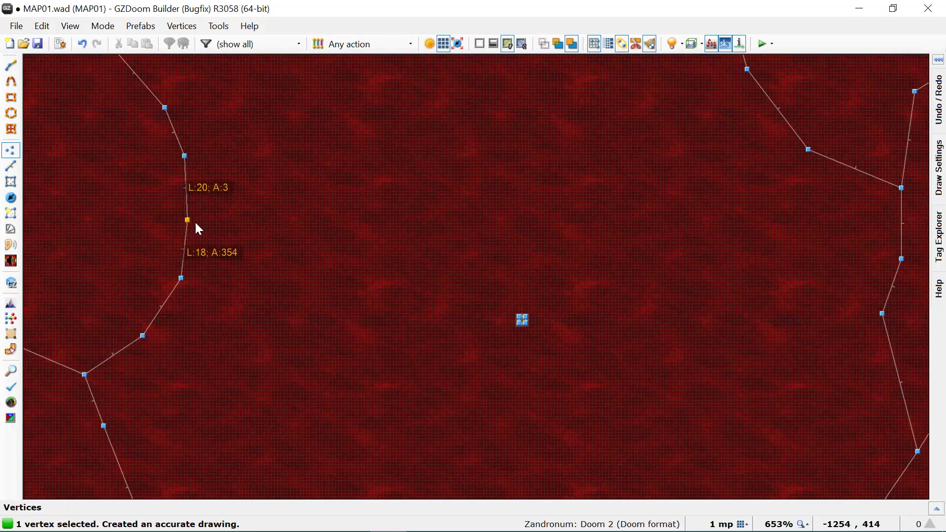
- Raise the floor of one outer ledge to a height of 88 in the 3D view
key(q)
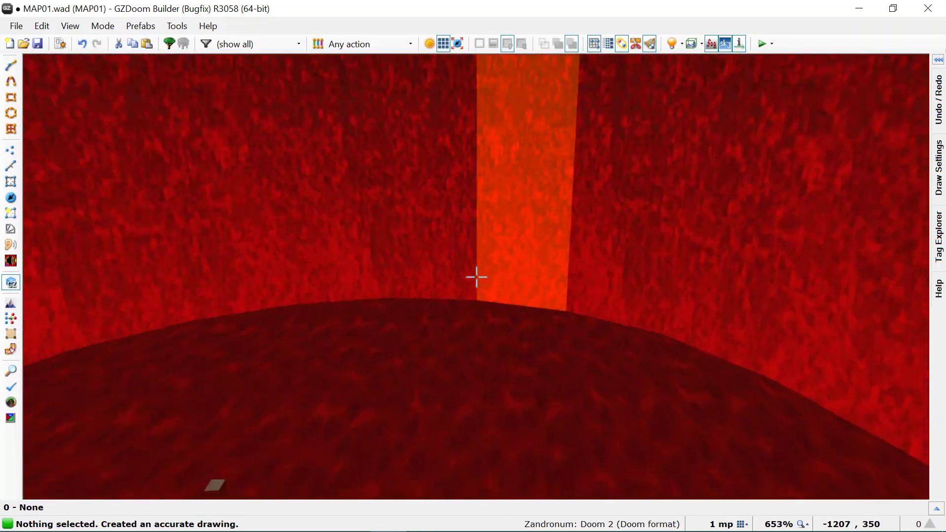
key(s)
key(w)
key(w)
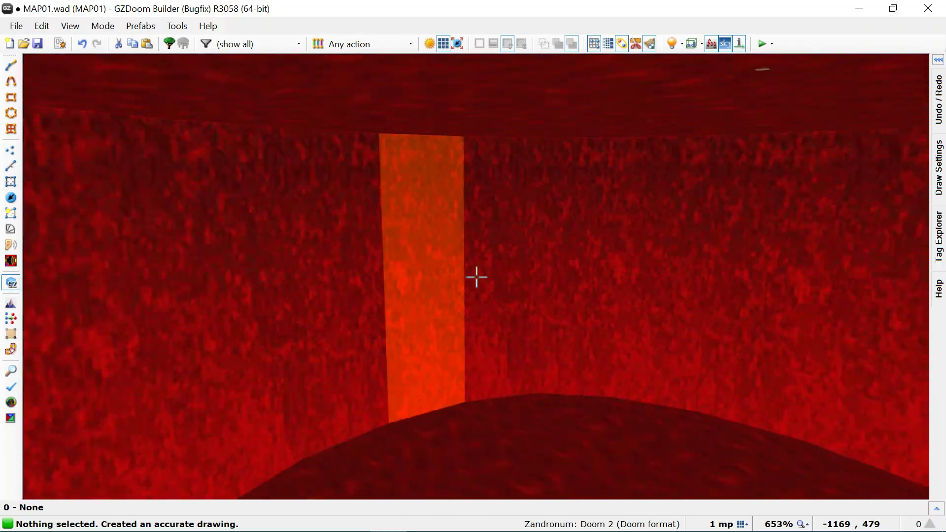
key(w)
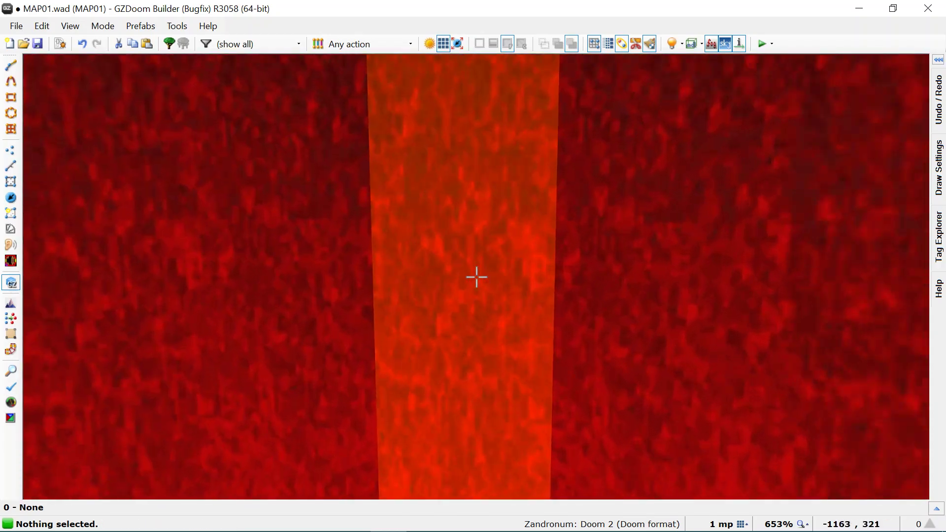
click(476, 277)
key(s)
scroll(477, 277, up, 5)
key(w)
scroll(477, 278, up, 6)
key(s)
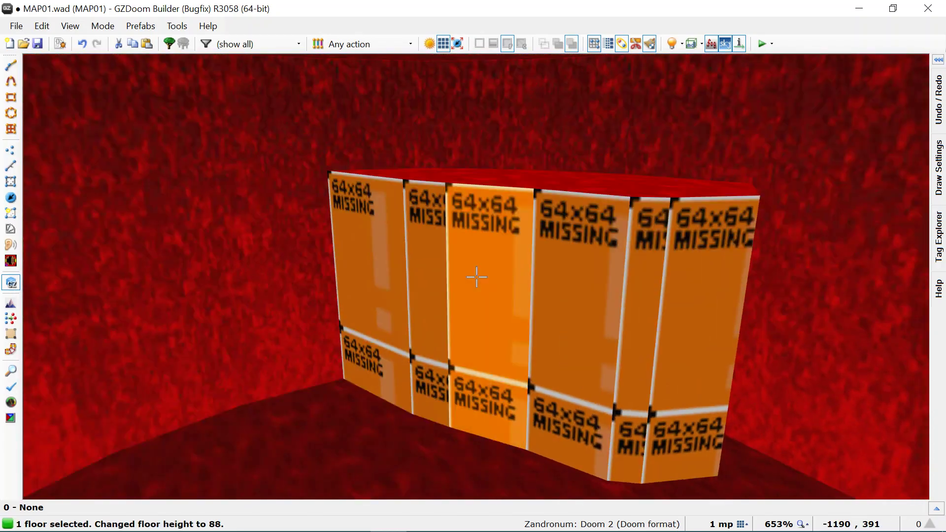
- Raise further ledge floors around the round room, setting floor heights of 96 and 120
key(w)
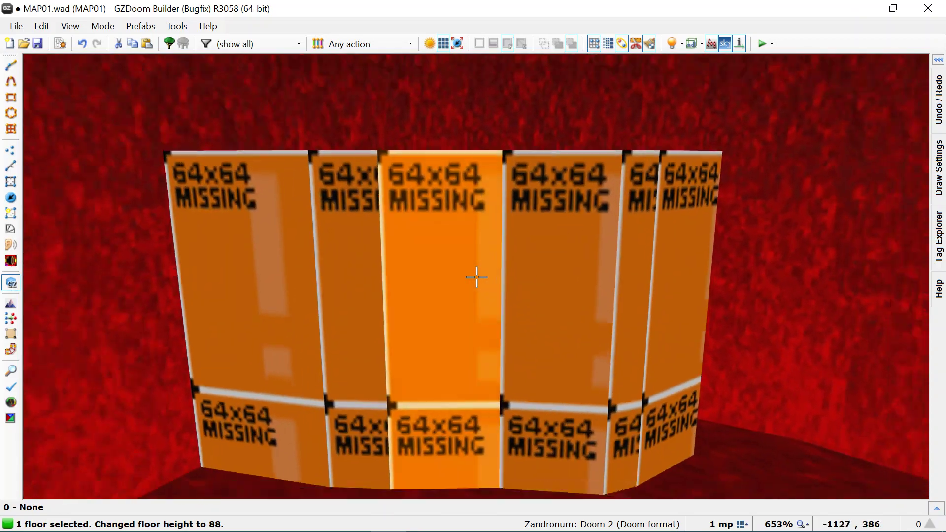
key(s)
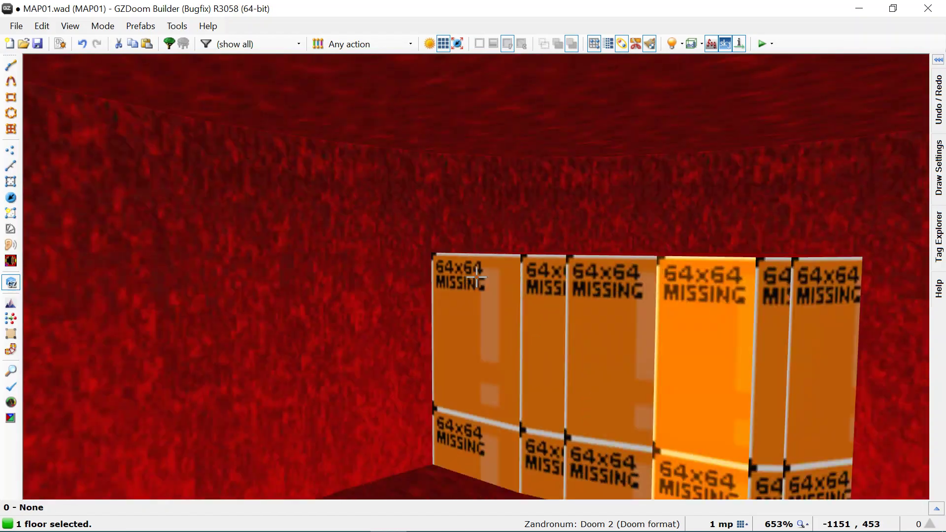
key(w)
key(s)
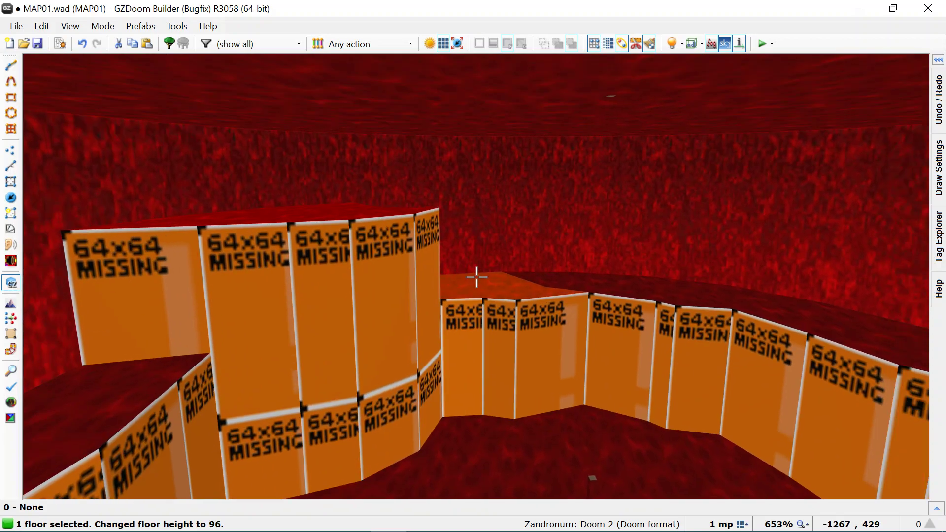
scroll(476, 277, up, 2)
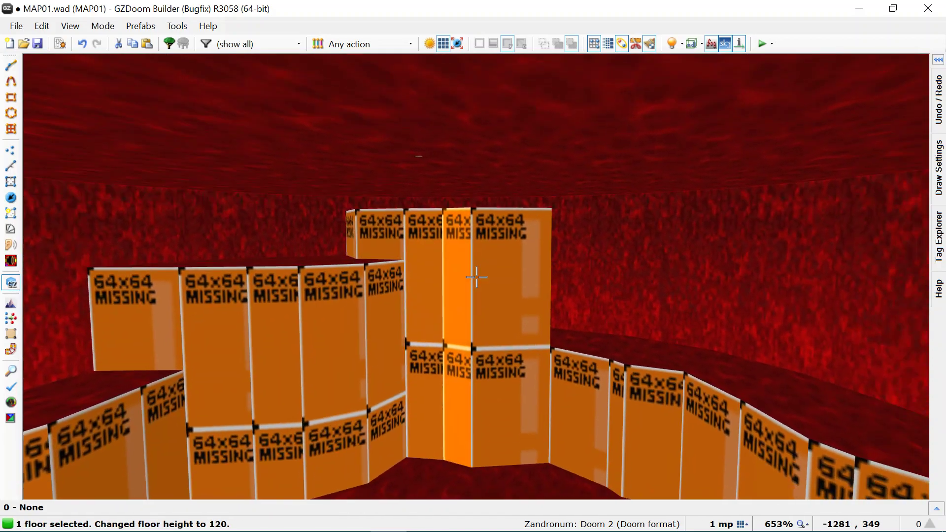
- Adjust the floors of the following ledges to heights of 96 and 72
key(c)
key(e)
click(477, 277)
scroll(477, 277, up, 5)
key(d)
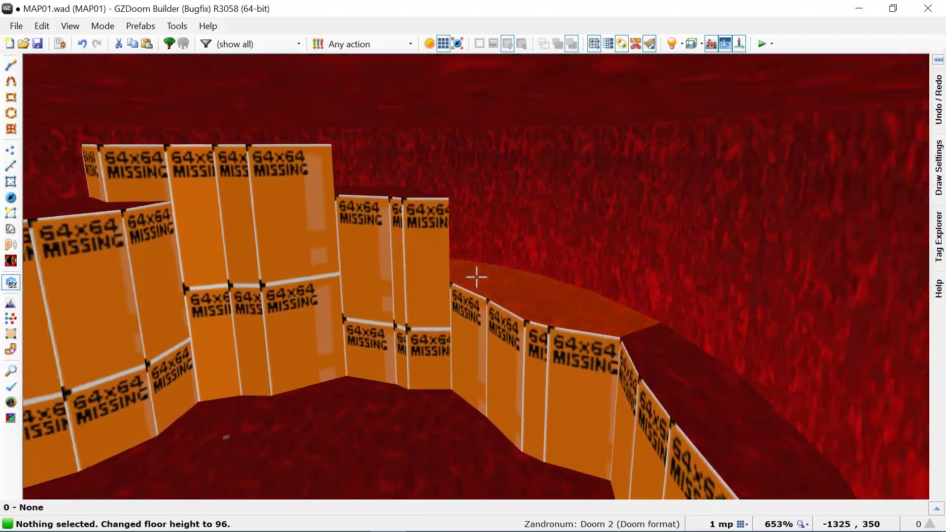
scroll(477, 277, down, 3)
- Select five of the ledge floors and lower them together to a reported floor height of 32
click(477, 277)
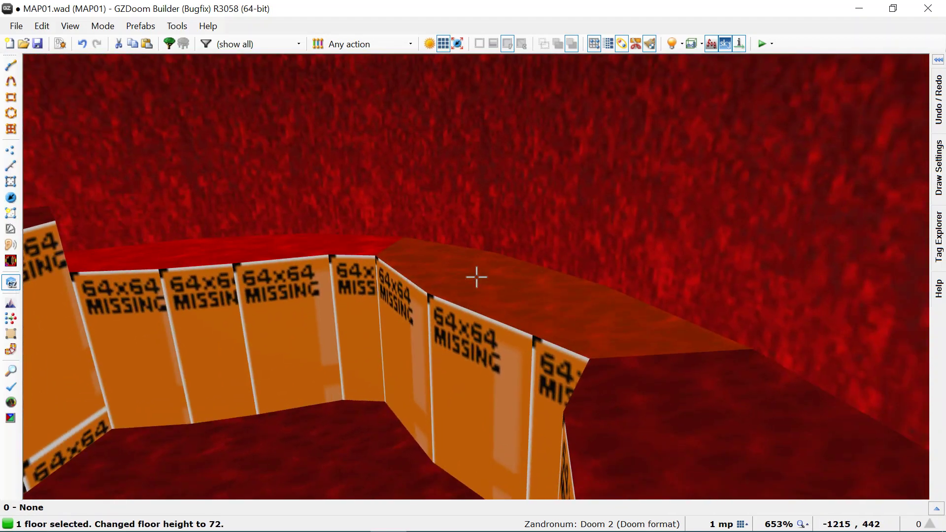
click(477, 277)
click(477, 278)
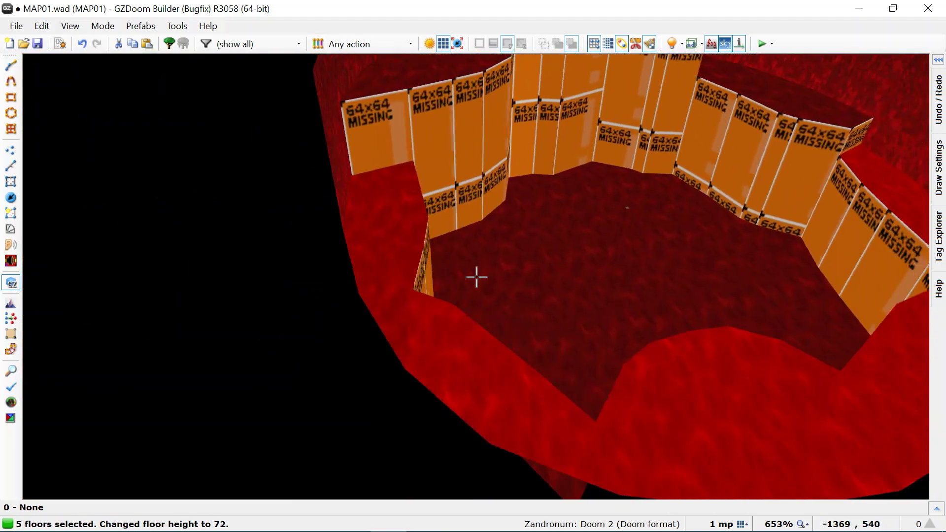
scroll(477, 278, down, 3)
scroll(476, 277, down, 2)
key(Escape)
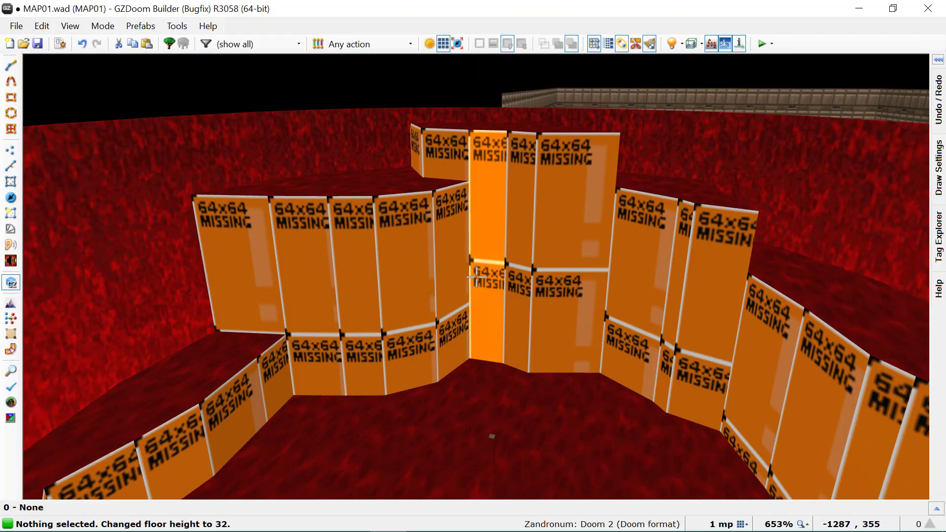
click(477, 277)
click(476, 278)
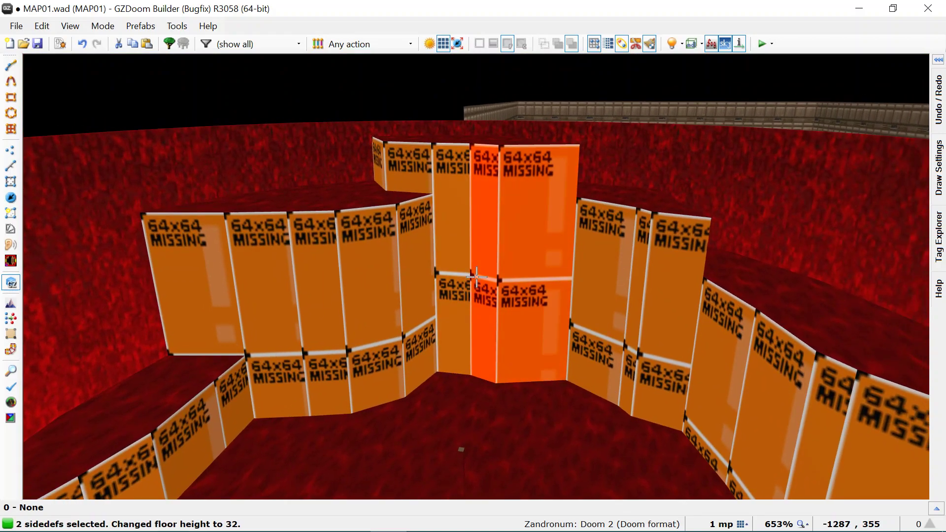
key(Escape)
key(Escape)
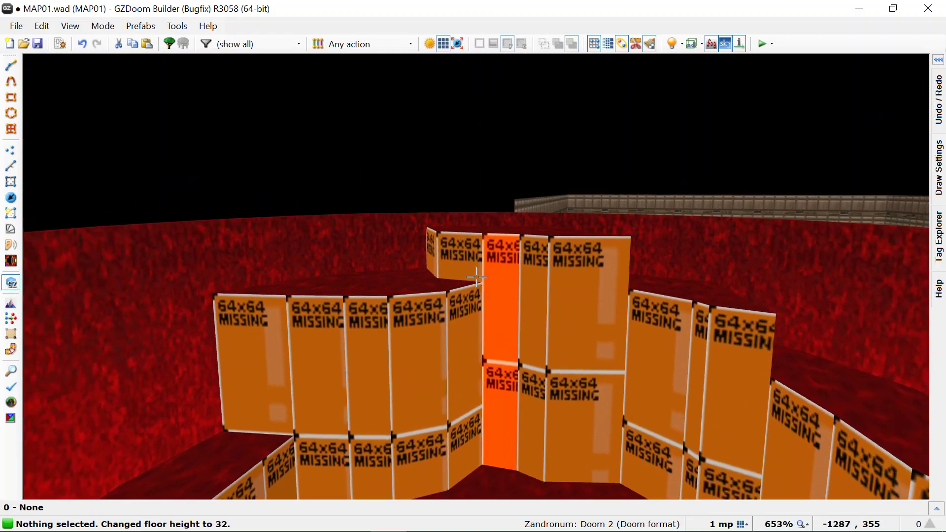
- Select the five untextured wall faces of the tallest ledge in the round room
click(477, 278)
click(477, 278)
click(477, 278)
click(476, 278)
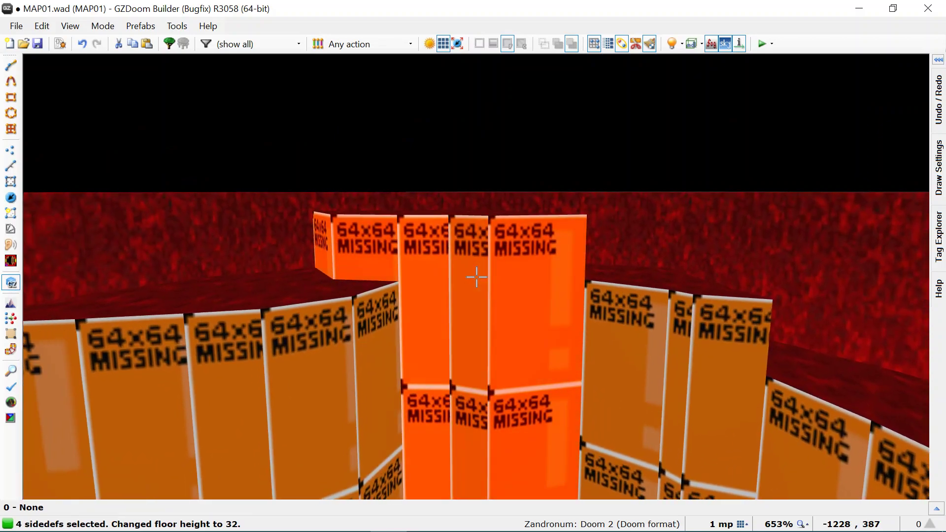
- Try ROCKRED1 from the Rock texture set as the back-side lower texture of the five selected walls
right_click(476, 277)
click(684, 205)
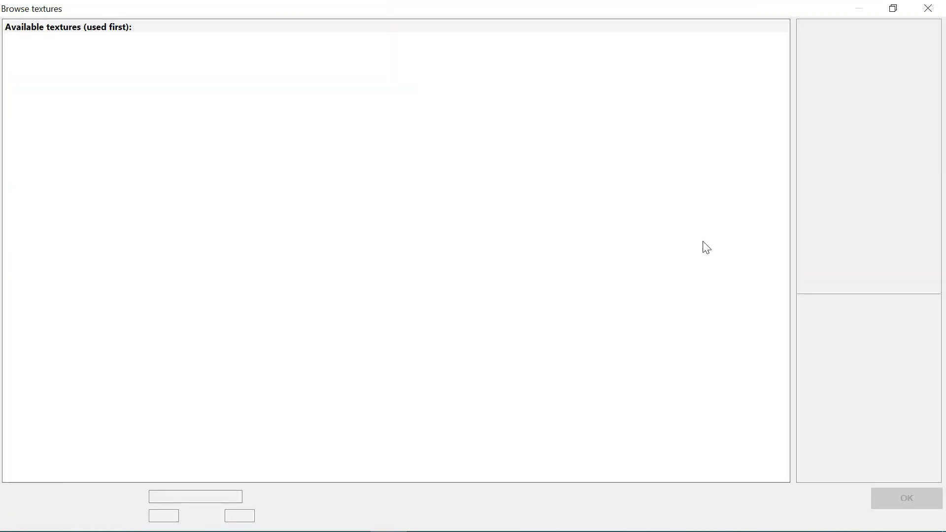
click(832, 145)
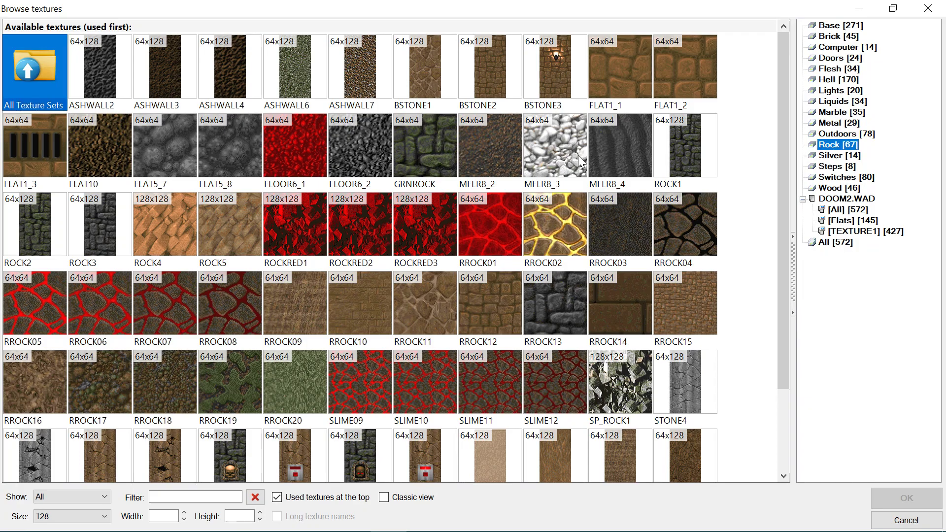
double_click(306, 223)
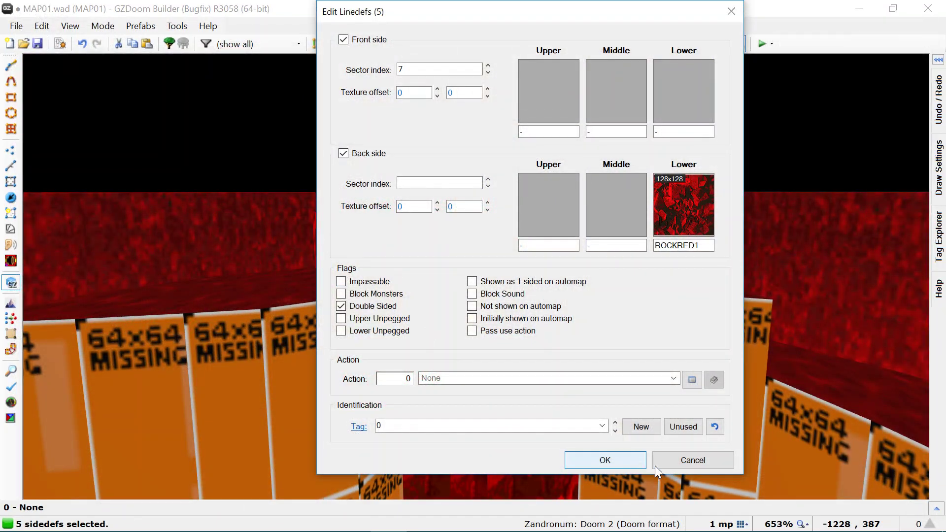
click(605, 460)
key(ctrl+z)
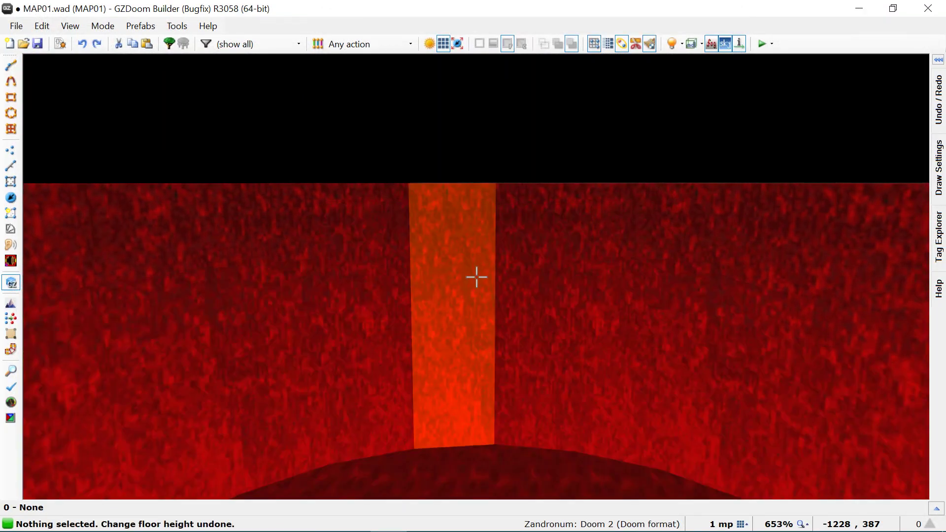
key(ctrl+y)
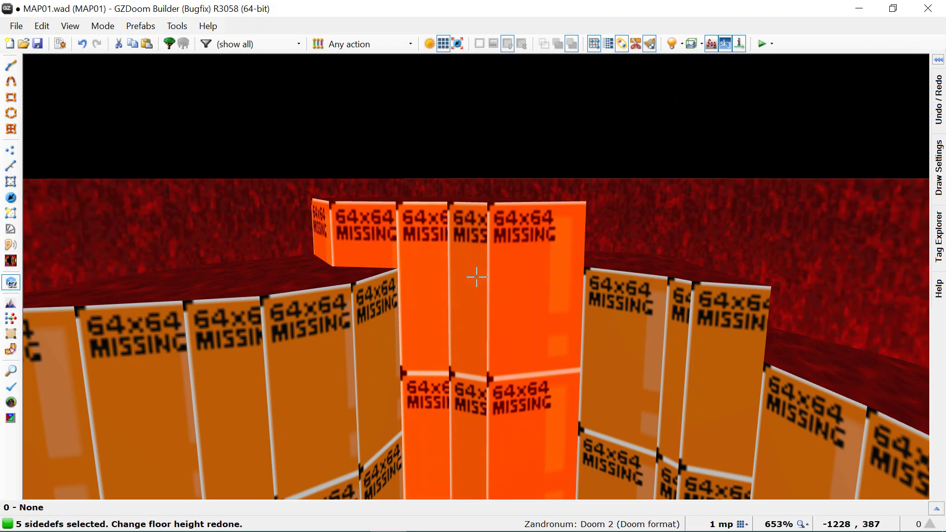
- Set the back-side lower texture of the five selected ledge walls to ROCKRED2
right_click(476, 277)
text(REDWALL)
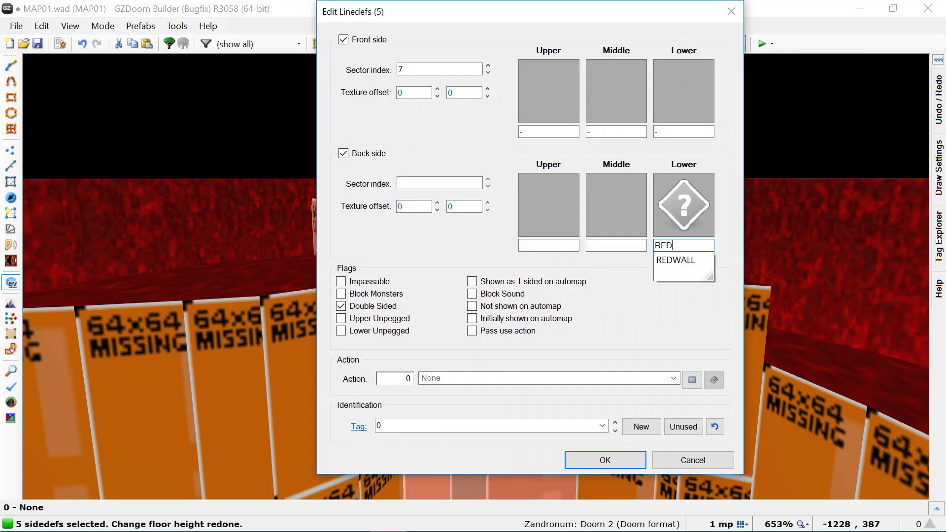
key(BackSpace)
key(BackSpace)
key(BackSpace)
key(BackSpace)
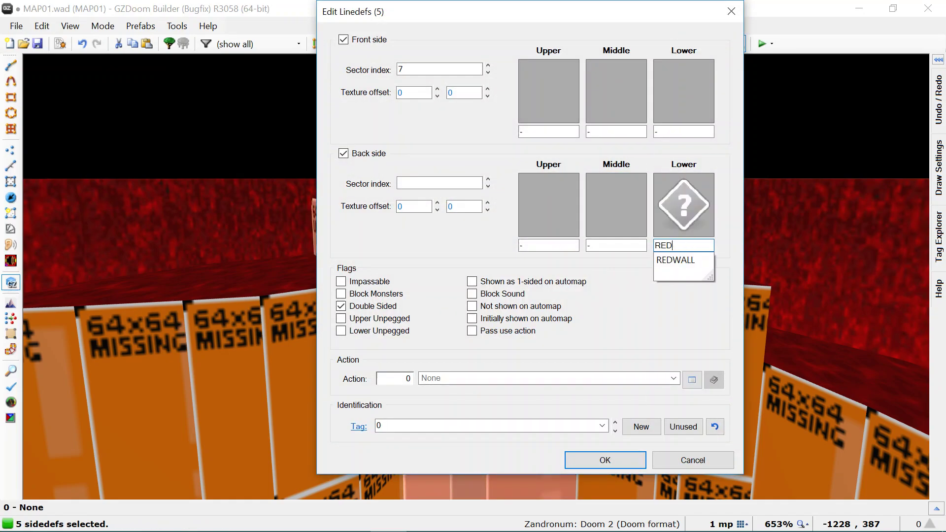
key(BackSpace)
text(OC)
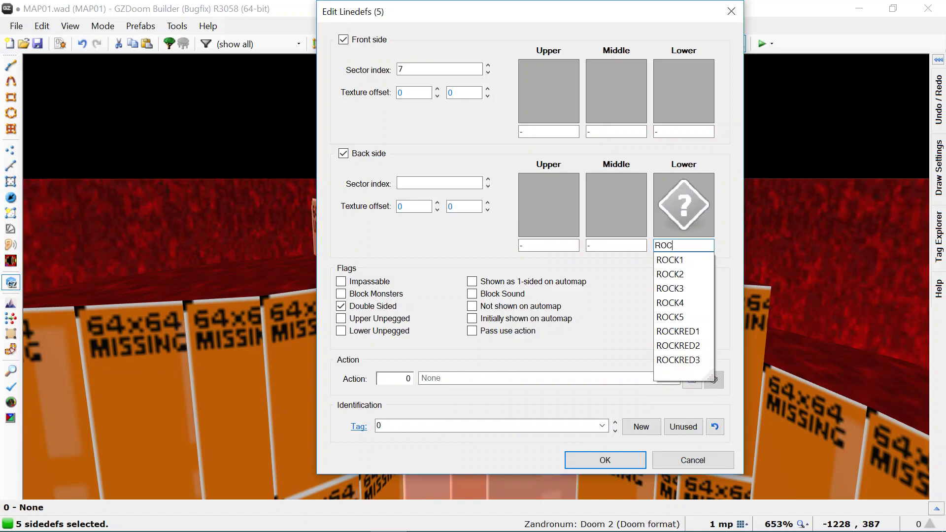
key(Down)
key(Down)
key(Down)
key(Down)
key(Down)
key(Down)
key(Down)
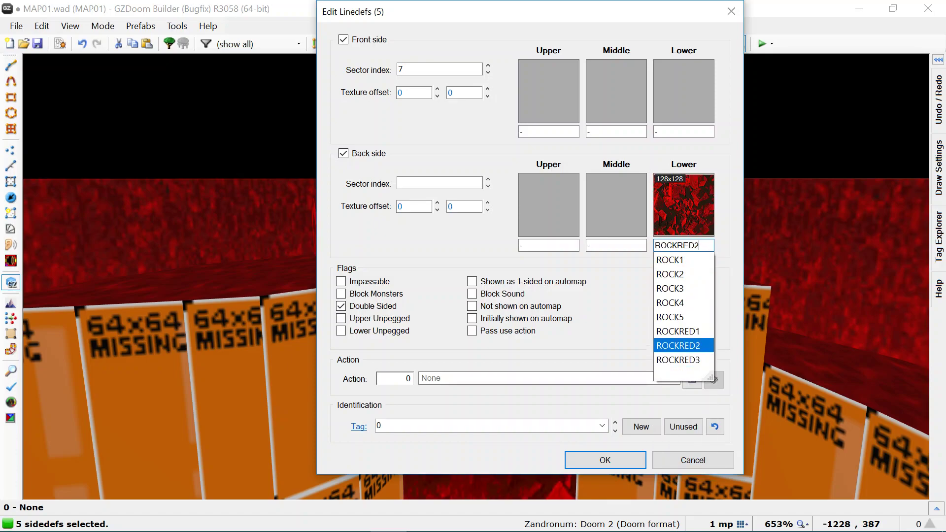
key(Return)
- Clear the selection, auto-align the tallest ledge's wall textures horizontally and copy the ROCKRED2 texture
key(c)
key(a)
key(ctrl+c)
- Paste ROCKRED2 onto the untextured walls of the ledges on both sides of the tallest one and auto-align them horizontally
ctrl+click(477, 277)
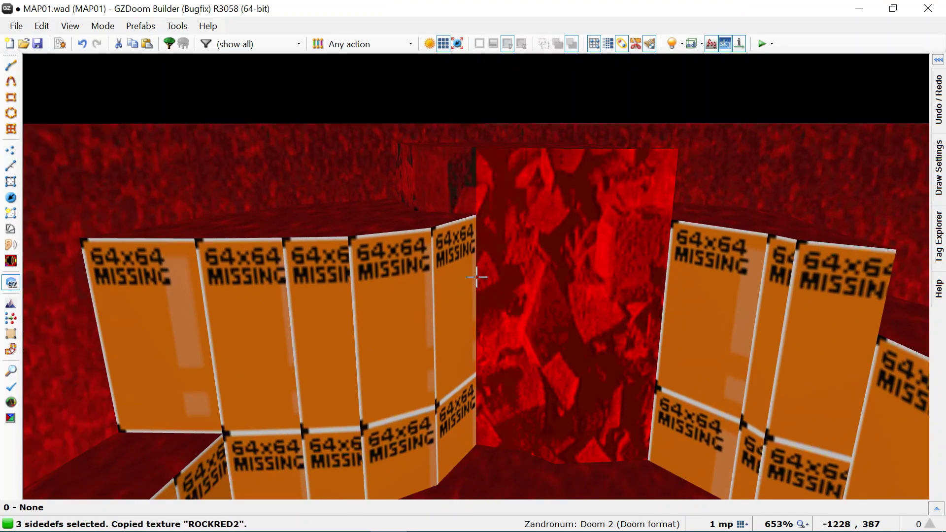
ctrl+click(477, 277)
ctrl+click(477, 277)
key(ctrl+v)
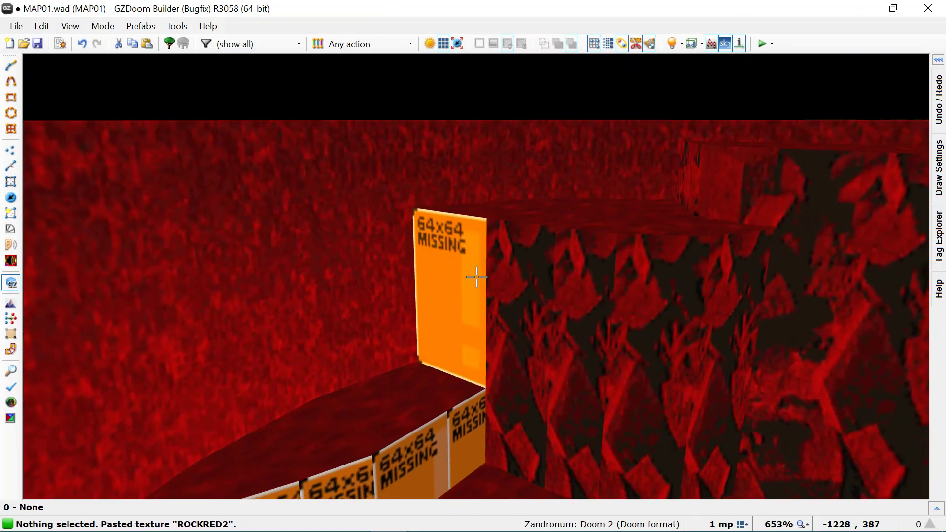
key(a)
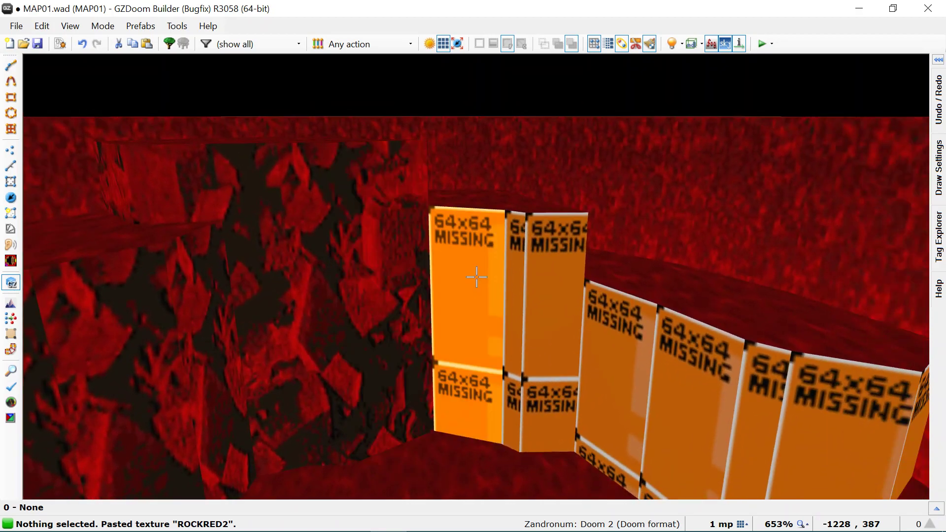
key(ctrl+v)
key(ctrl+v)
key(ctrl+v)
key(a)
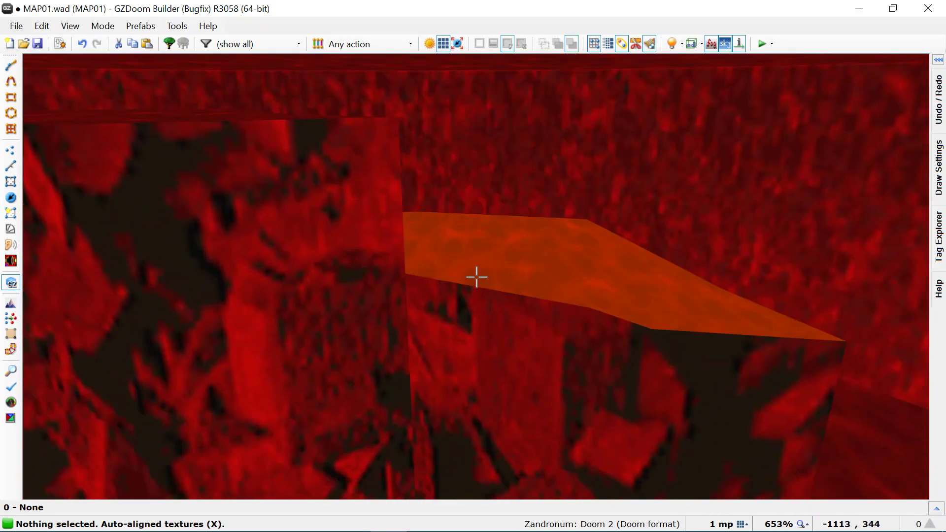
- Select the three ledge floors above the red rock walls and set their floor texture to FLOOR6_1
click(477, 278)
click(477, 277)
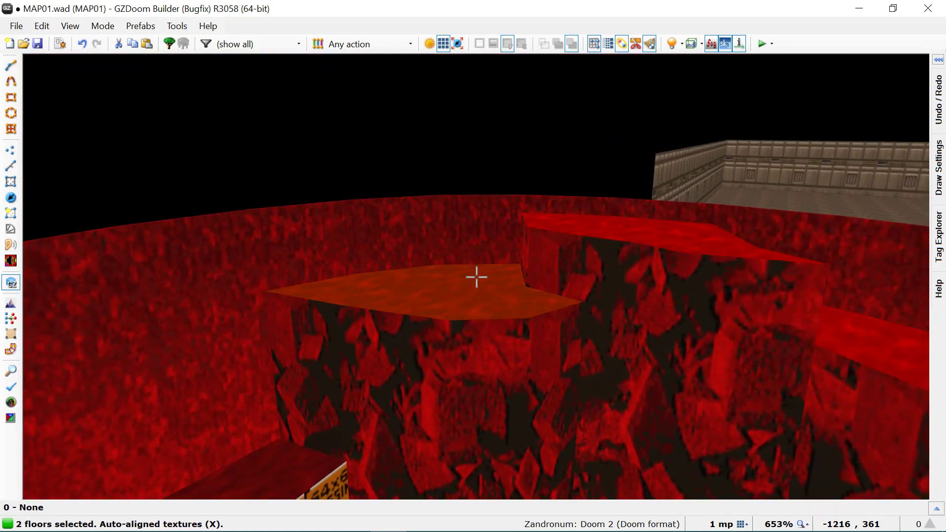
click(476, 277)
right_click(477, 277)
click(527, 237)
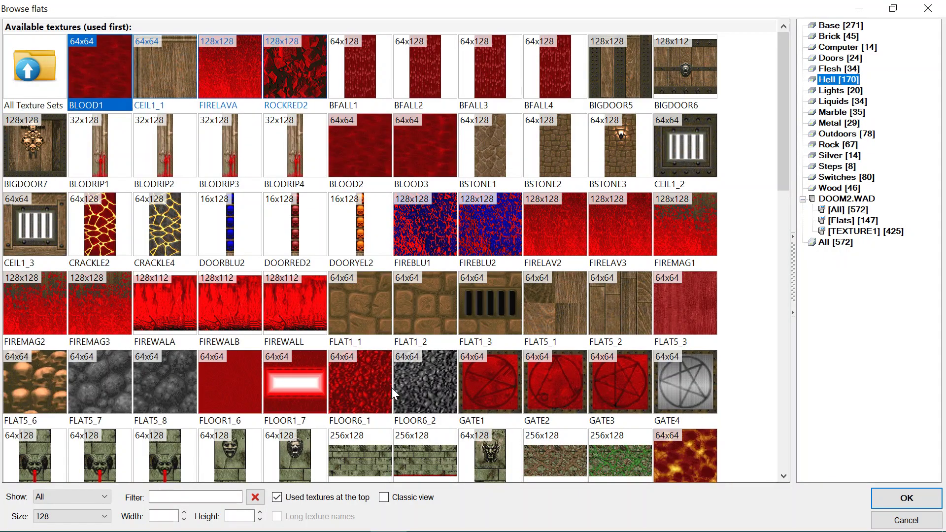
click(364, 379)
double_click(365, 381)
click(508, 400)
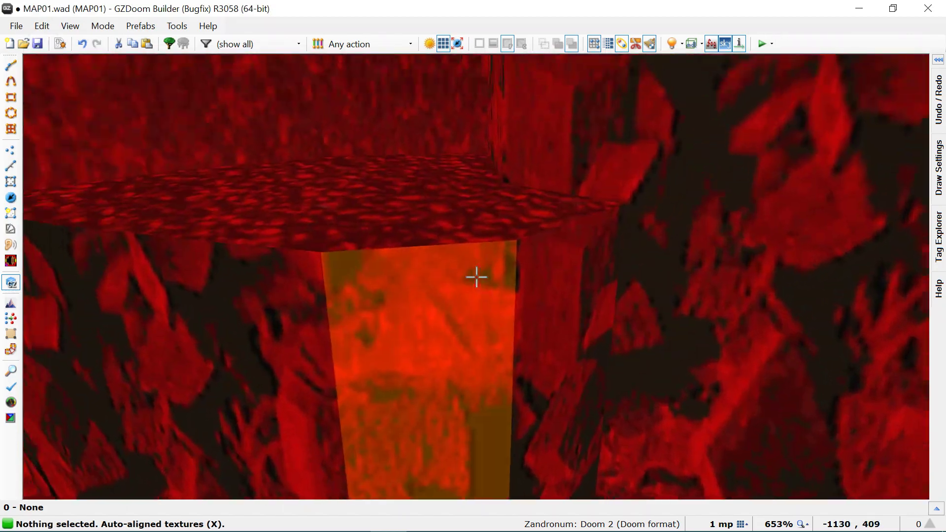
- Select the four untextured walls of the ledge beside the red rock and set their back-side lower texture to SP_ROCK1
key(d)
key(e)
key(d)
key(e)
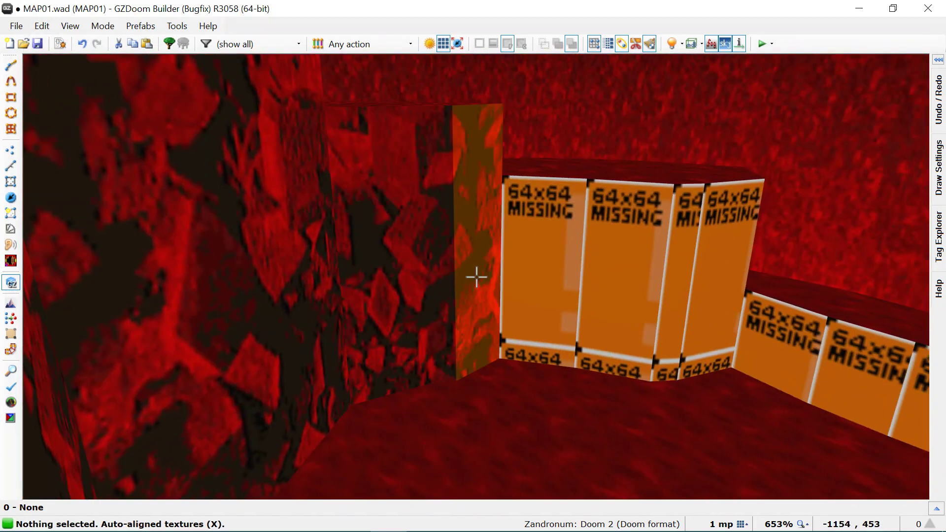
key(e)
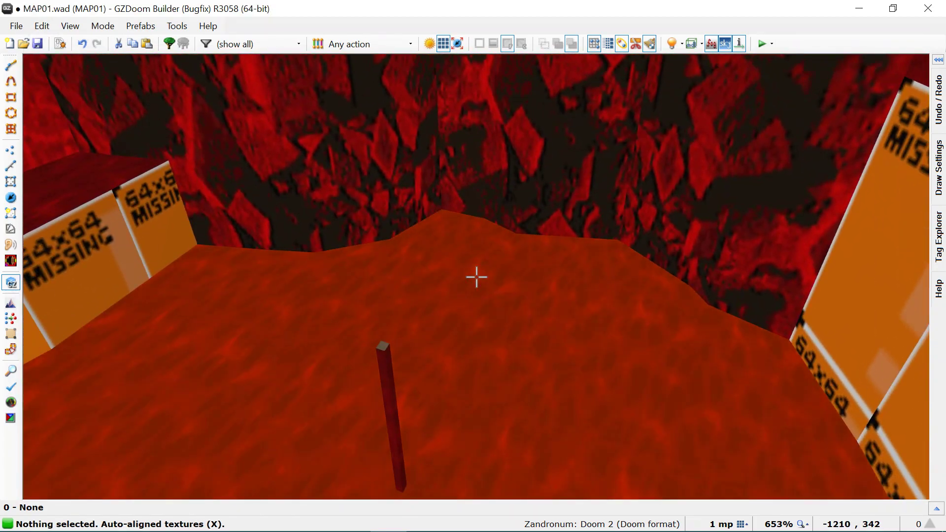
key(w)
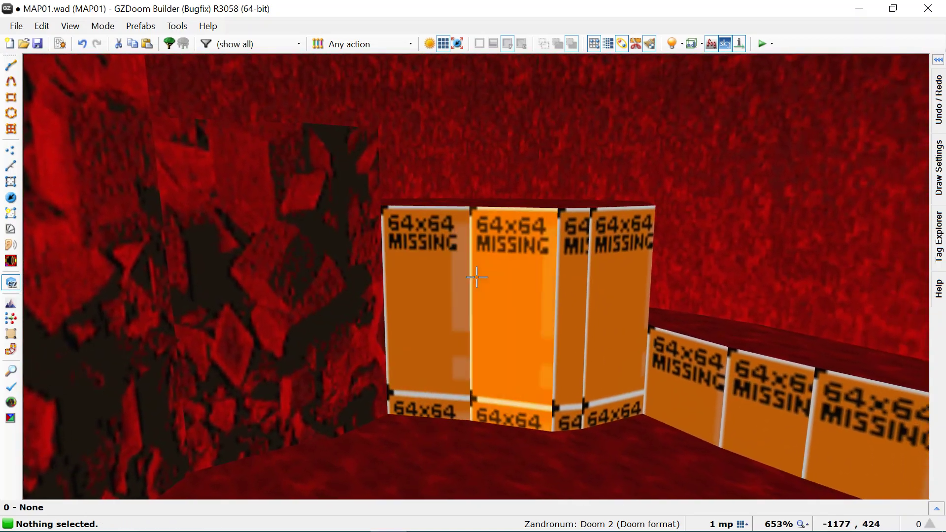
shift+click(476, 278)
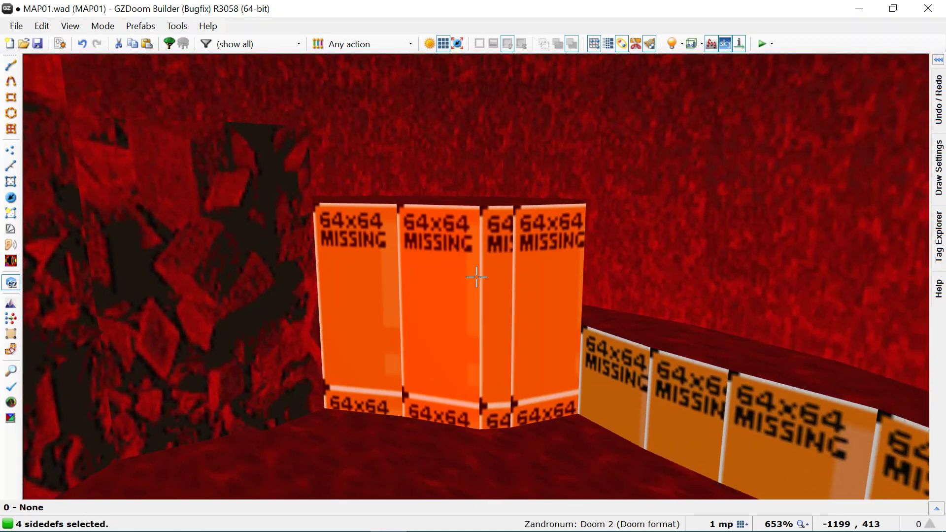
key(s)
right_click(477, 278)
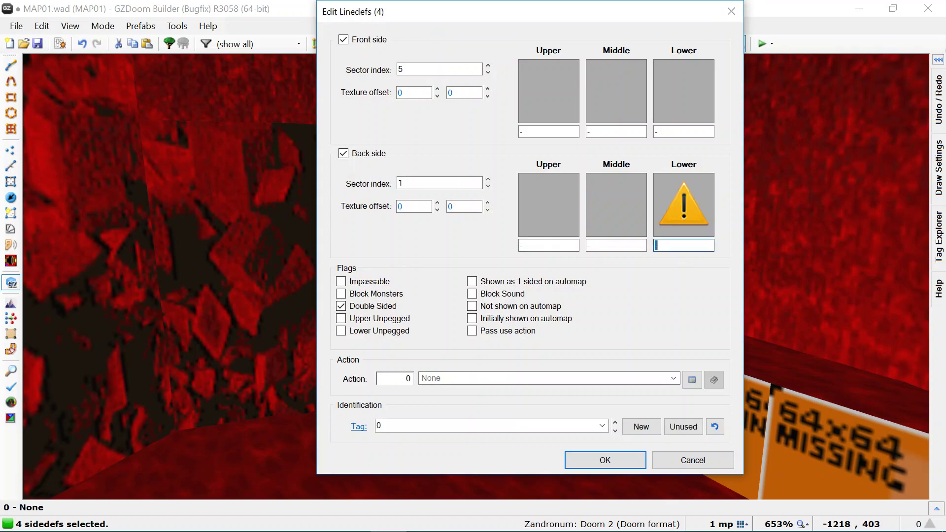
text(SP)
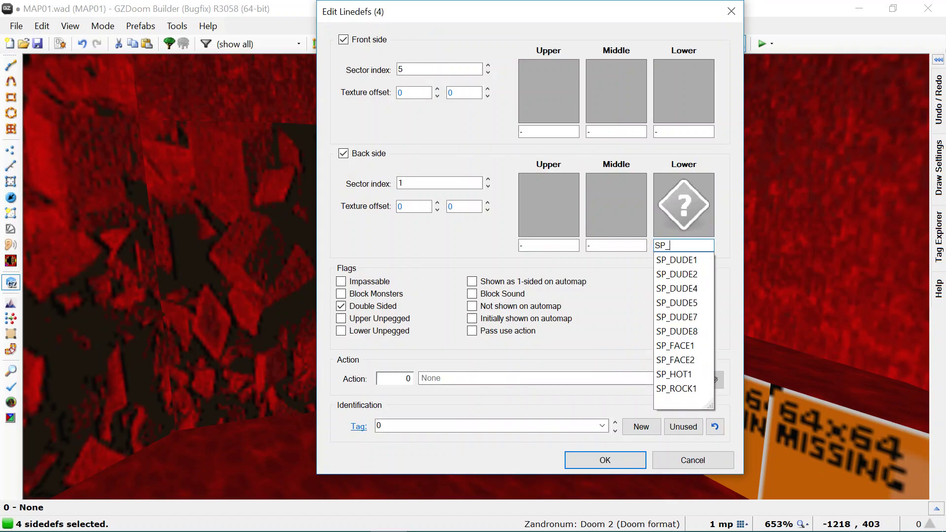
text(_ROCK1)
key(Return)
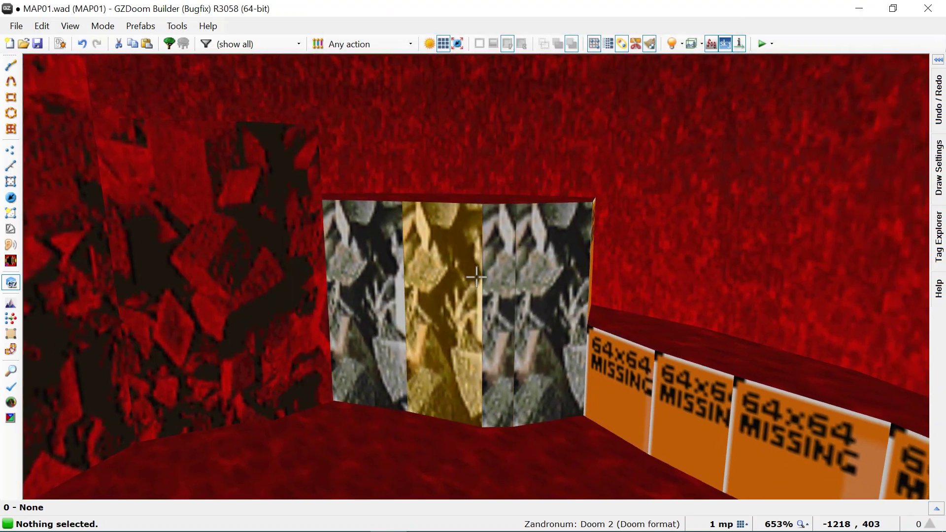
- Auto-align the SP_ROCK1 walls horizontally and copy that texture onto the adjoining lower ledge walls
key(a)
key(ctrl+c)
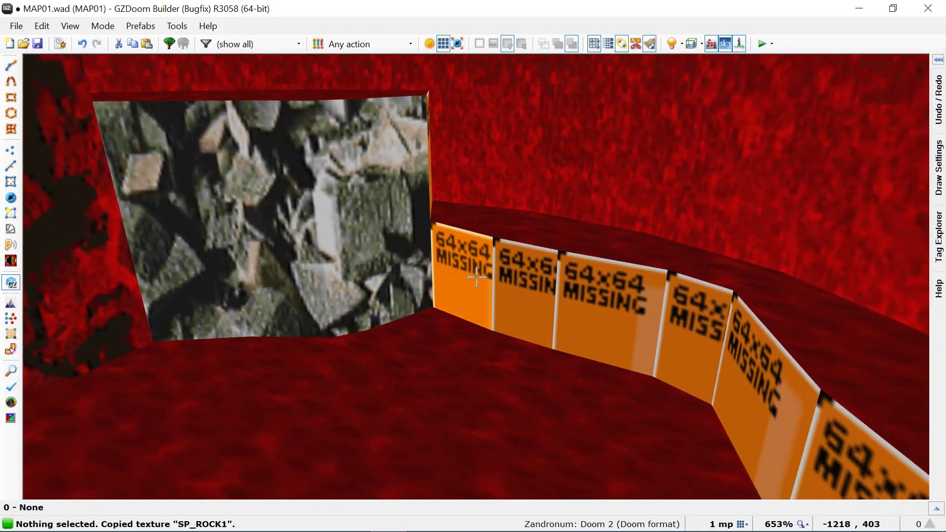
shift+click(477, 278)
key(ctrl+v)
key(Escape)
key(a)
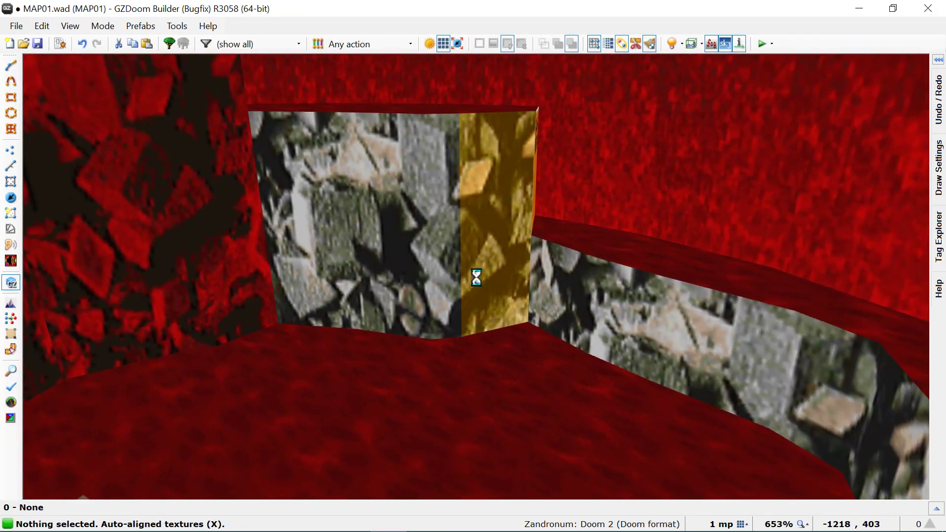
- Paste SP_ROCK1 onto the remaining untextured low ledge walls and auto-align them horizontally
key(shift+a)
key(ctrl+v)
key(a)
key(d)
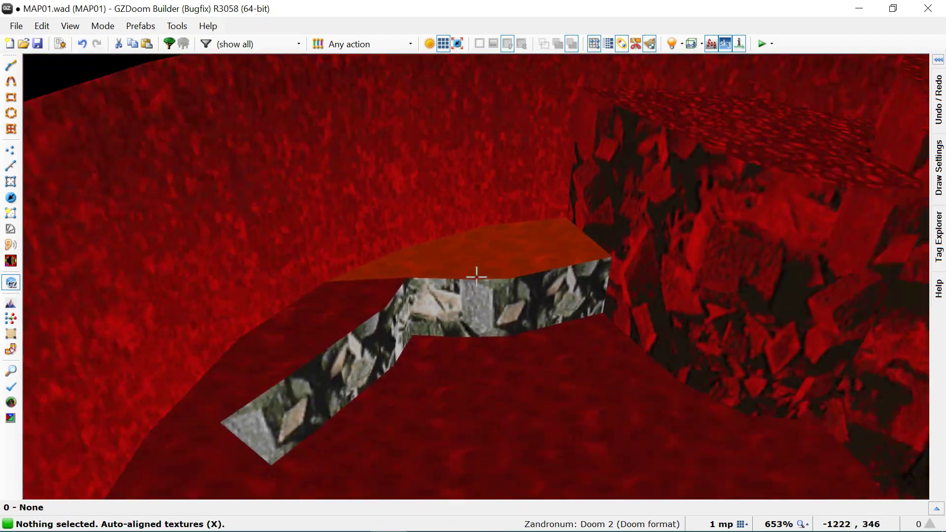
- Select the six low ledge floors above the grey rock walls and set their floor texture to FLOOR6_2
click(477, 278)
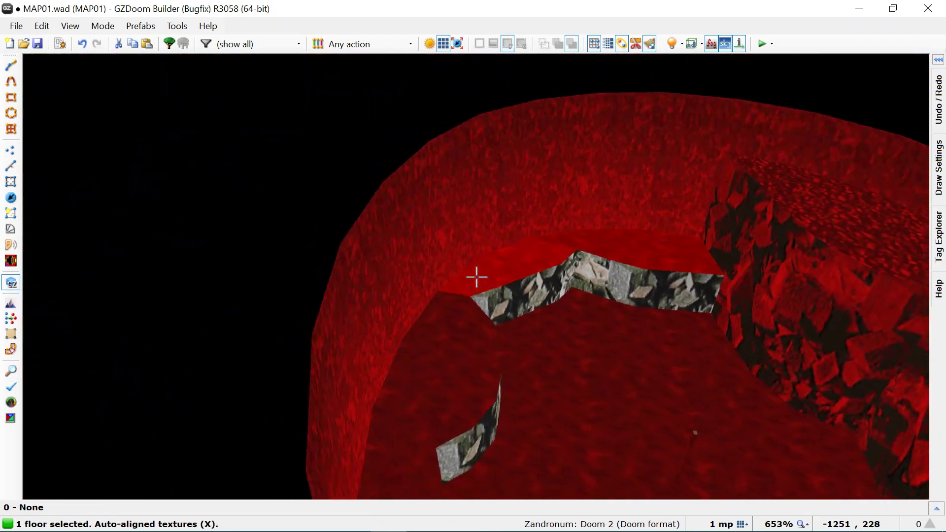
click(477, 278)
click(477, 277)
click(476, 277)
click(476, 278)
click(477, 278)
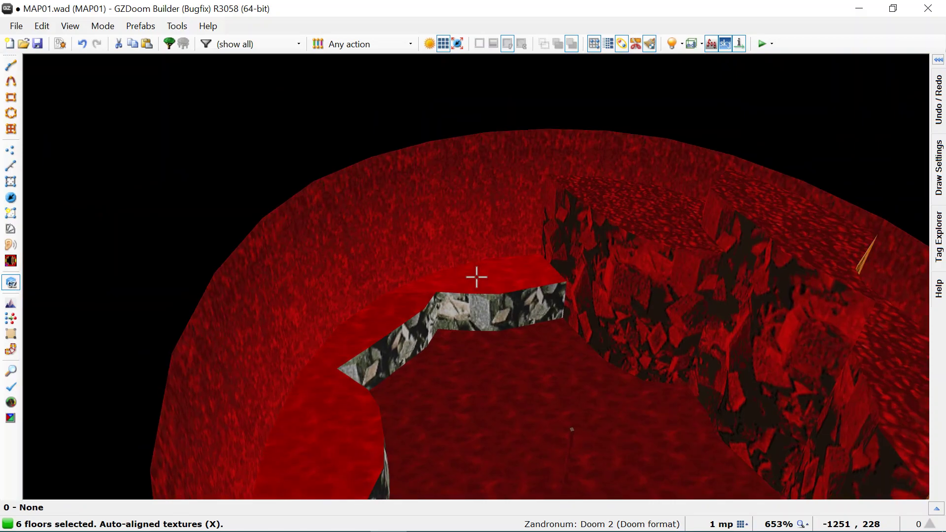
right_click(476, 278)
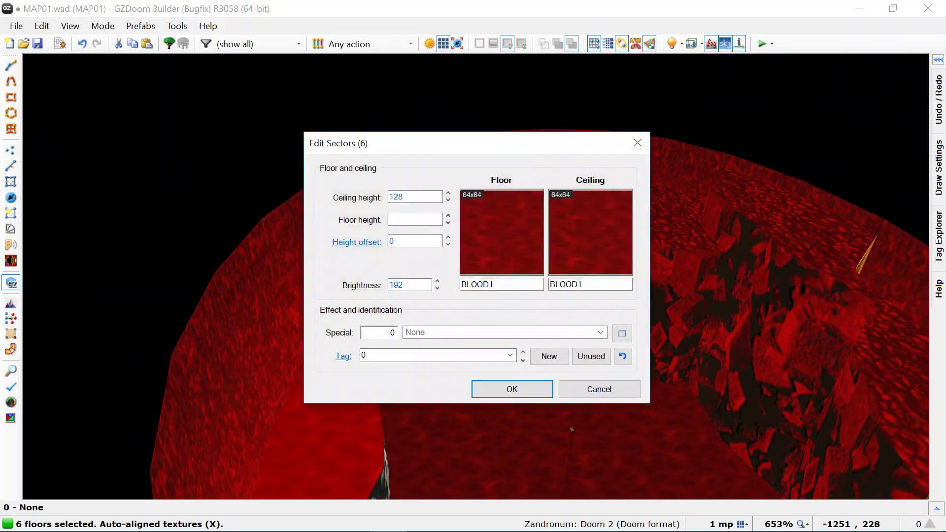
click(496, 241)
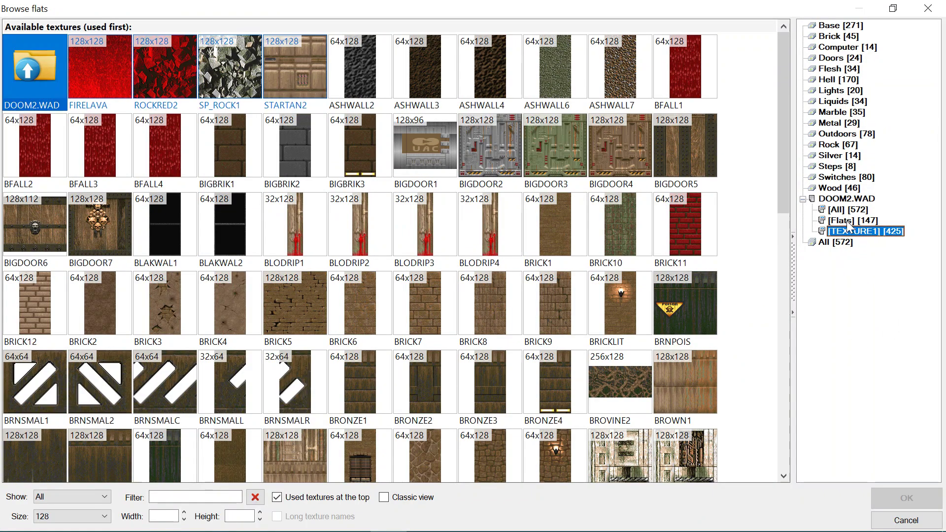
click(847, 222)
scroll(342, 237, down, 2)
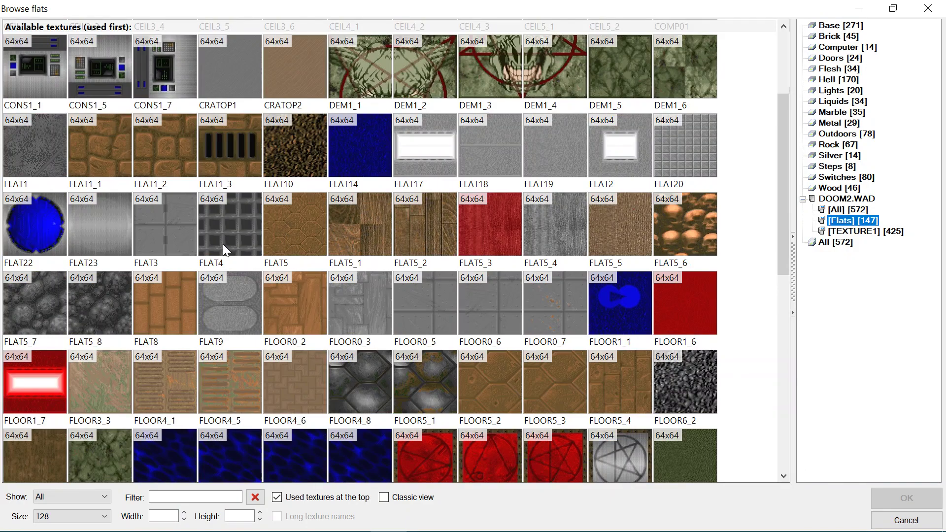
scroll(142, 307, down, 1)
double_click(688, 315)
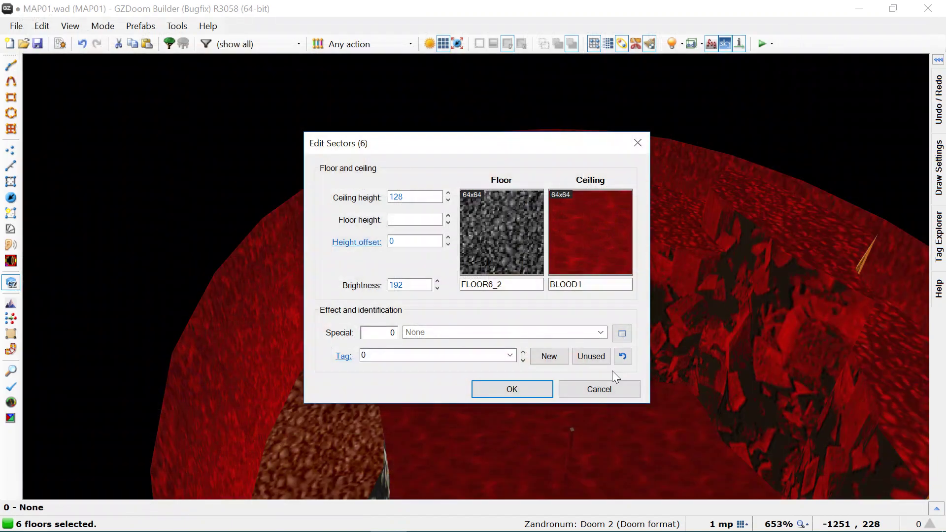
key(Return)
- Copy the ROCKRED2 texture and paste it onto the remaining untextured step walls between the red rock ledges
key(ctrl+c)
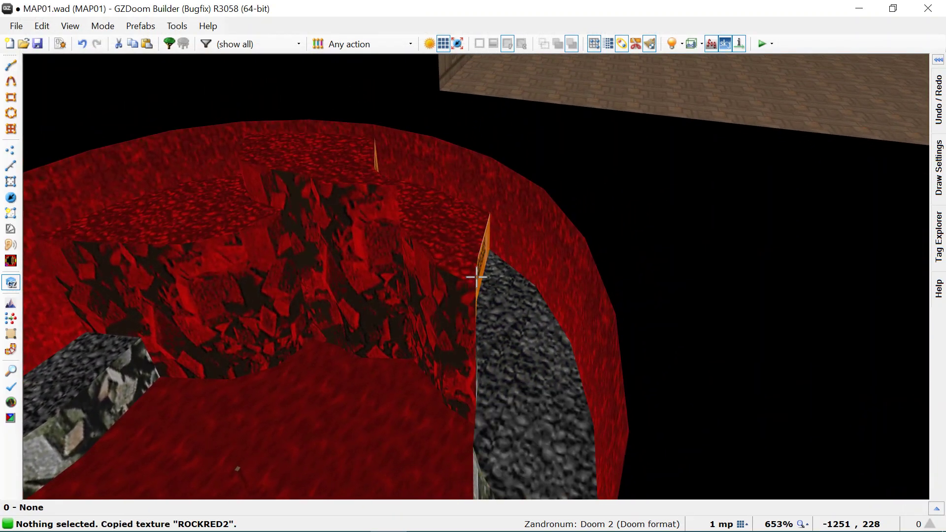
key(ctrl+v)
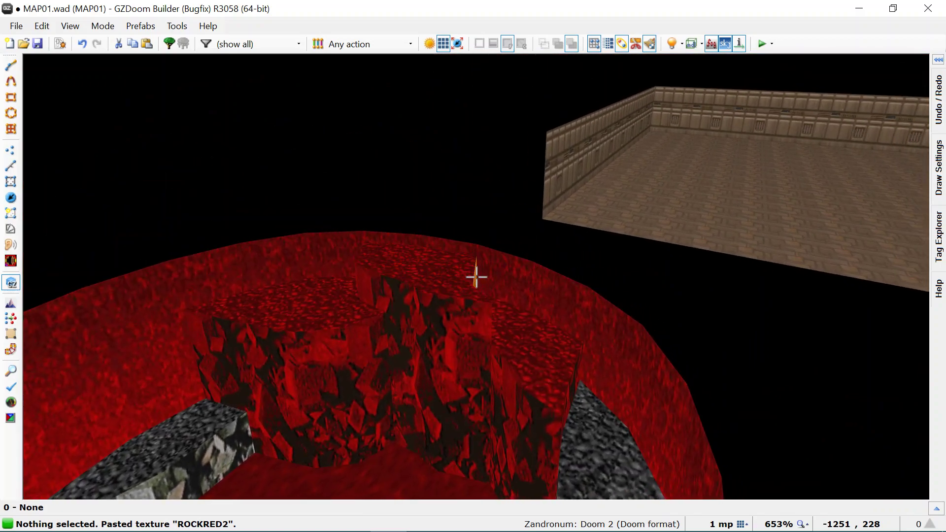
key(ctrl+v)
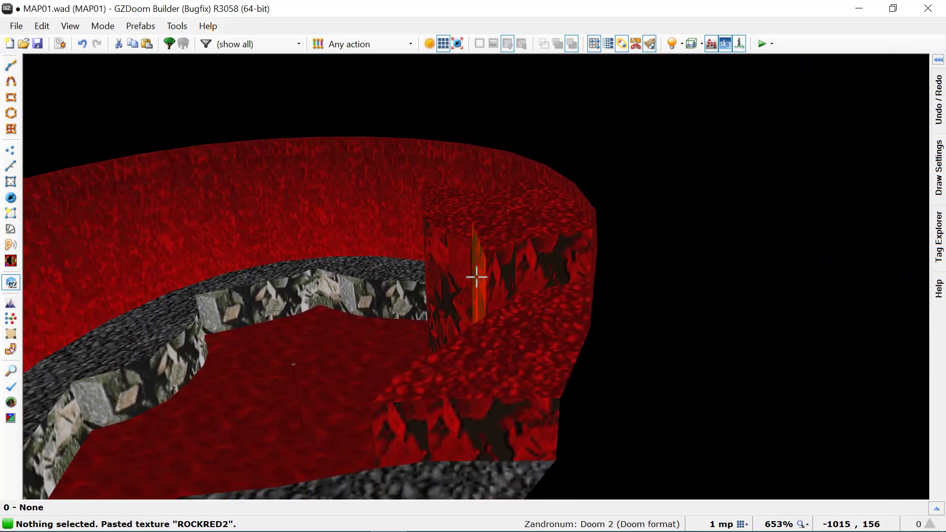
- Auto-align the ROCKRED2 textures vertically and horizontally along the red rock walls
key(a)
key(s)
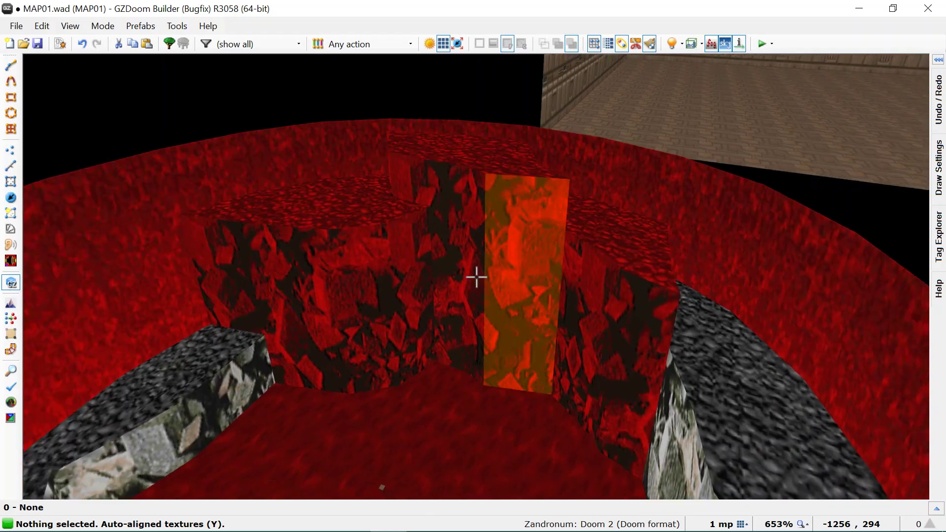
key(s)
key(e)
key(d)
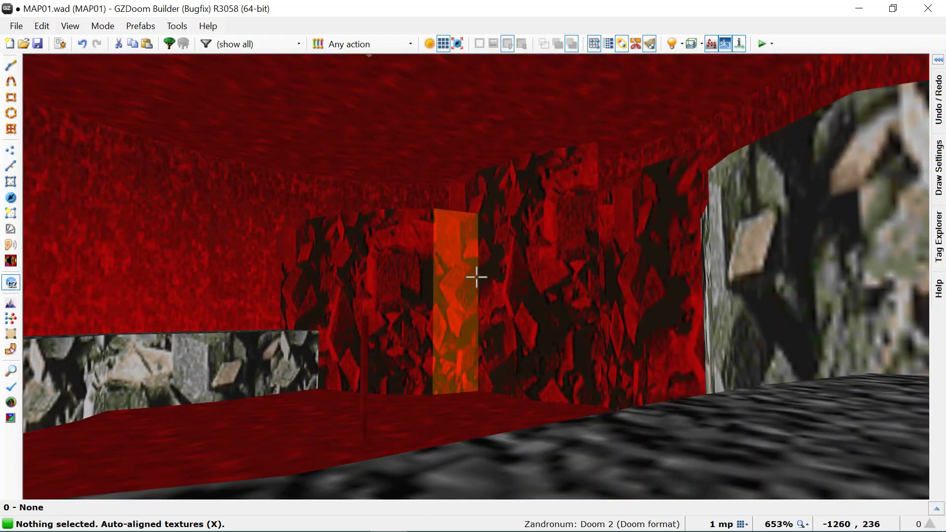
- Test the map in game, examine the red and grey rock skybox from around the large room, and quit the game
key(q)
scroll(478, 277, down, 6)
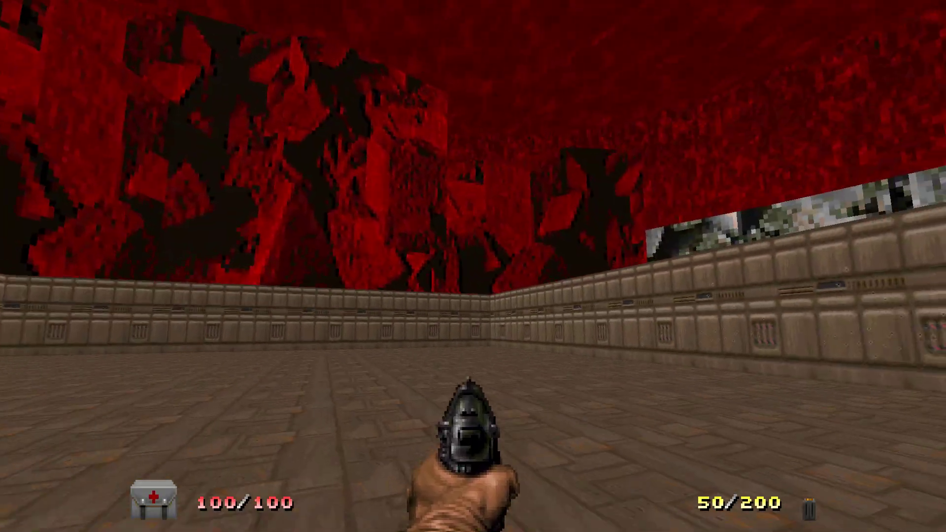
click(473, 266)
click(473, 266)
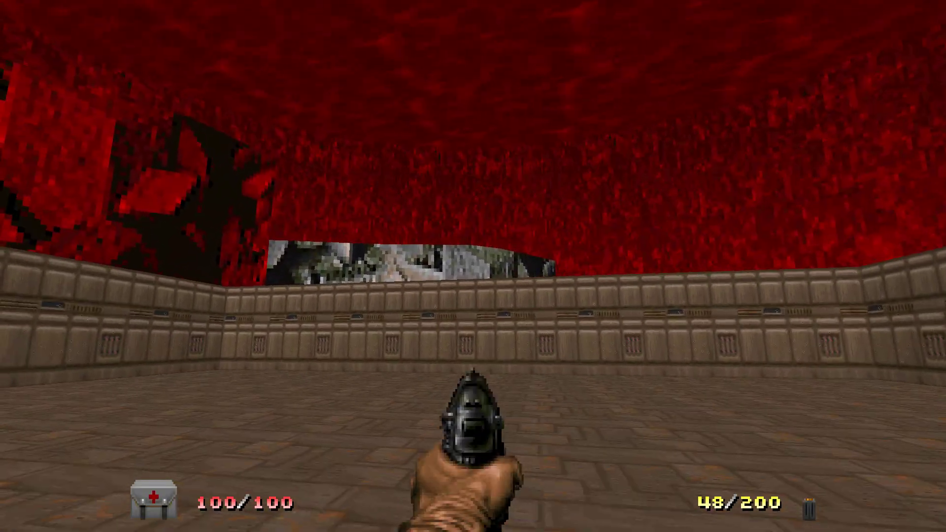
click(473, 266)
click(473, 266)
key(w)
click(473, 266)
click(473, 266)
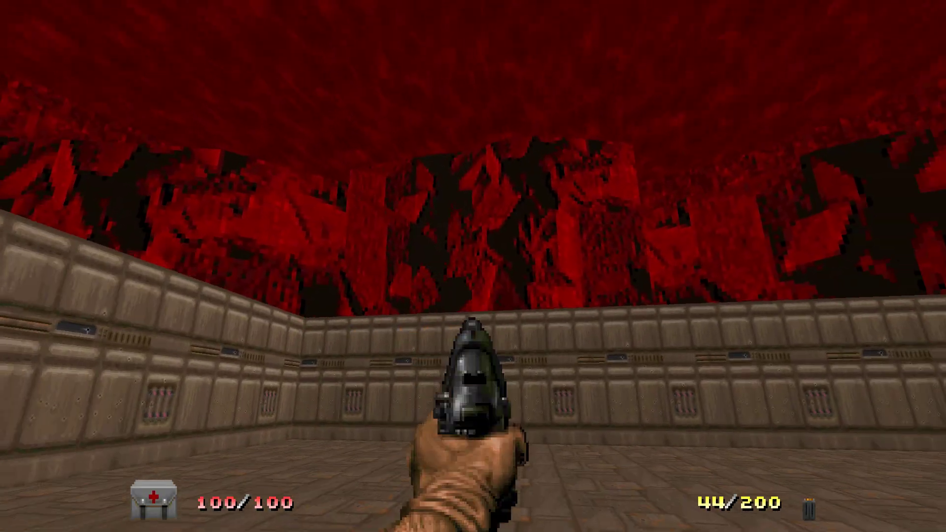
key(Right)
key(ctrl)
key(ctrl)
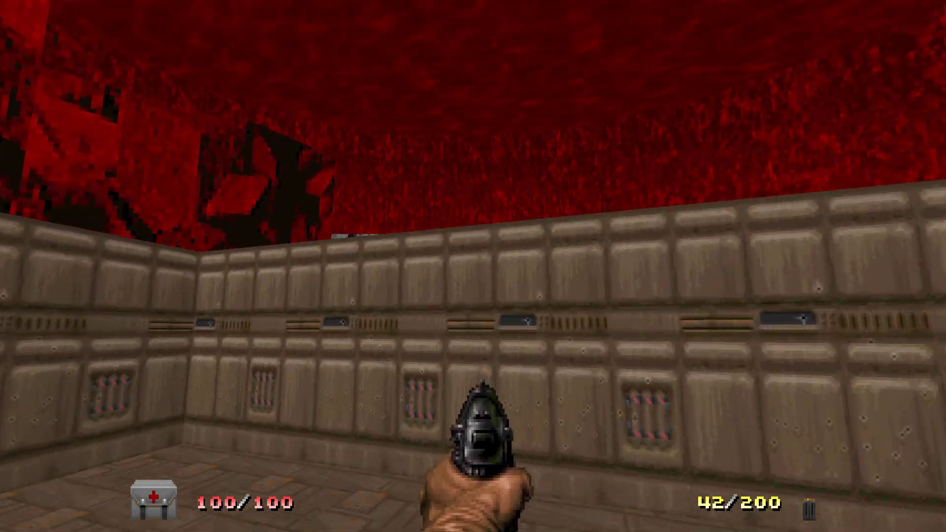
key(w)
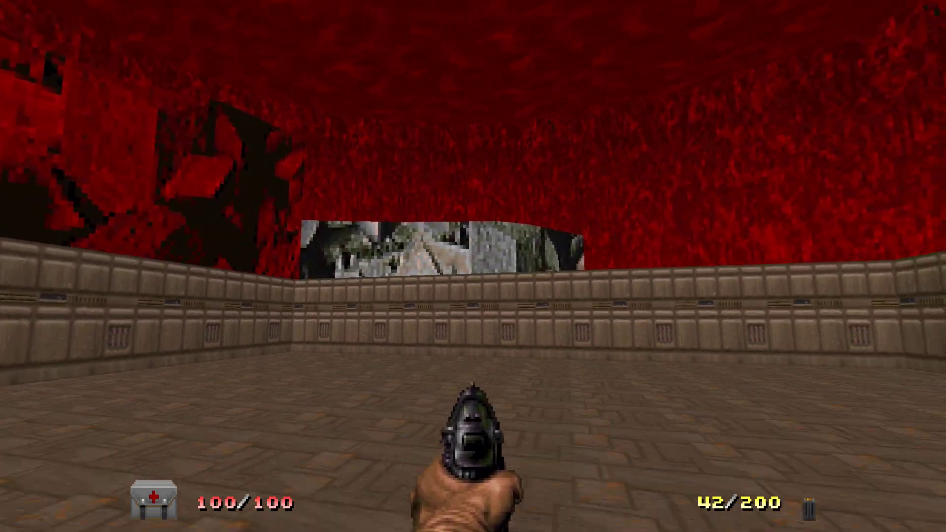
key(c)
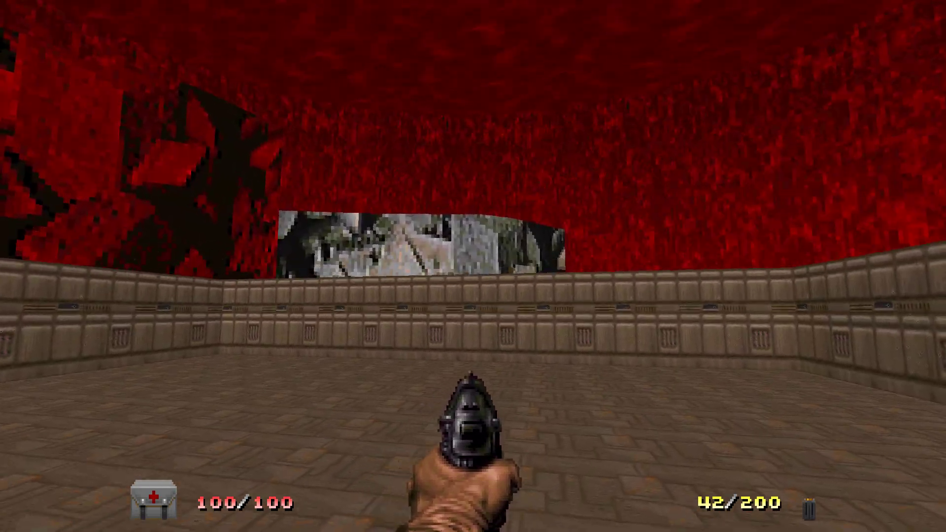
key(Left)
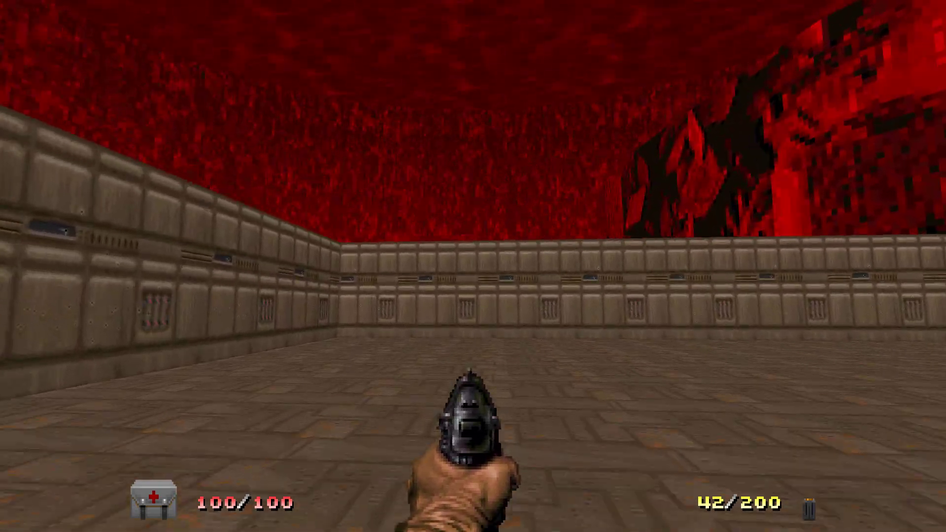
key(Right)
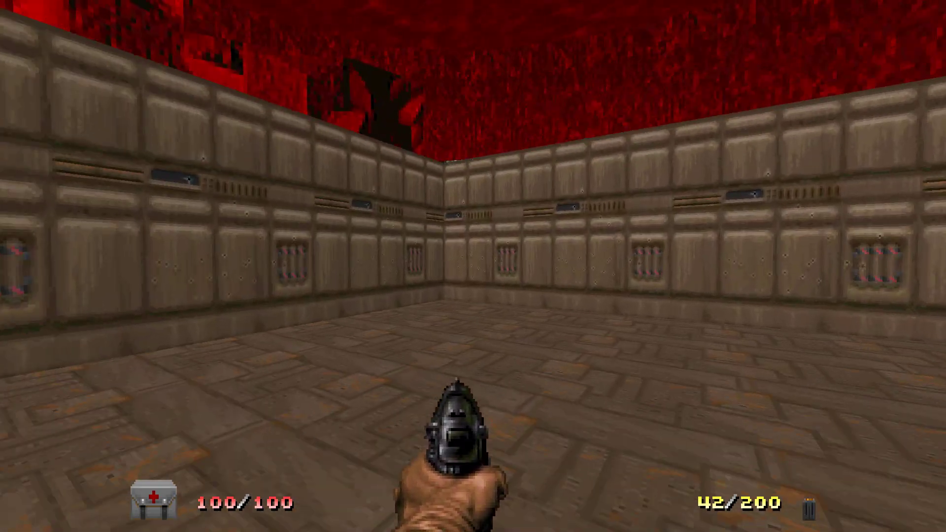
key(Escape)
key(Down)
key(Down)
key(Return)
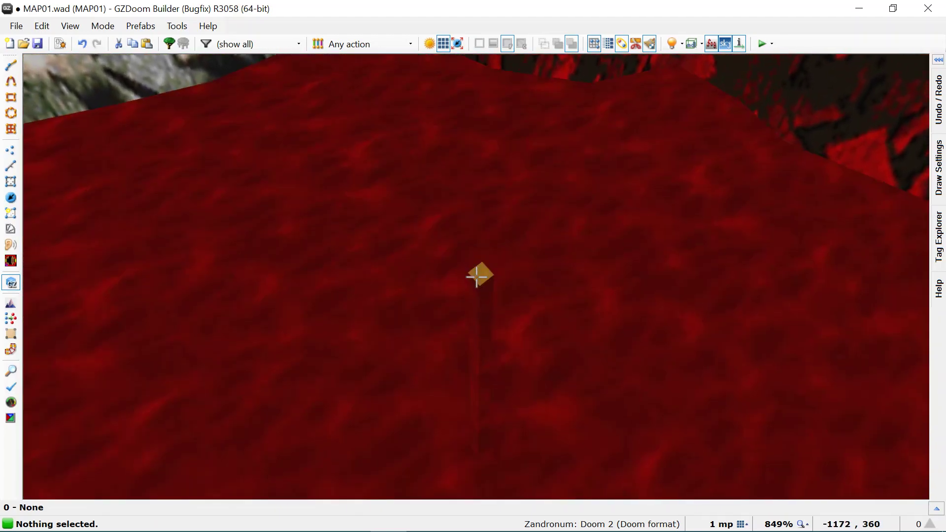
- Change the height of the skybox's central BLOOD1 floor to 8 and check the surrounding ledges
click(477, 277)
scroll(477, 277, up, 1)
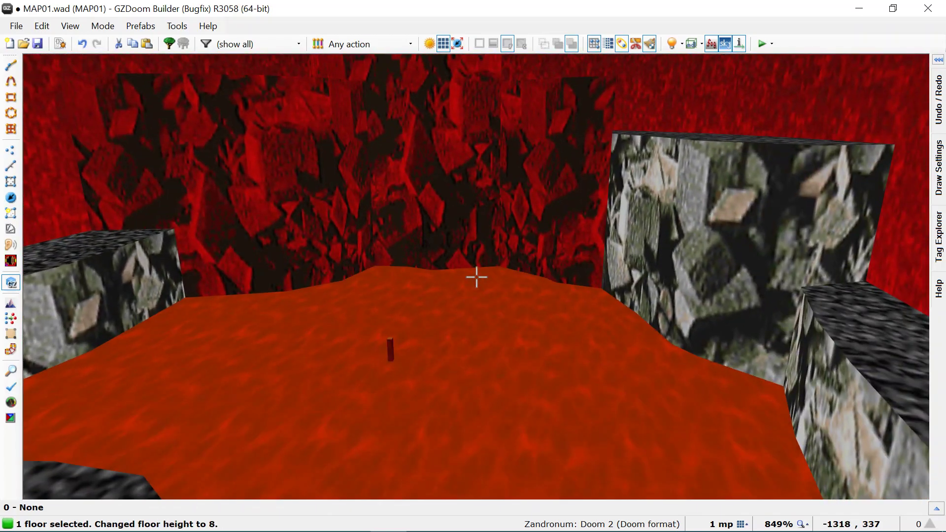
click(476, 277)
key(w)
key(s)
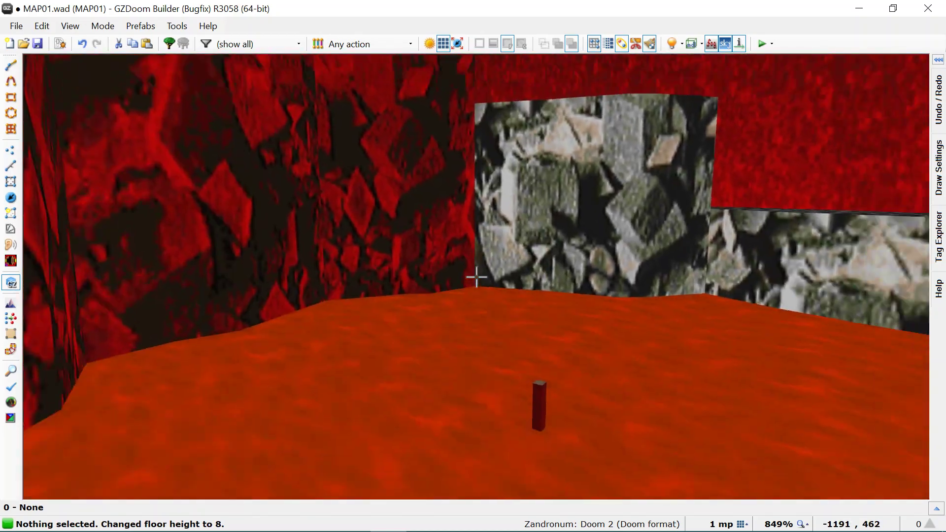
key(w)
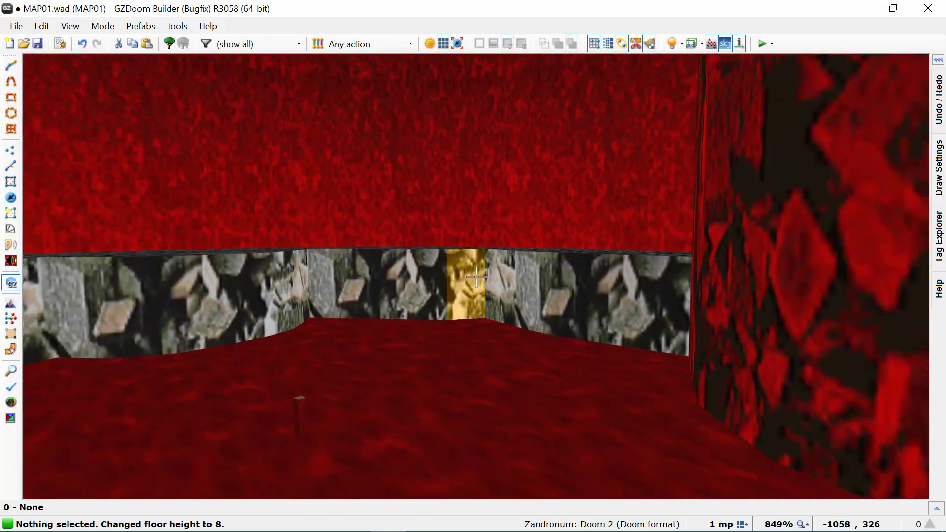
key(a)
key(w)
key(s)
- Run the map in game again, examine how high the grey ledges stand above the room's walls, and quit
key(q)
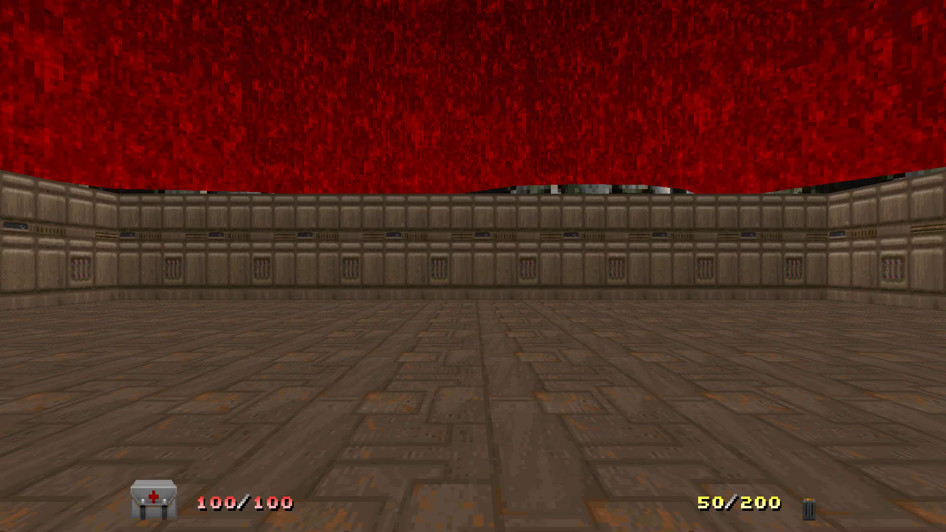
key(w)
key(Right)
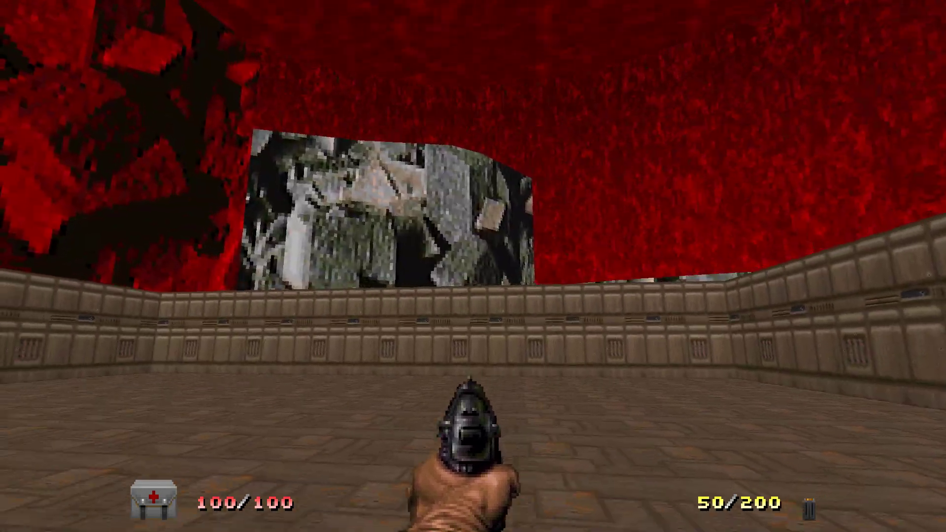
click(473, 266)
click(473, 266)
click(473, 266)
click(473, 266)
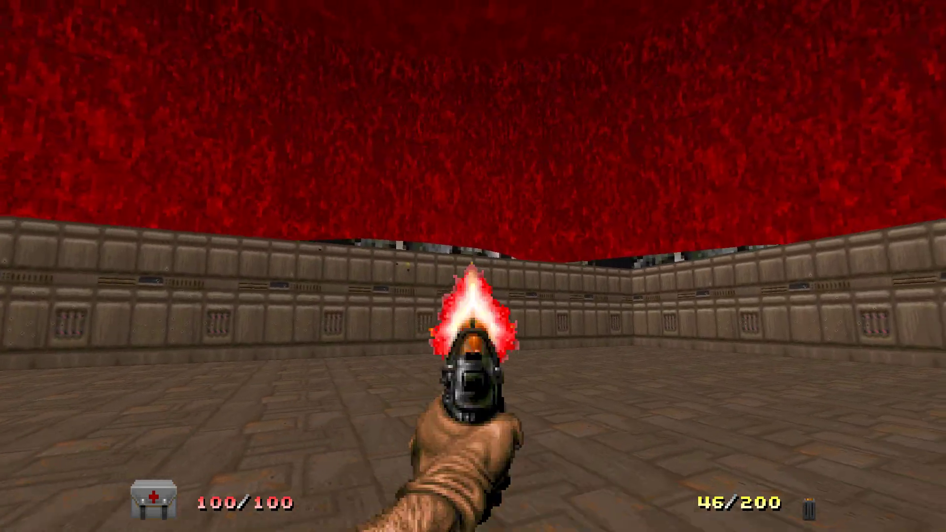
click(473, 266)
click(473, 266)
key(Left)
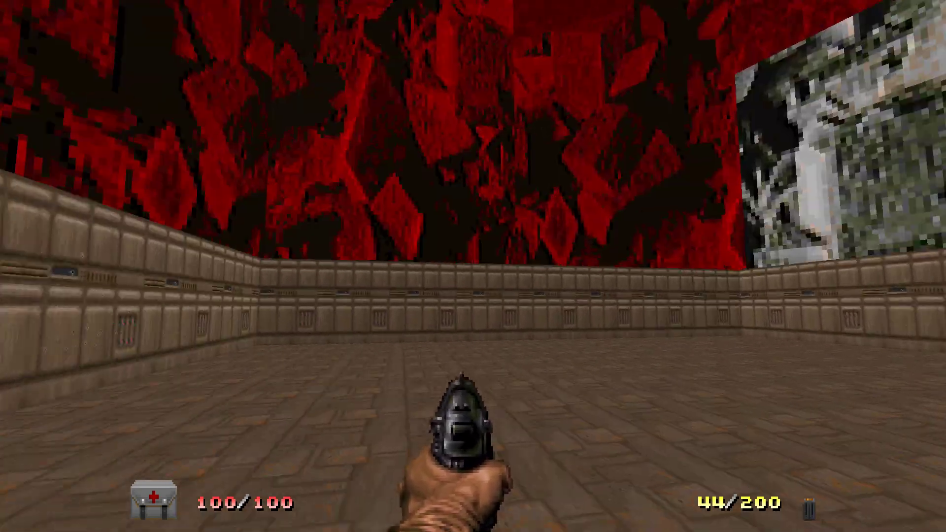
key(Up)
key(Right)
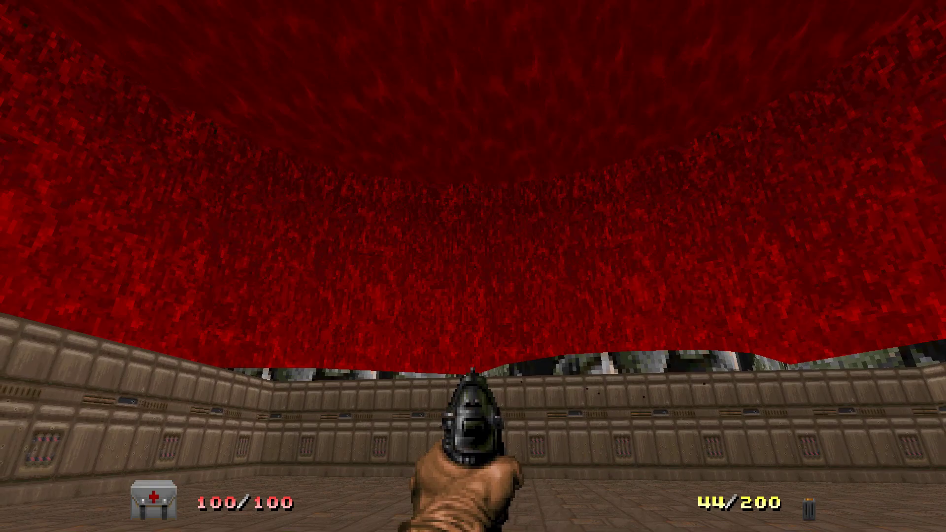
key(Down)
key(Left)
key(Escape)
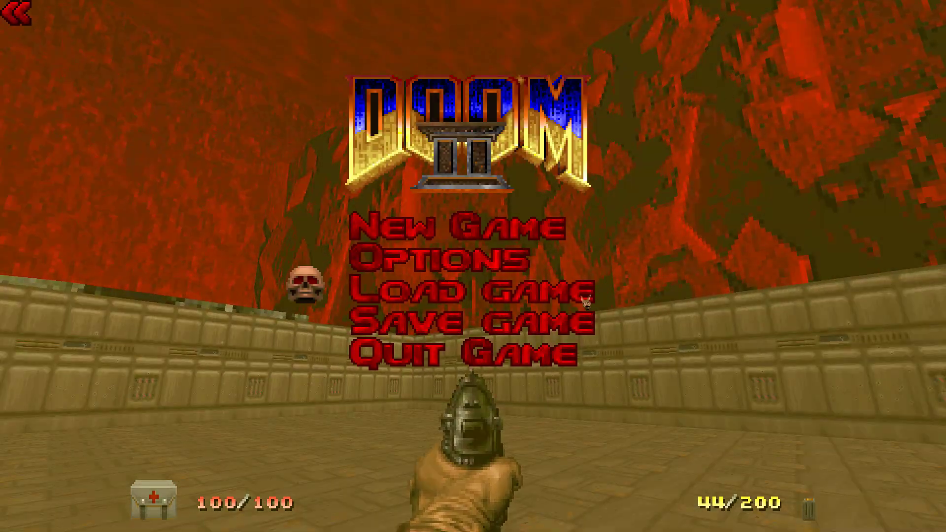
click(465, 361)
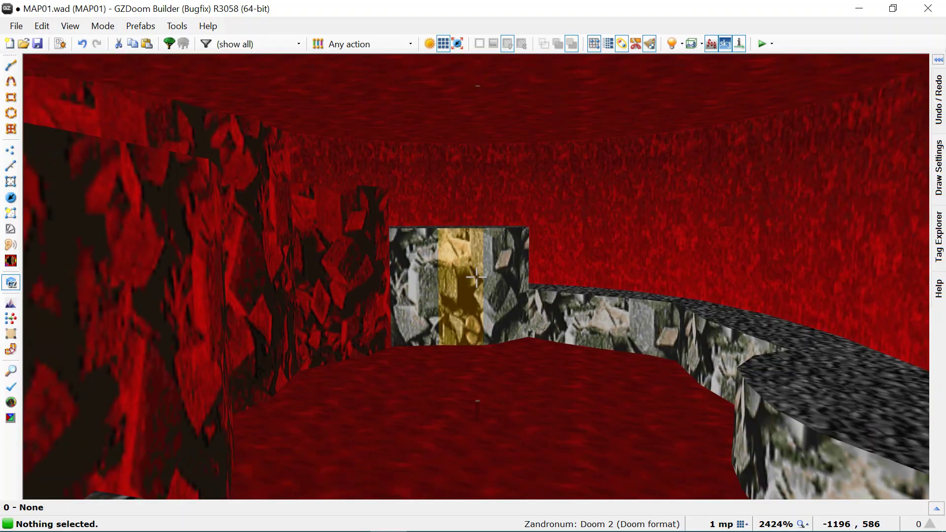
- Select the skybox's central BLOOD1 floor and change its height to 0
key(e)
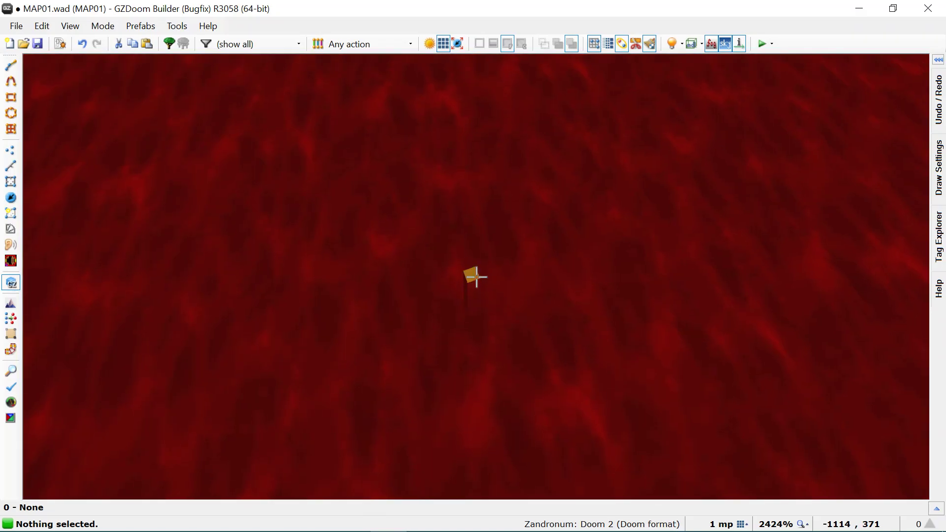
click(476, 277)
key(e)
key(d)
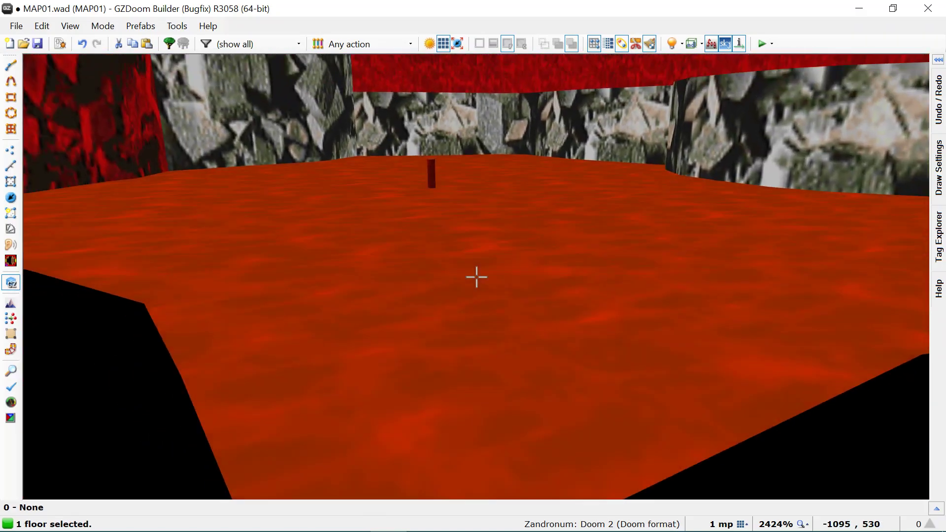
key(e)
scroll(476, 277, down, 3)
key(e)
key(c)
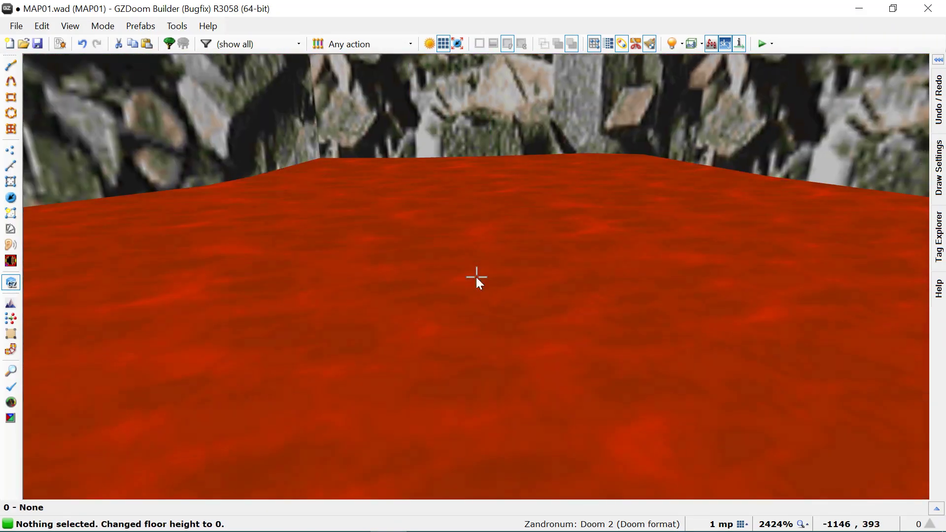
key(w)
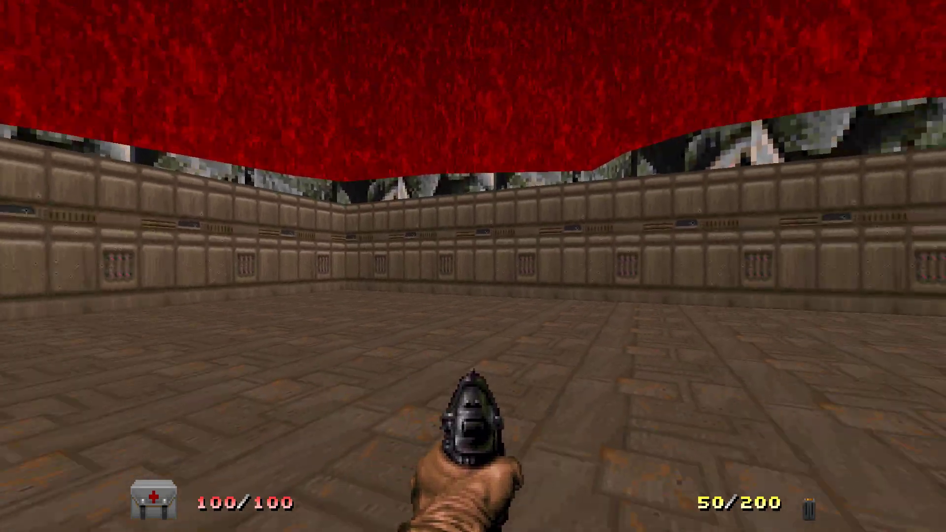
- Examine the large room's walls and the skybox above them in game, fire test shots at a wall, and quit the game
click(473, 266)
key(ctrl)
key(ctrl)
key(ctrl)
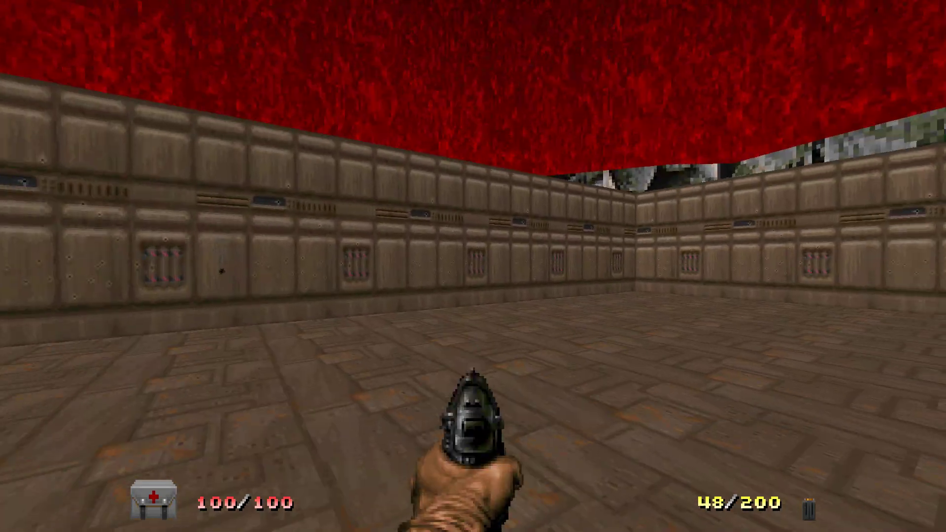
key(Escape)
click(463, 356)
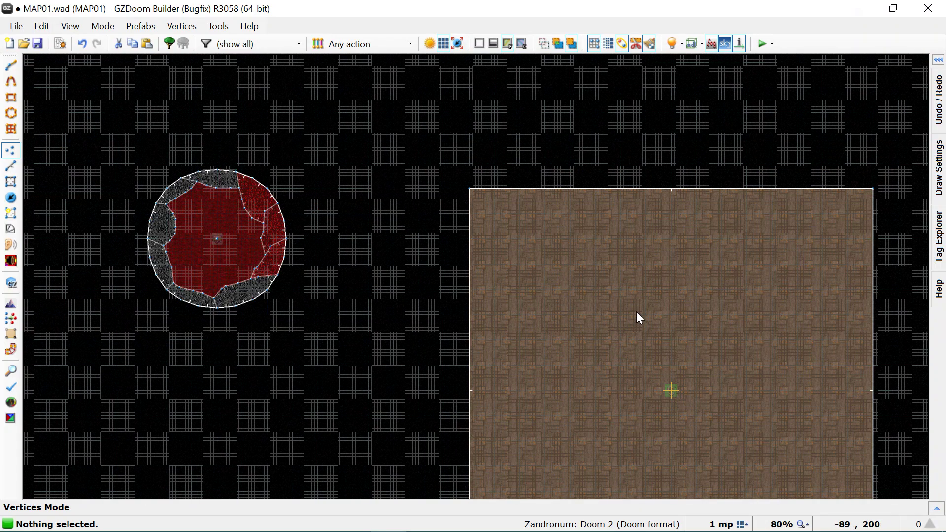
- Select the large room's four outer linedefs and assign them action 337 - Line Horizon
key(l)
double_click(634, 308)
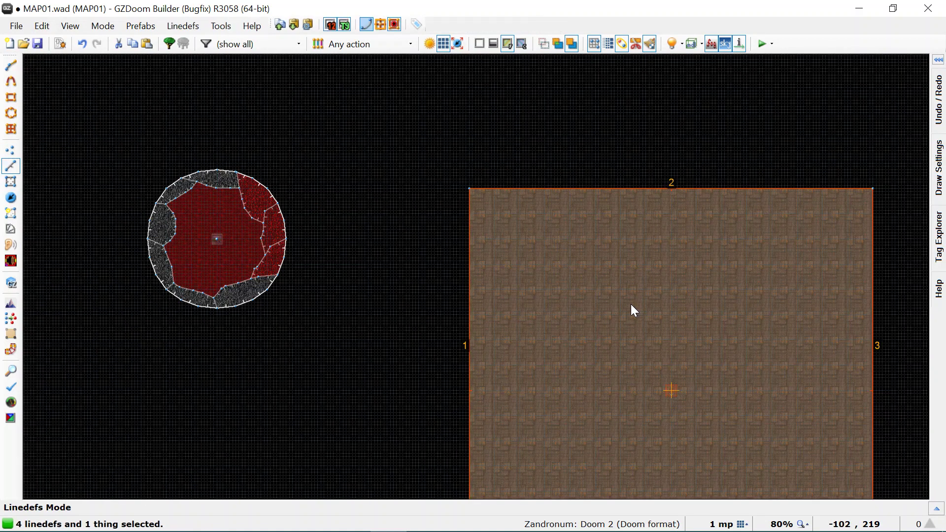
right_click(577, 188)
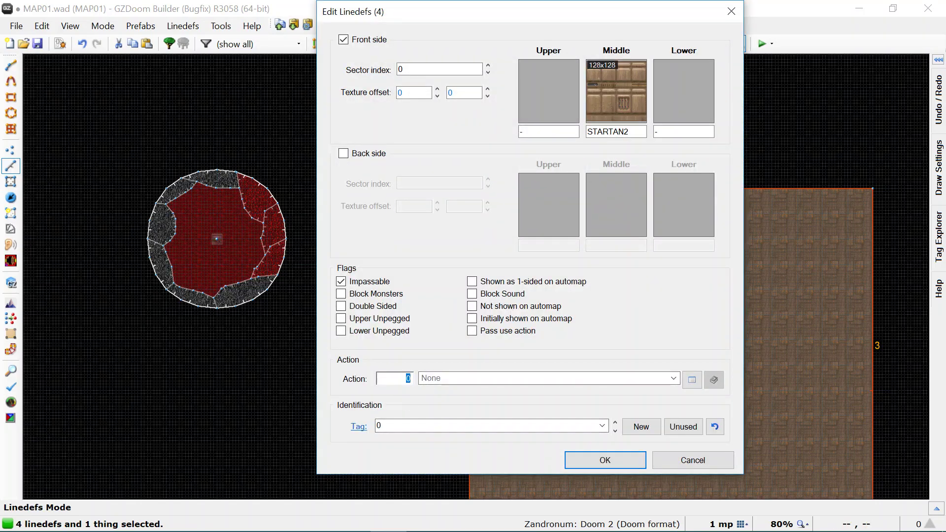
key(Return)
- Inspect the large room's floor, sky and Line Horizon walls in the editor's 3D view
key(w)
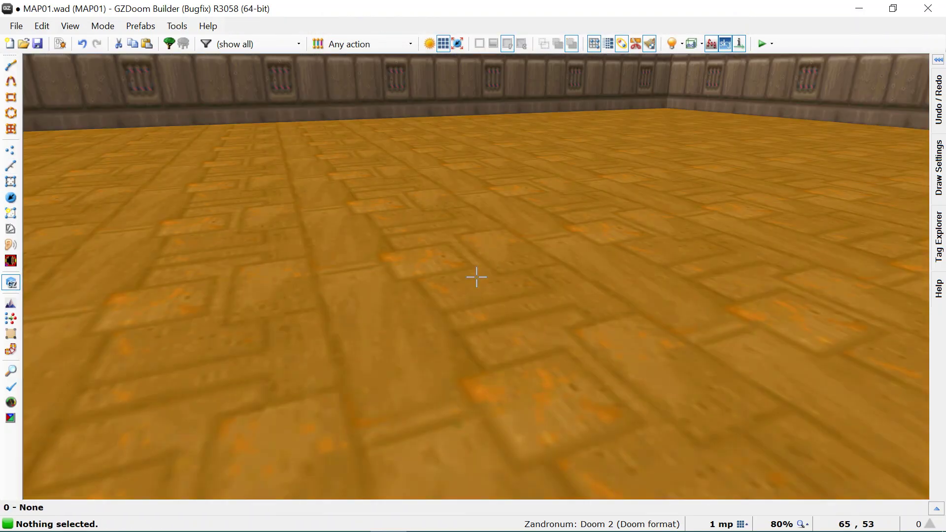
key(e)
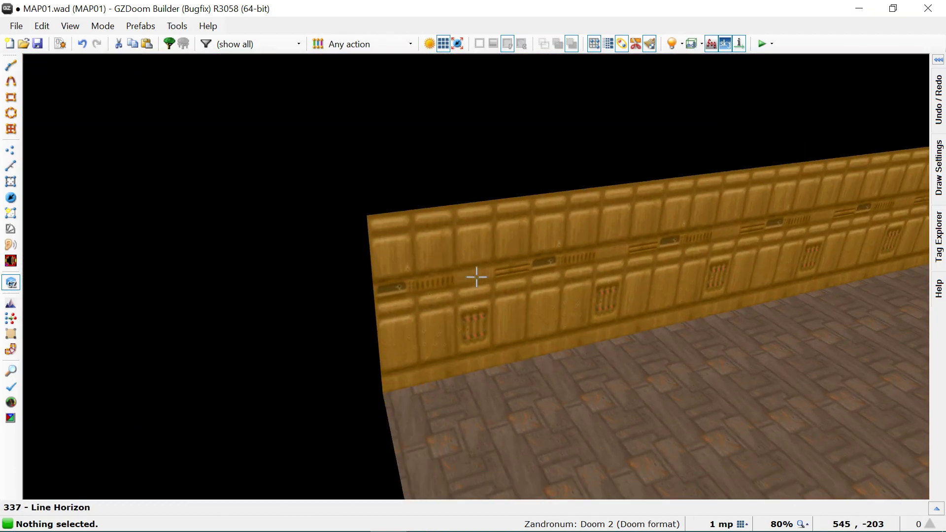
key(e)
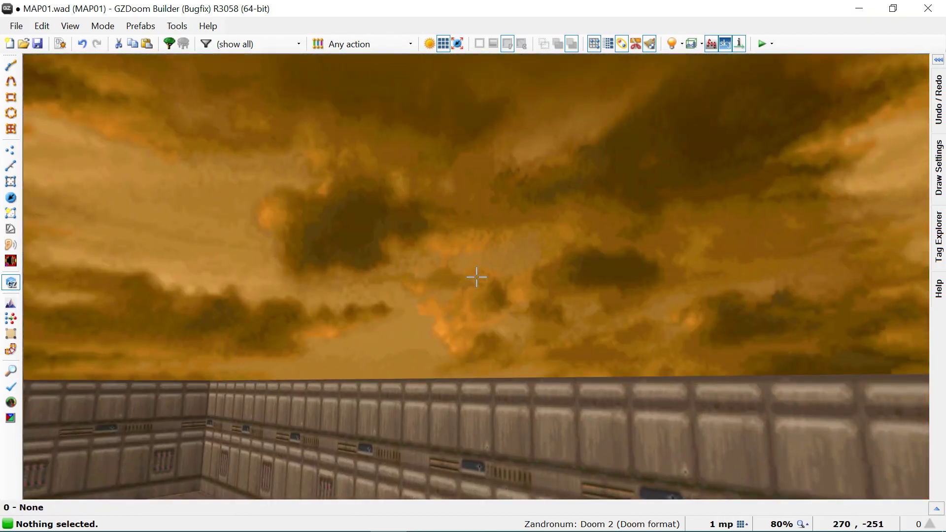
key(w)
key(e)
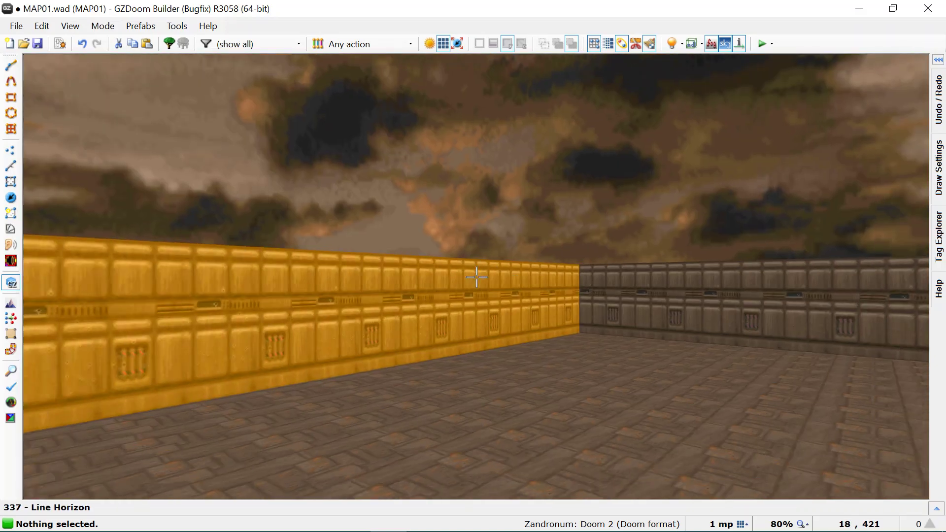
key(w)
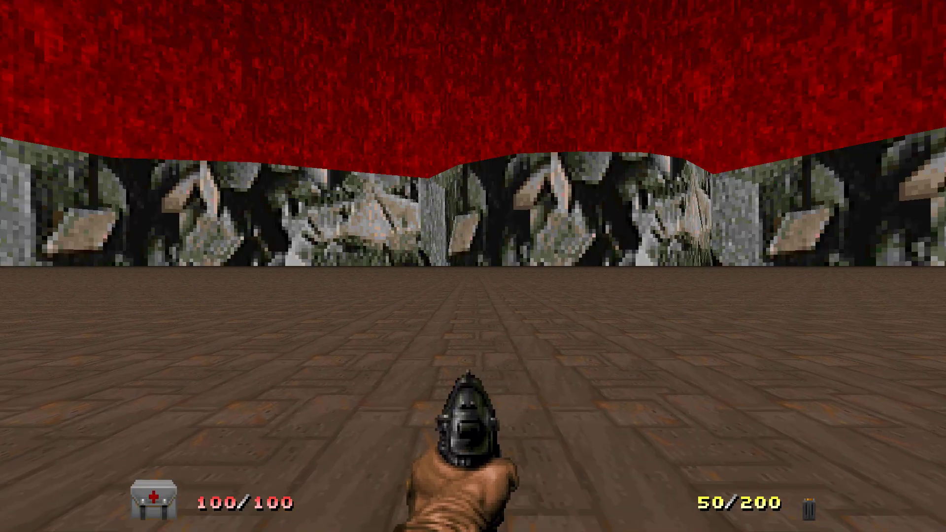
- Test the map in game, walking around to examine how the endless floor meets the skybox's rock ledges, and fire test shots toward the horizon
key(w)
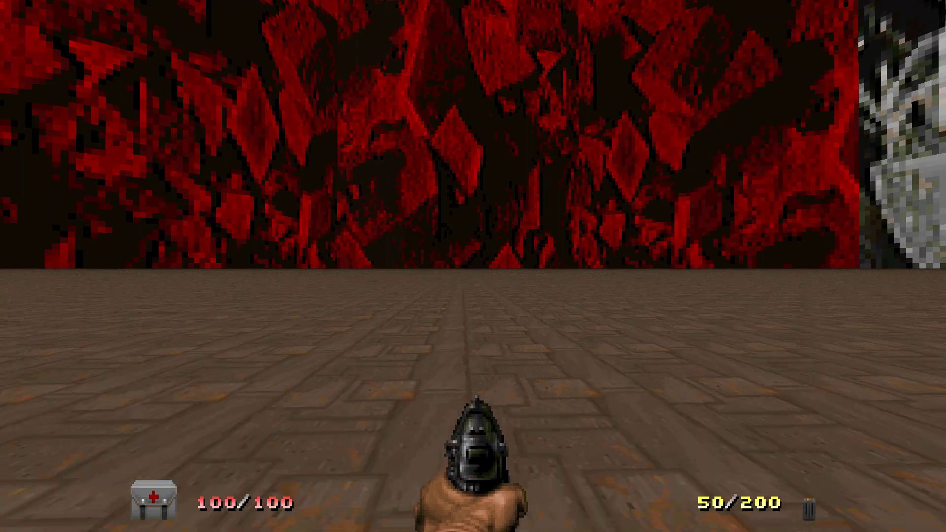
key(w)
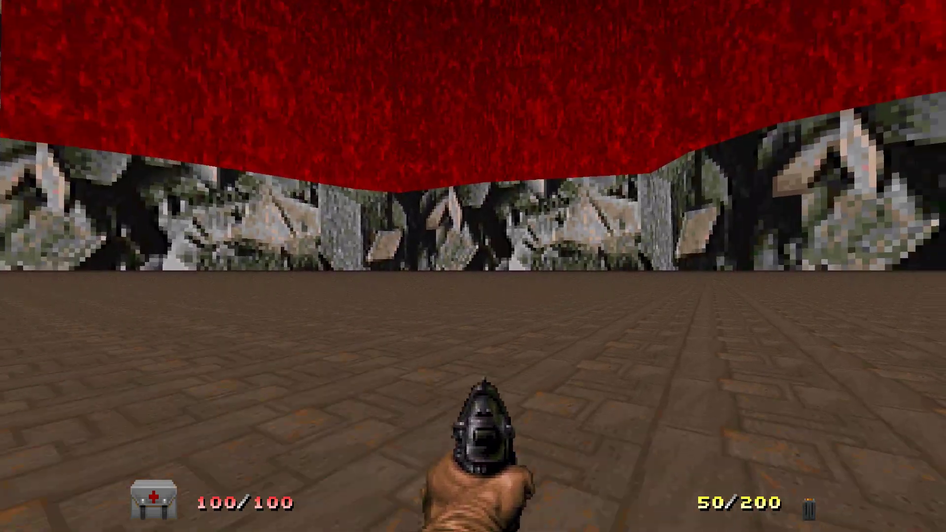
key(w)
key(w)
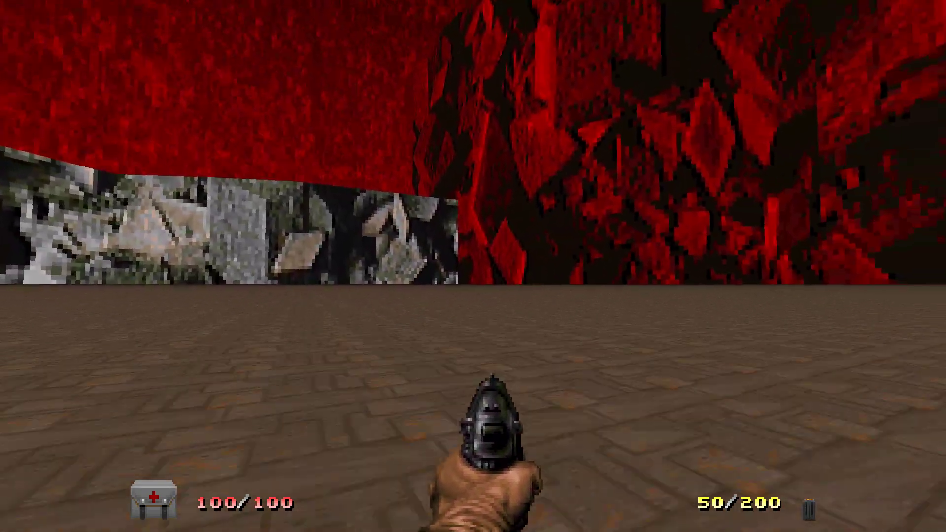
key(w)
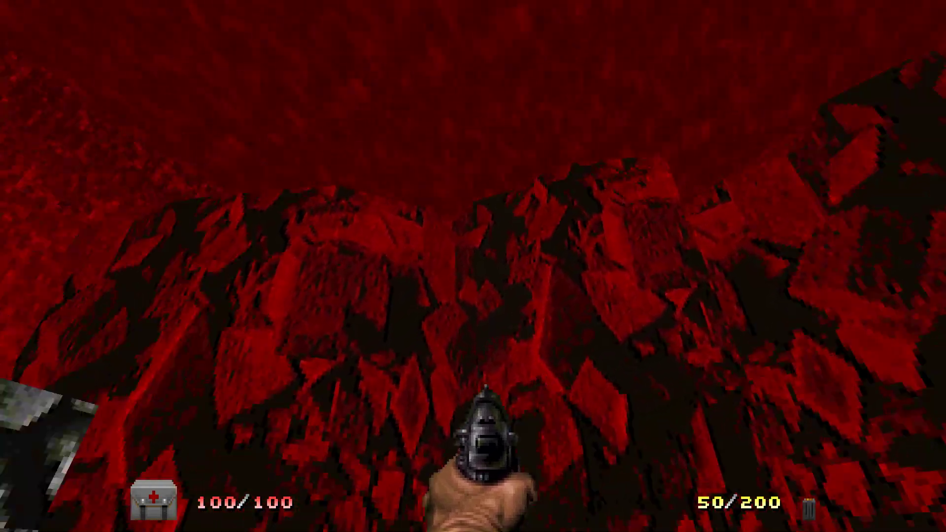
key(w)
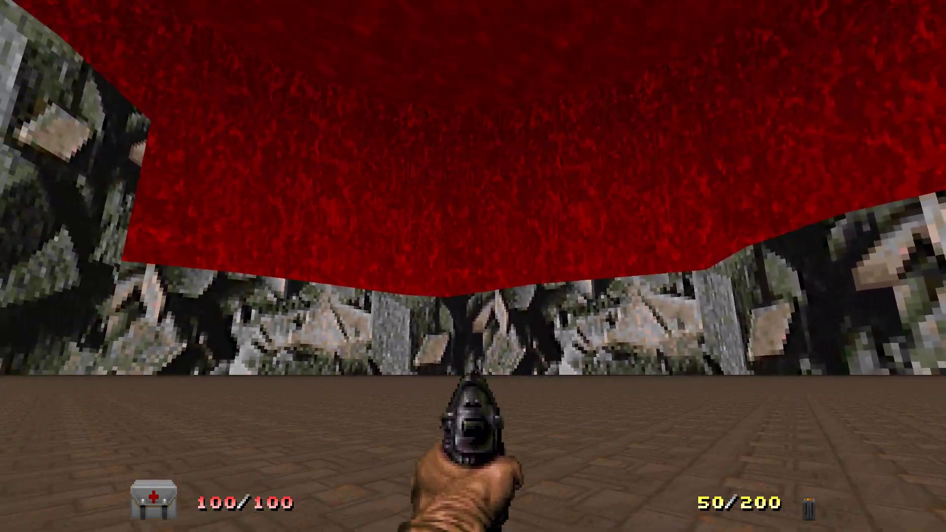
key(w)
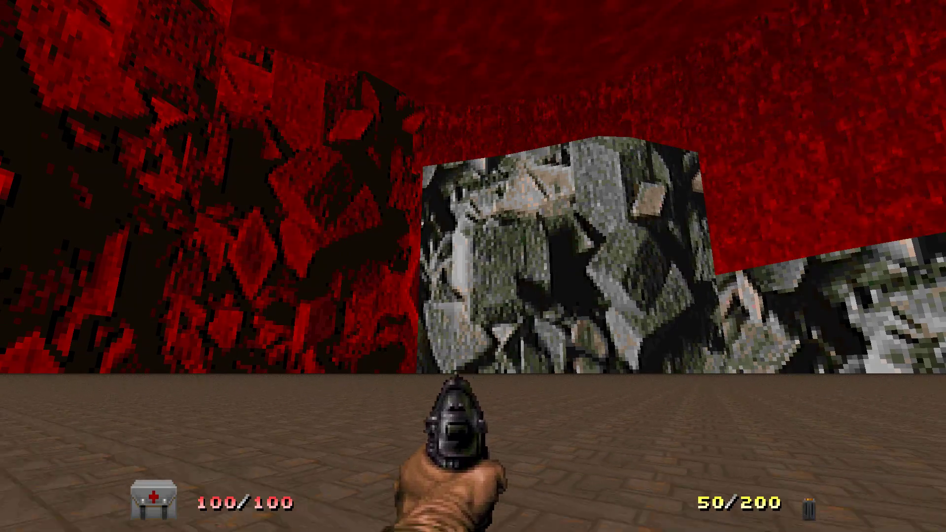
key(w)
key(w)
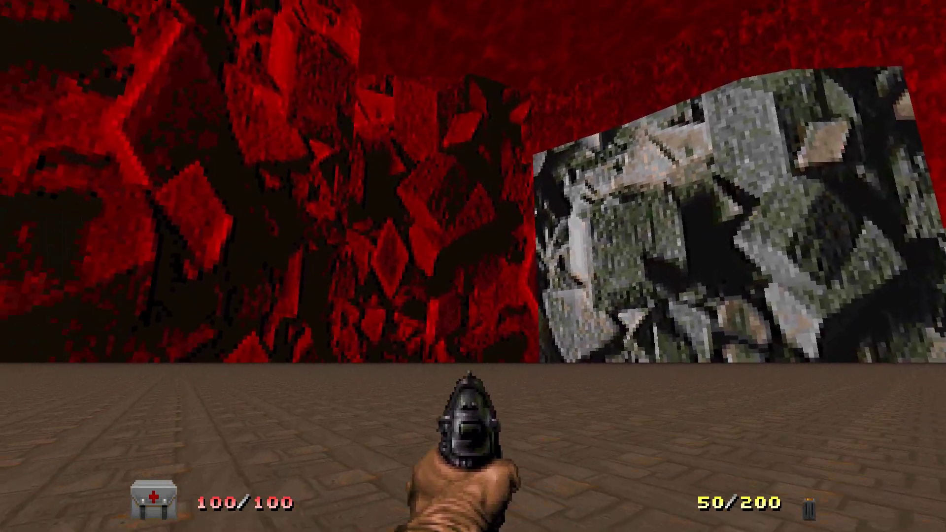
key(w)
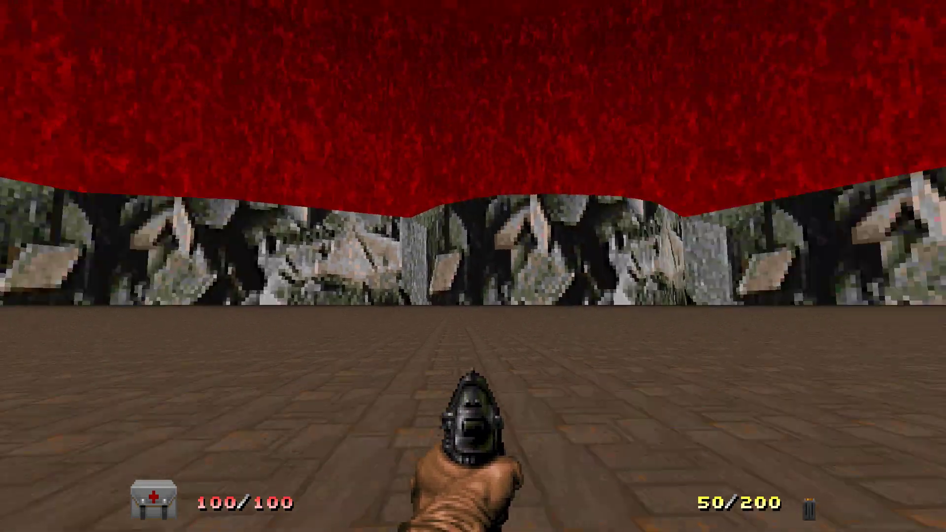
click(473, 266)
click(473, 266)
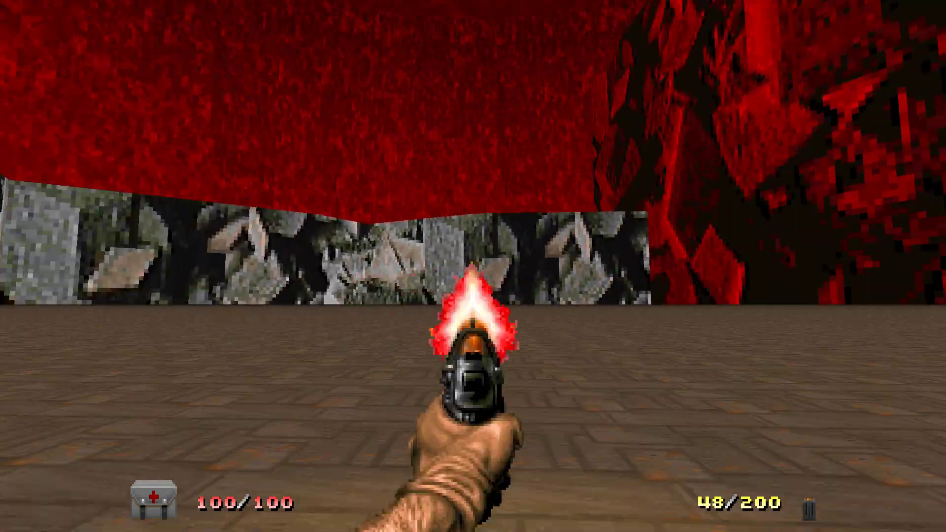